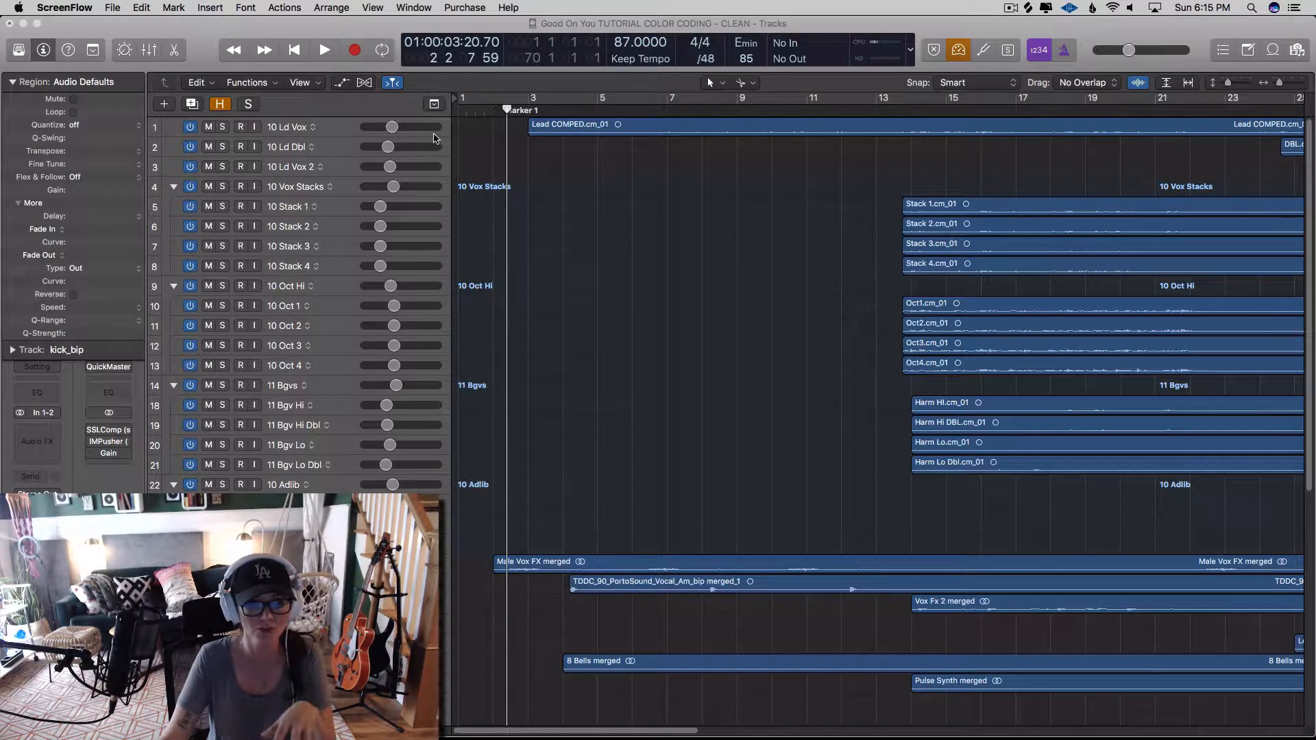
- Show the global tracks with only a slightly shortened Marker track, hiding the Tempo and Signature tracks
left_click(434, 105)
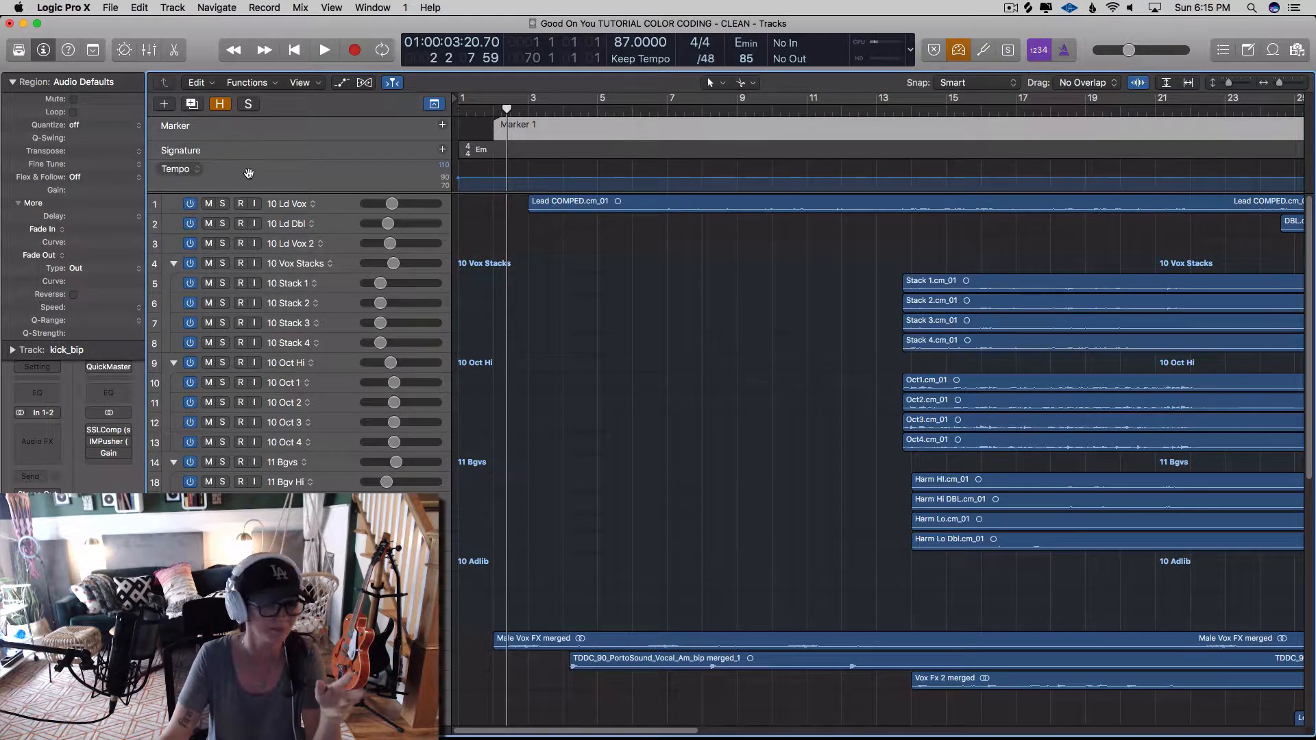
right_click(305, 184)
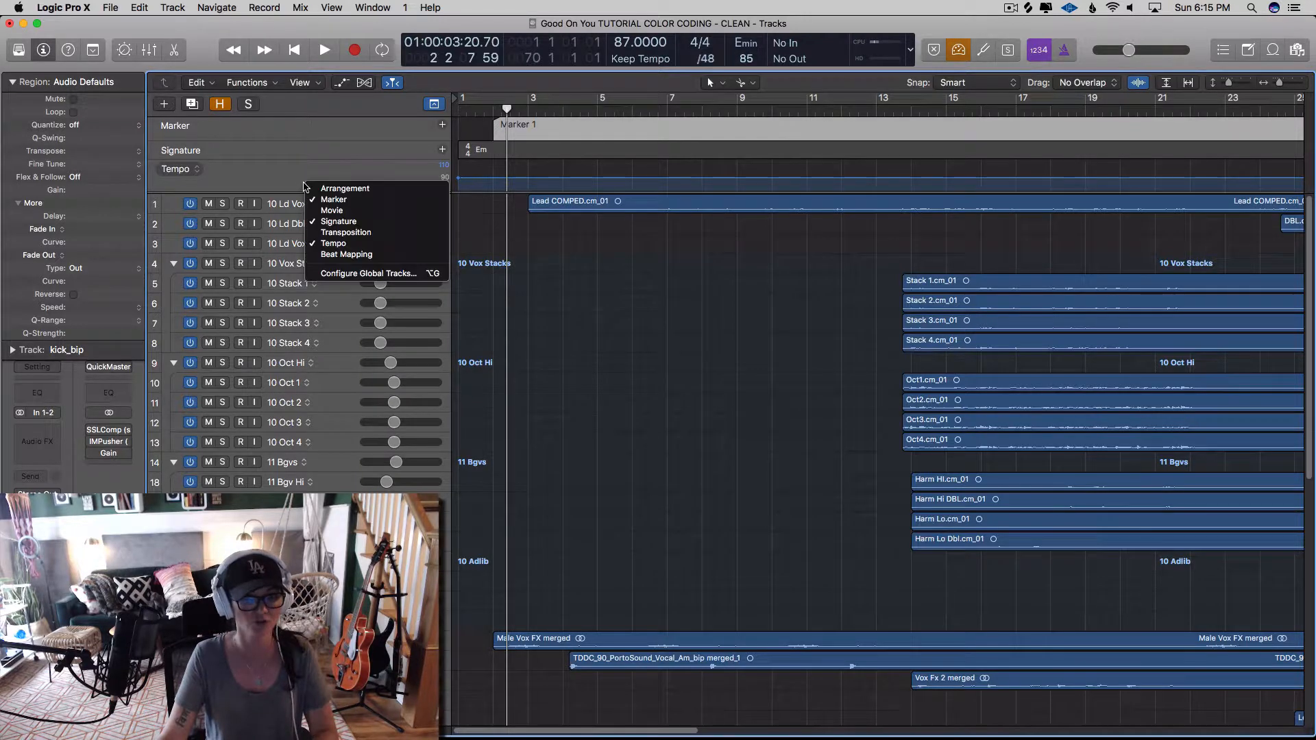
left_click(345, 244)
right_click(337, 155)
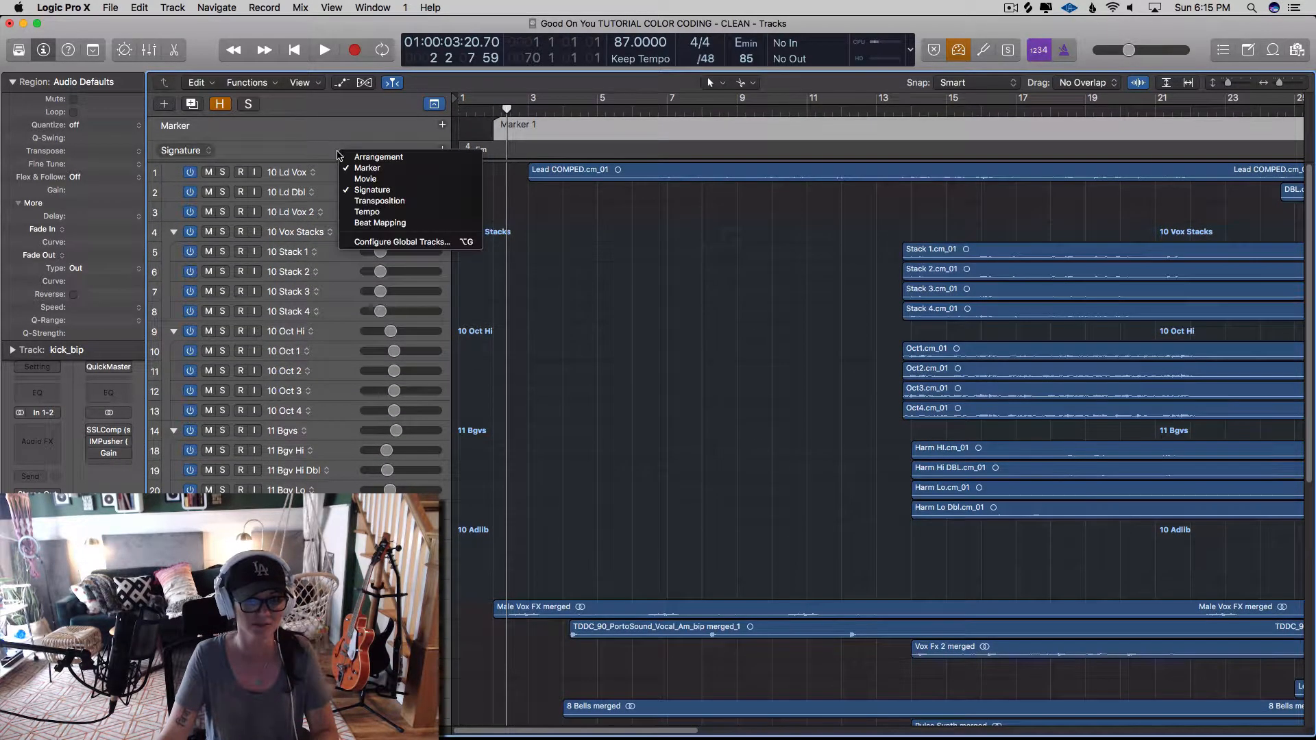
left_click(371, 189)
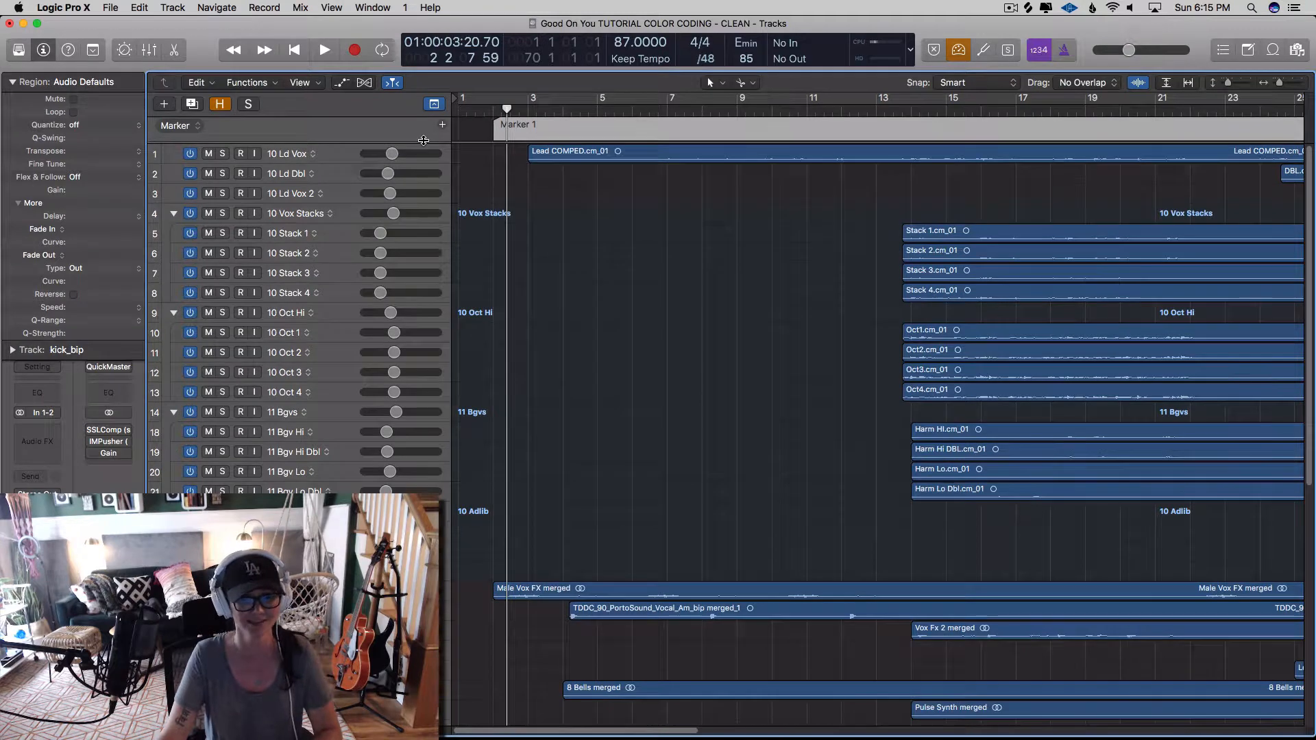
left_click_drag(423, 140, 425, 134)
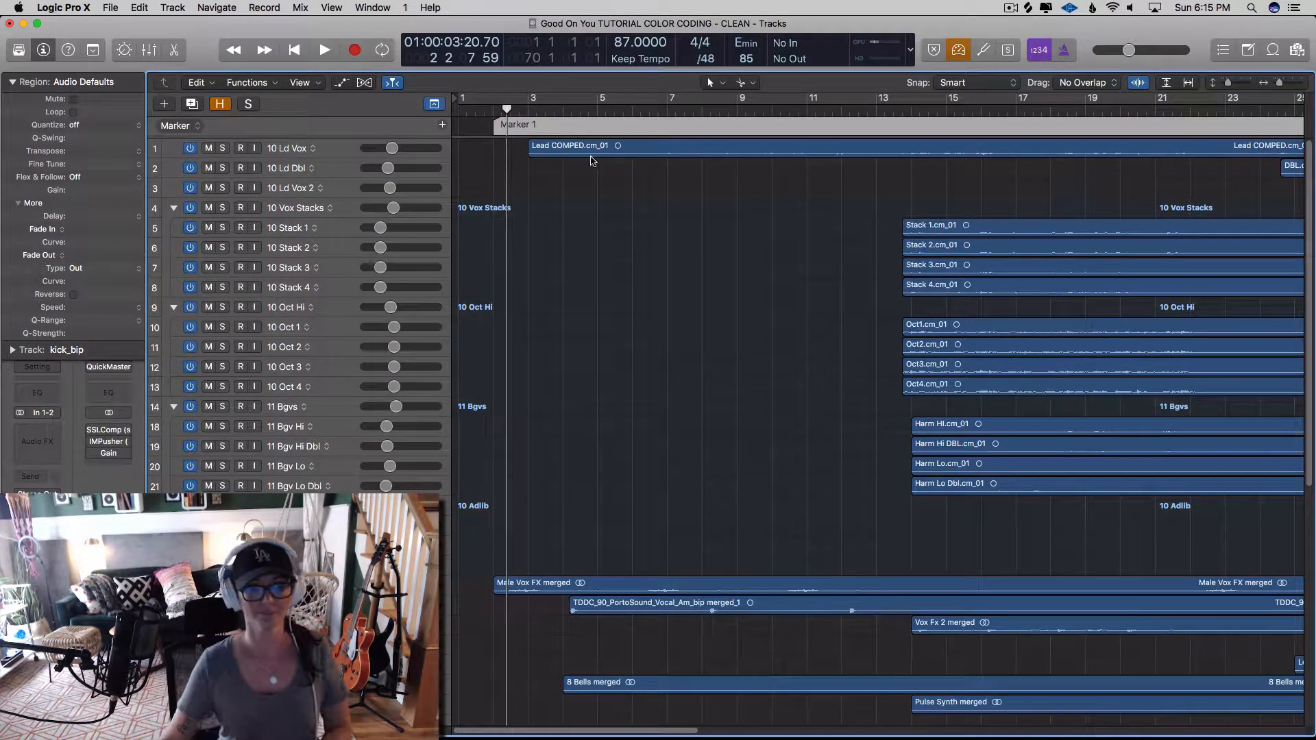
- Place the playhead at bar 2 and choose the Scissors Tool as the secondary tool
scroll(604, 310, "down", 10)
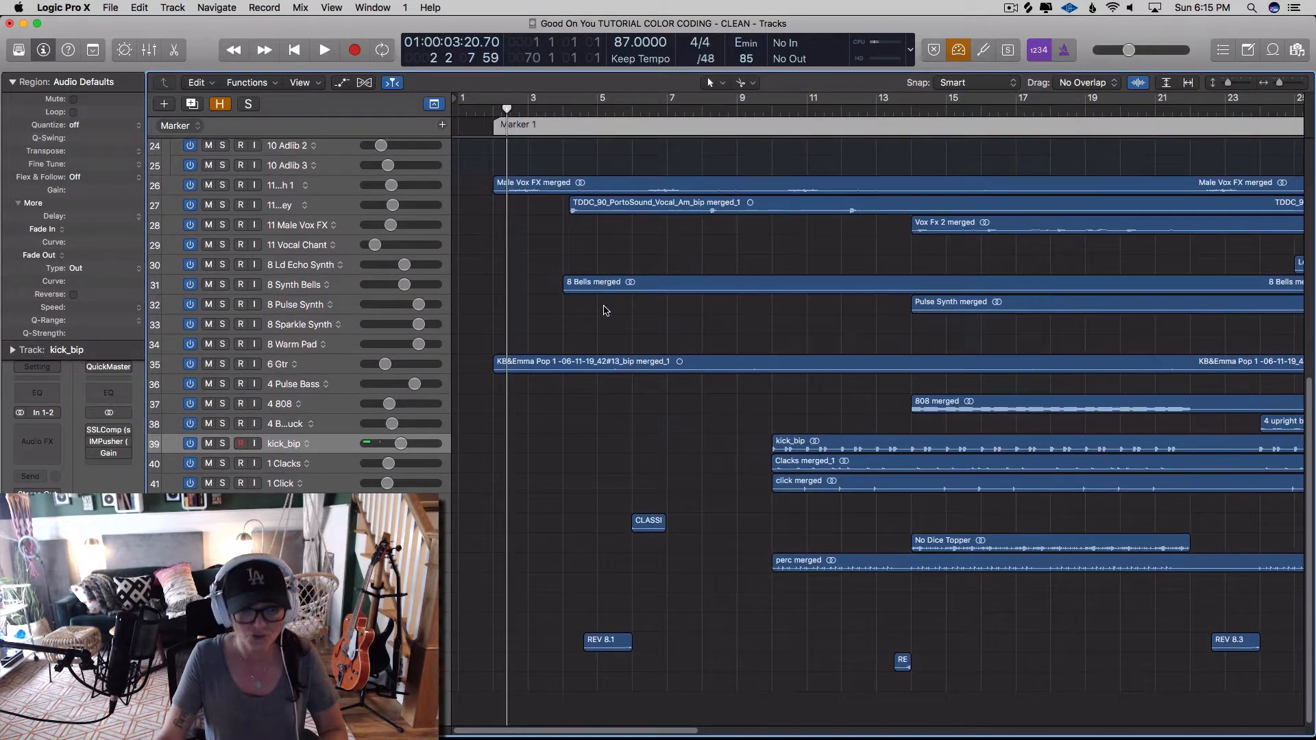
scroll(604, 310, "up", 10)
left_click(492, 111)
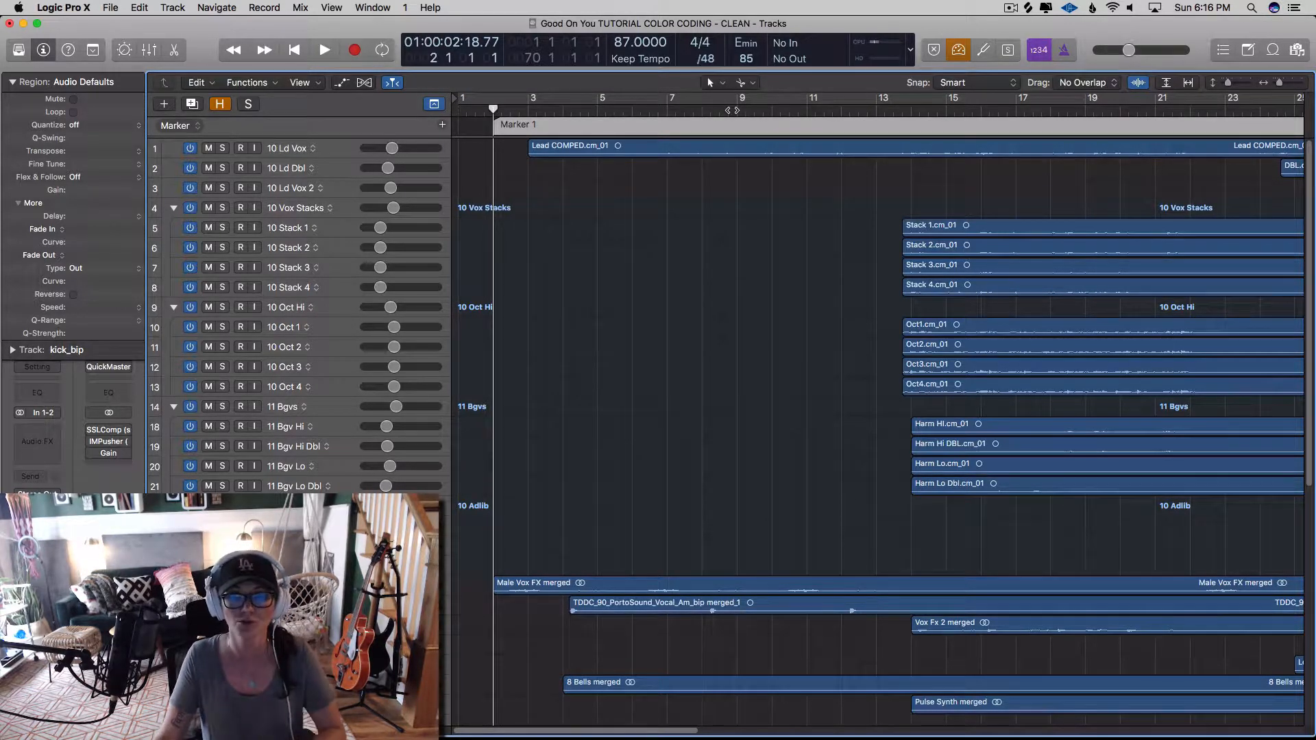
left_click(742, 88)
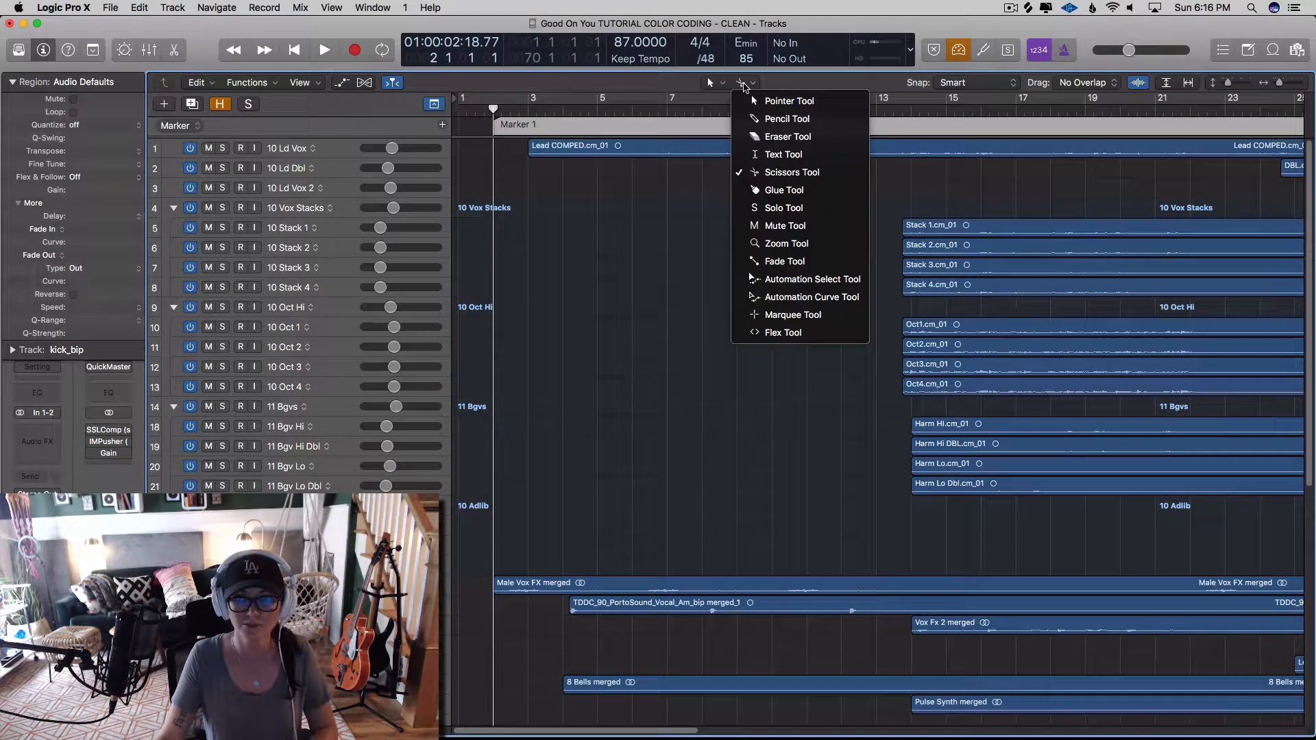
left_click(760, 173)
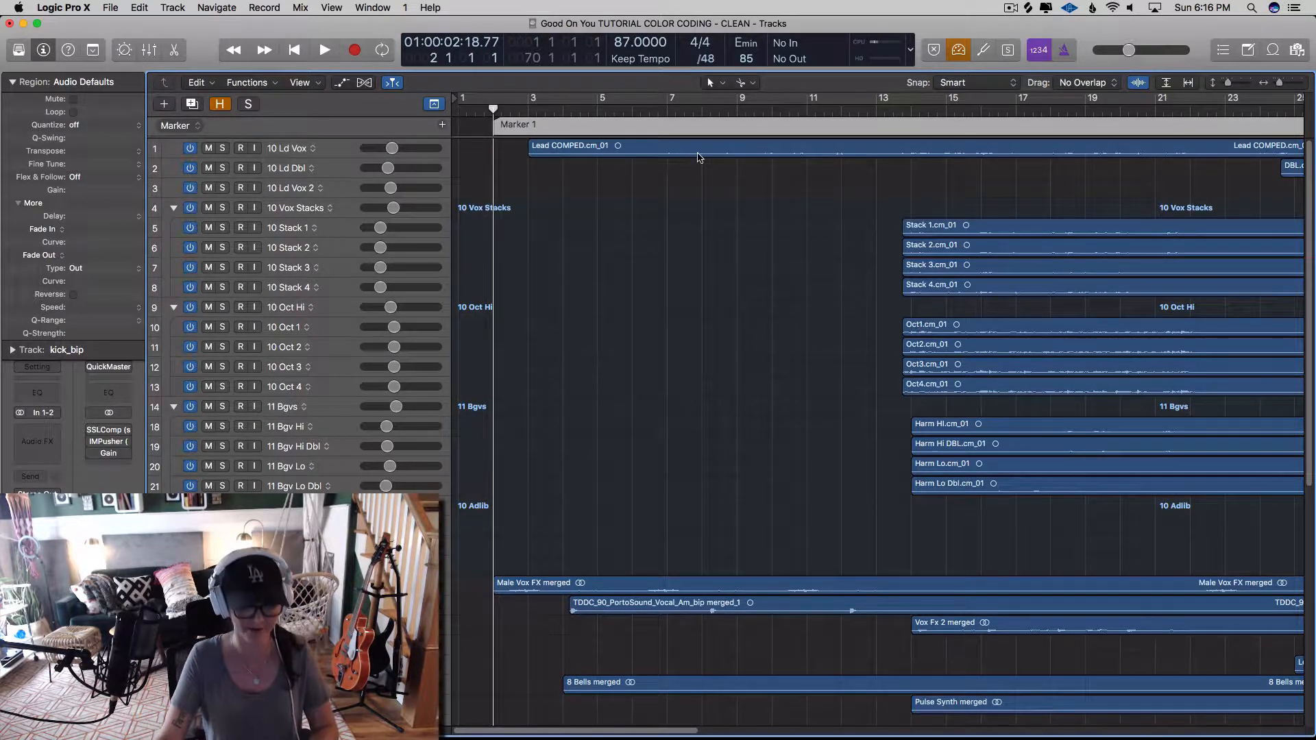
- Color Marker 1, which starts at bar 2, bright red using the color palette
key("super+Left")
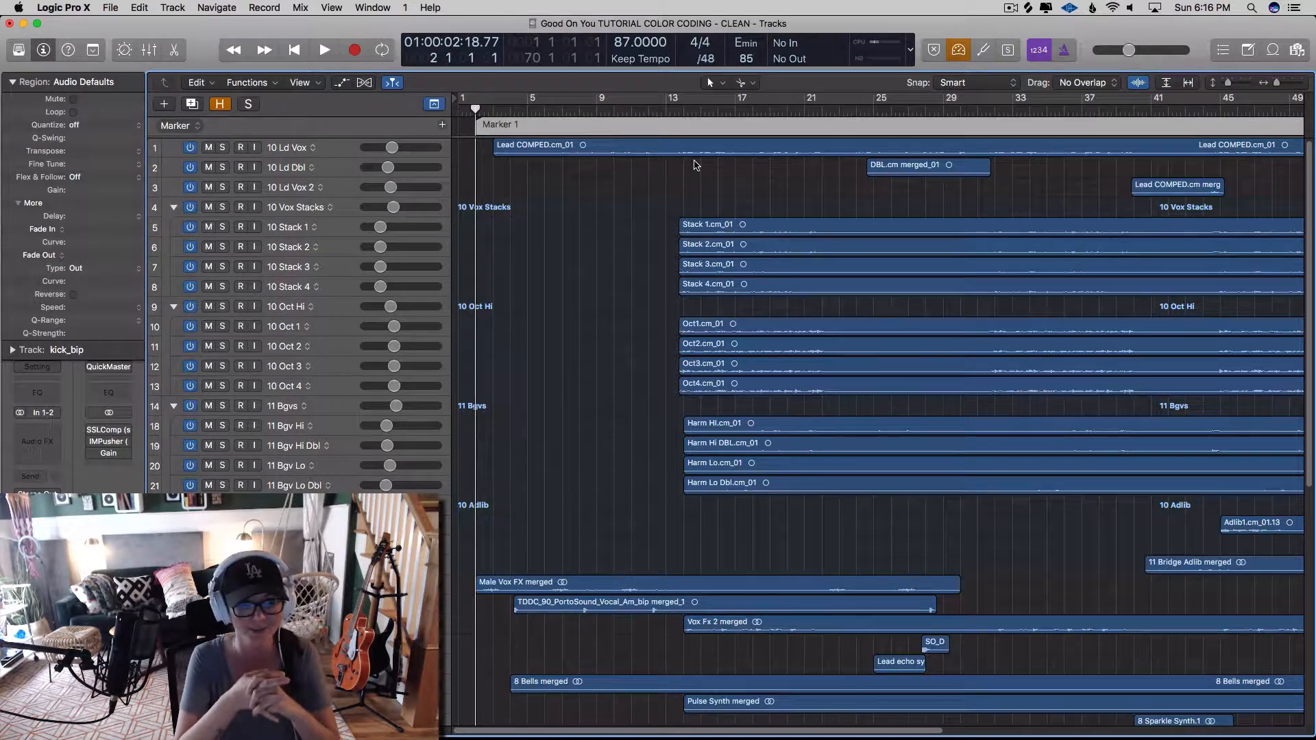
key("super+Right")
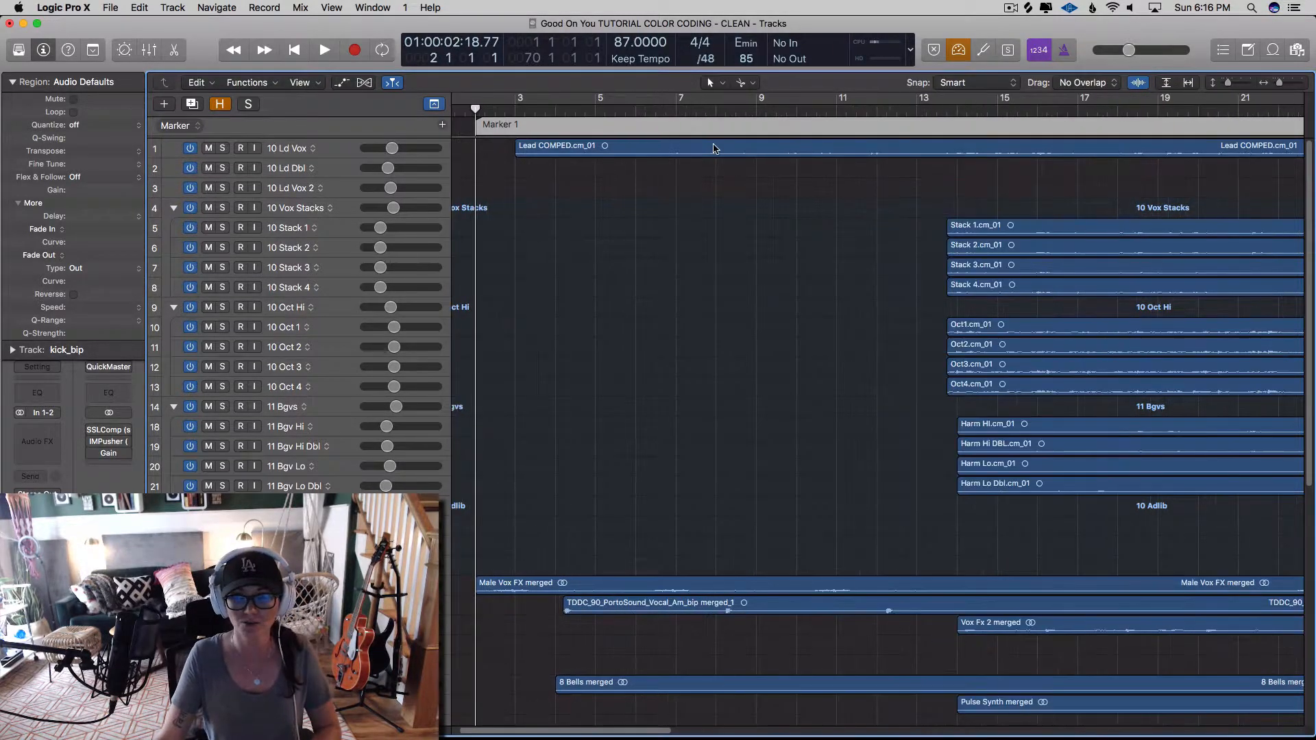
key("super+Up")
key("super+Up")
key("super+Left")
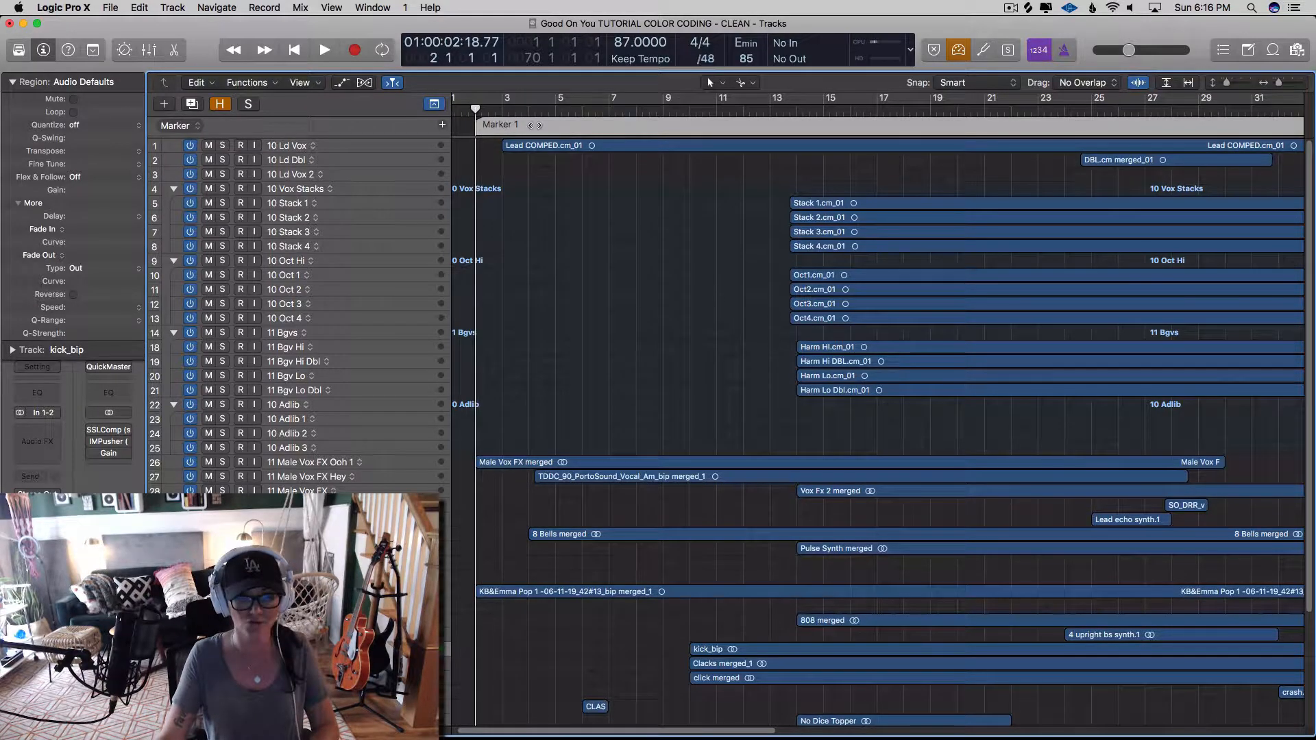
key("alt+c")
left_click(639, 504)
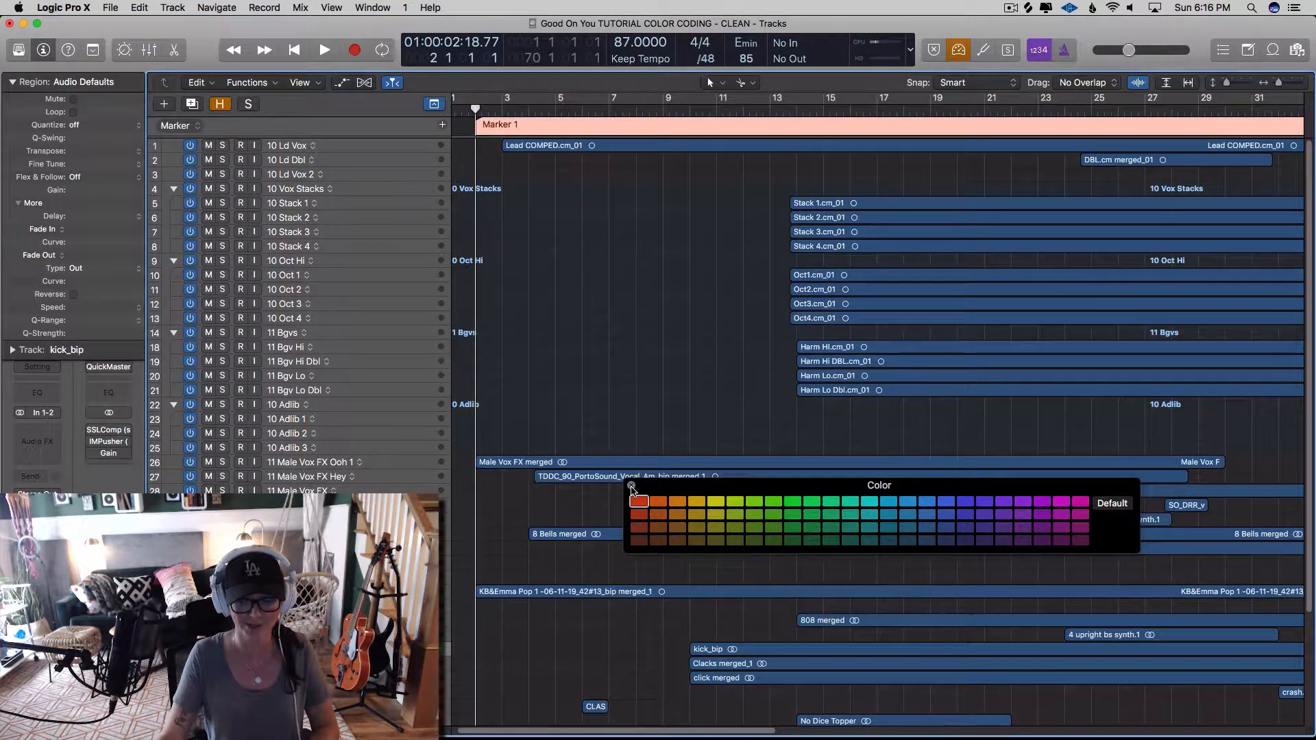
left_click(631, 486)
- Start playback, split Marker 1 at bar 6, and color the new marker section yellow
key("space")
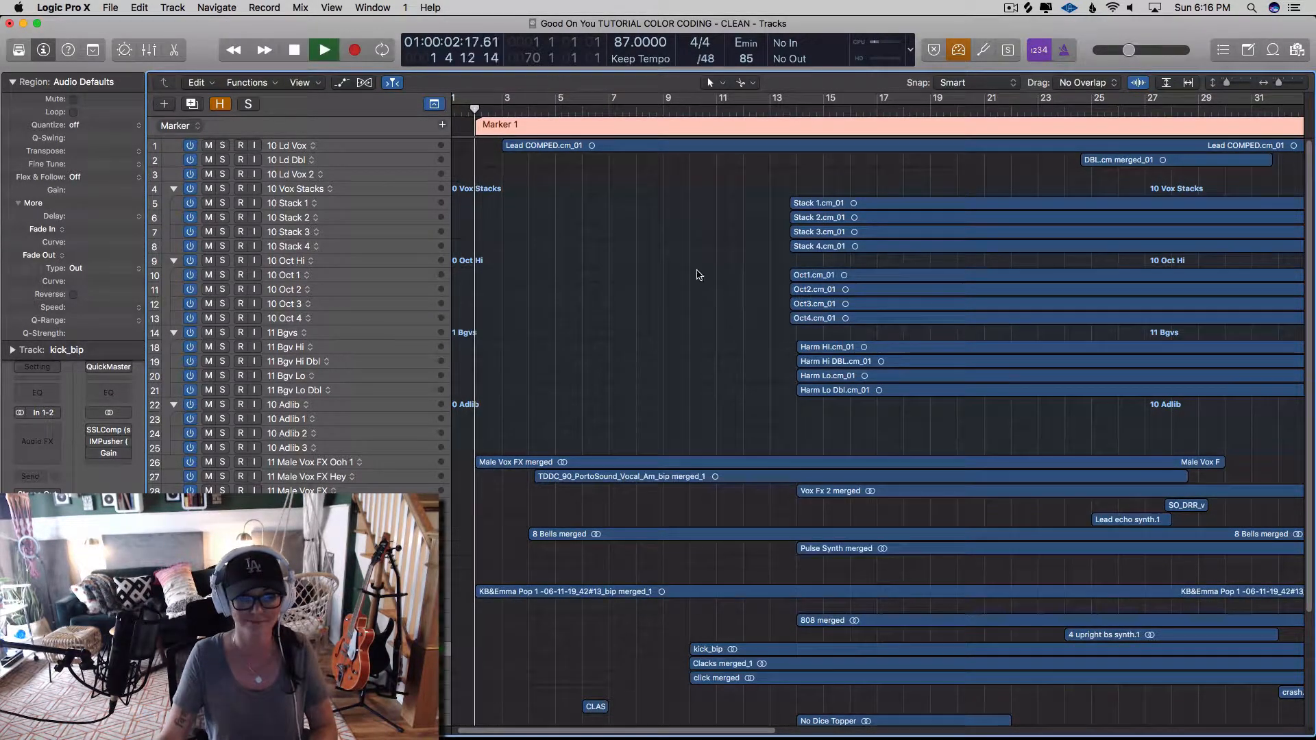
left_click(586, 127)
key("alt+c")
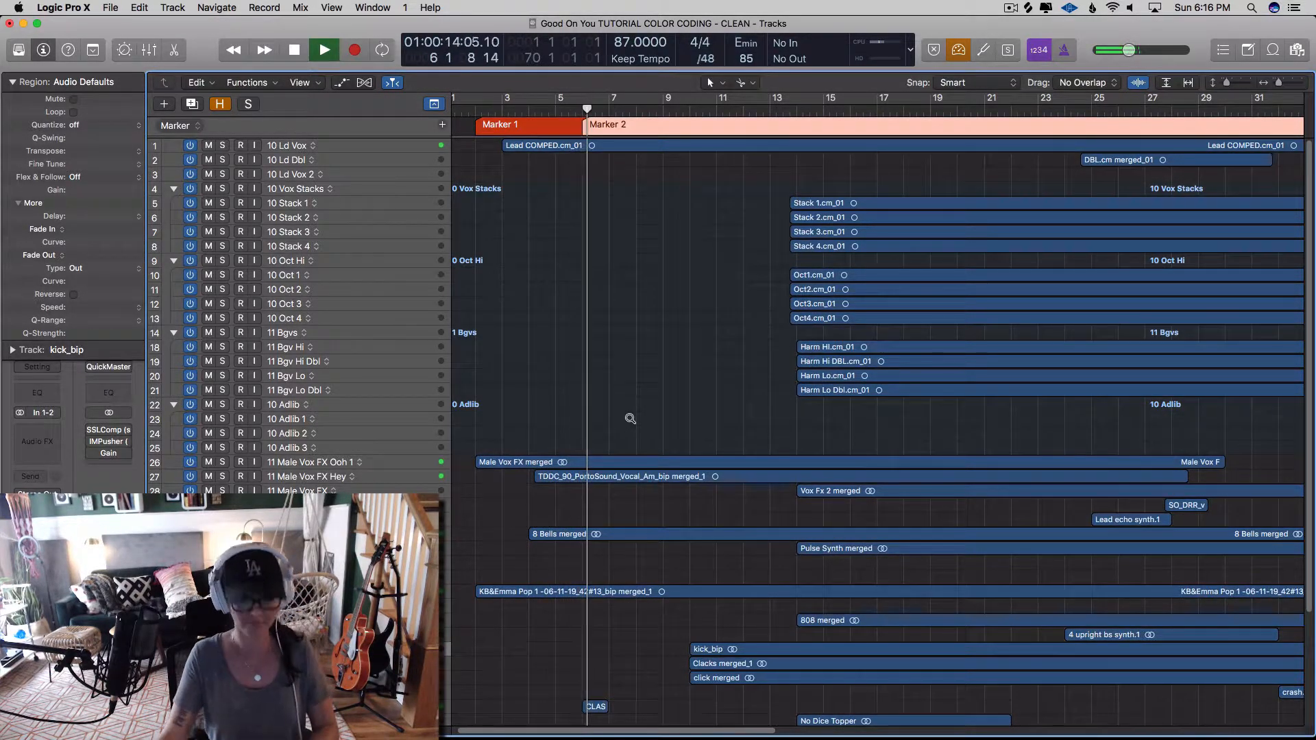
key("alt+c")
left_click(716, 501)
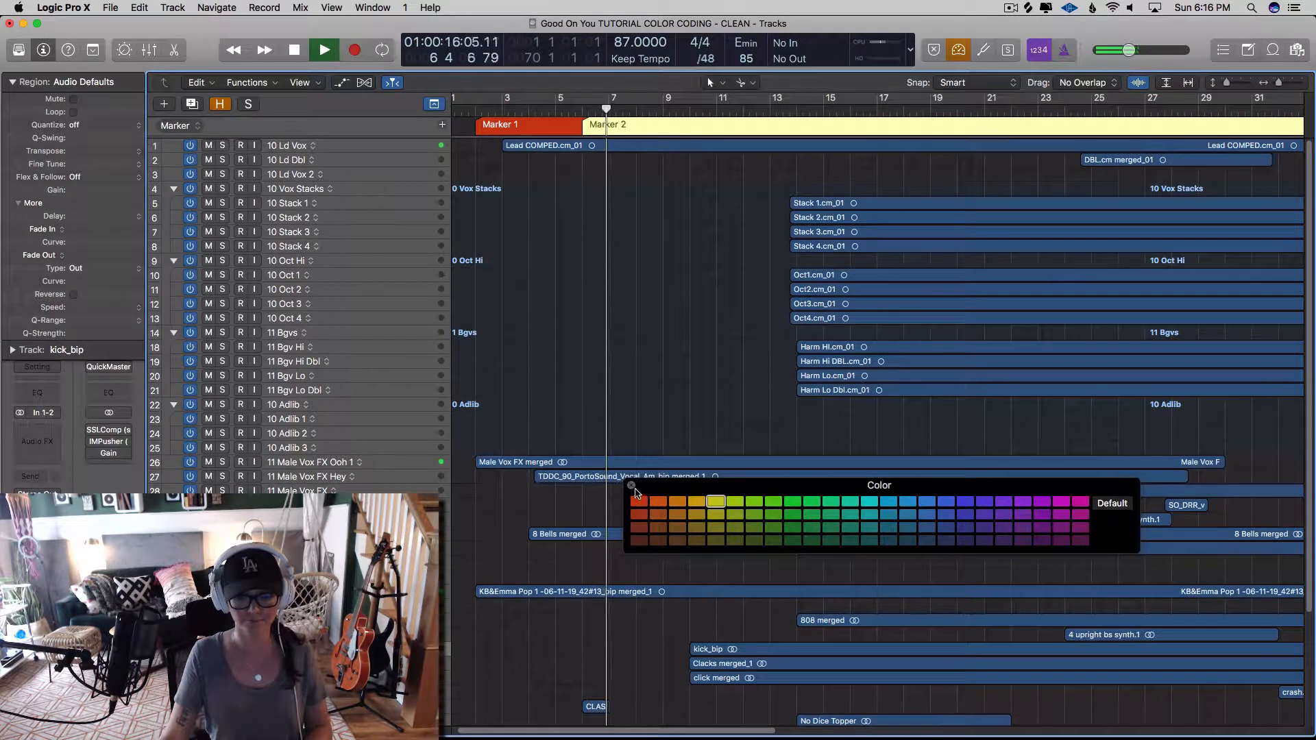
key("alt+c")
- Split Marker 2 at bar 10 and color the new marker section green
scroll(651, 194, "left", 2)
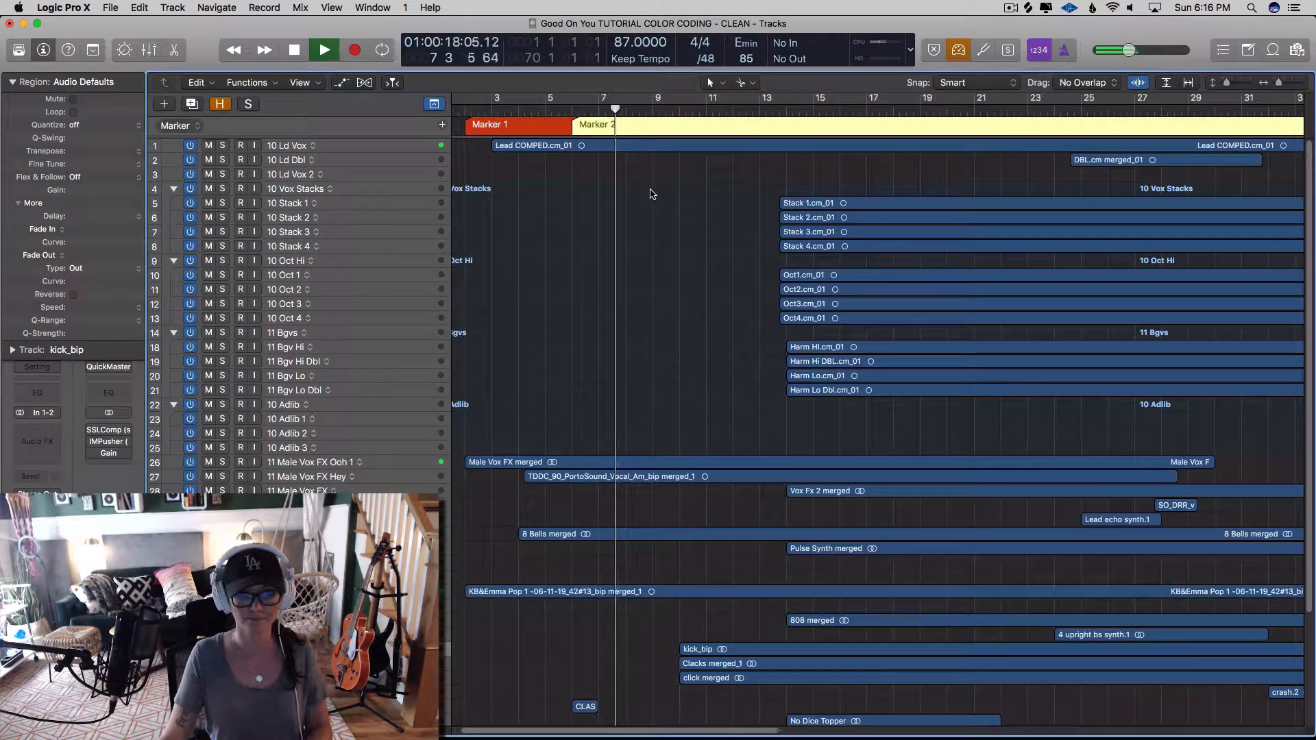
left_click(679, 128)
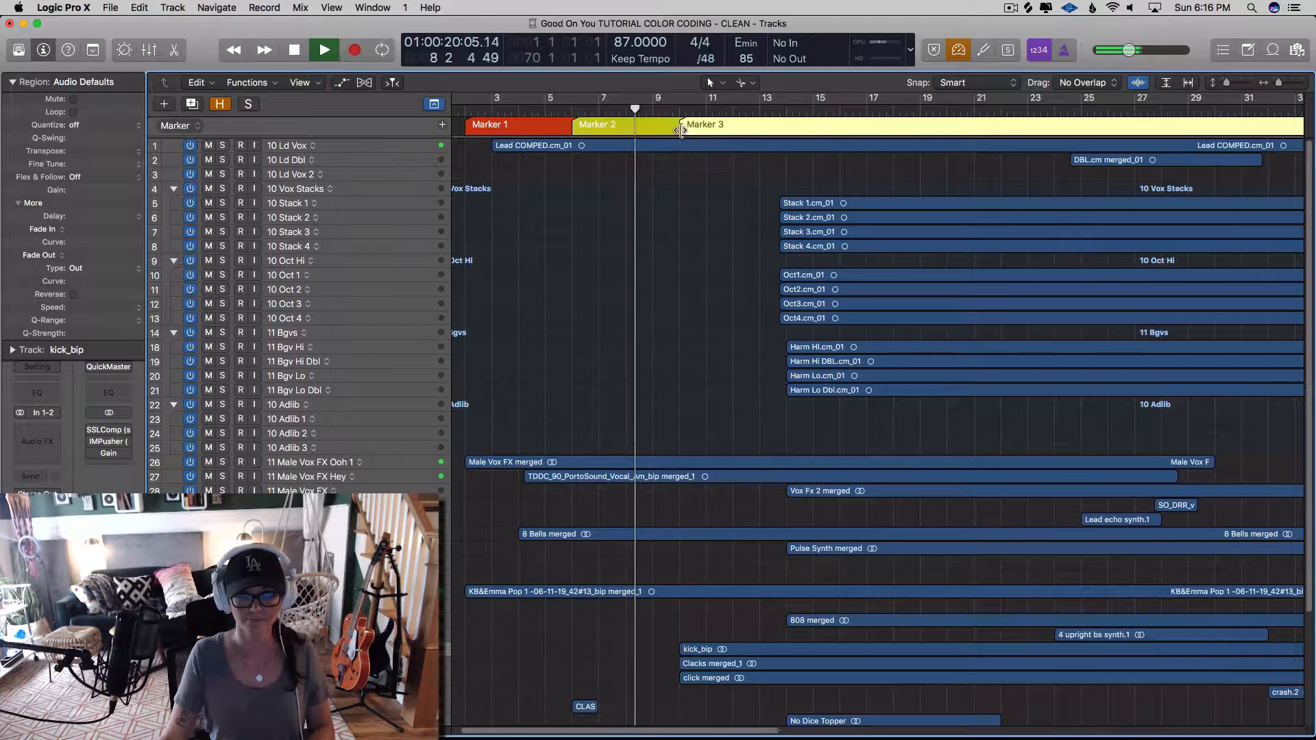
key("alt+c")
left_click(792, 501)
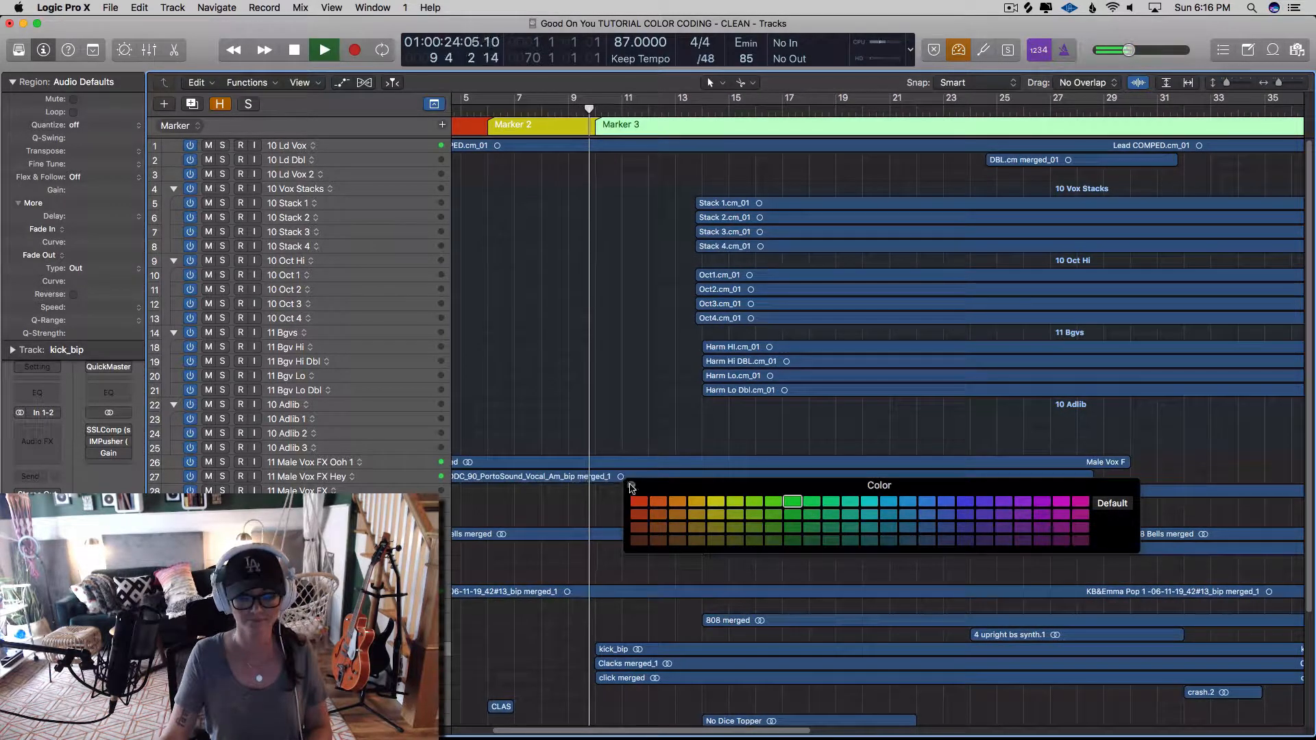
key("alt+c")
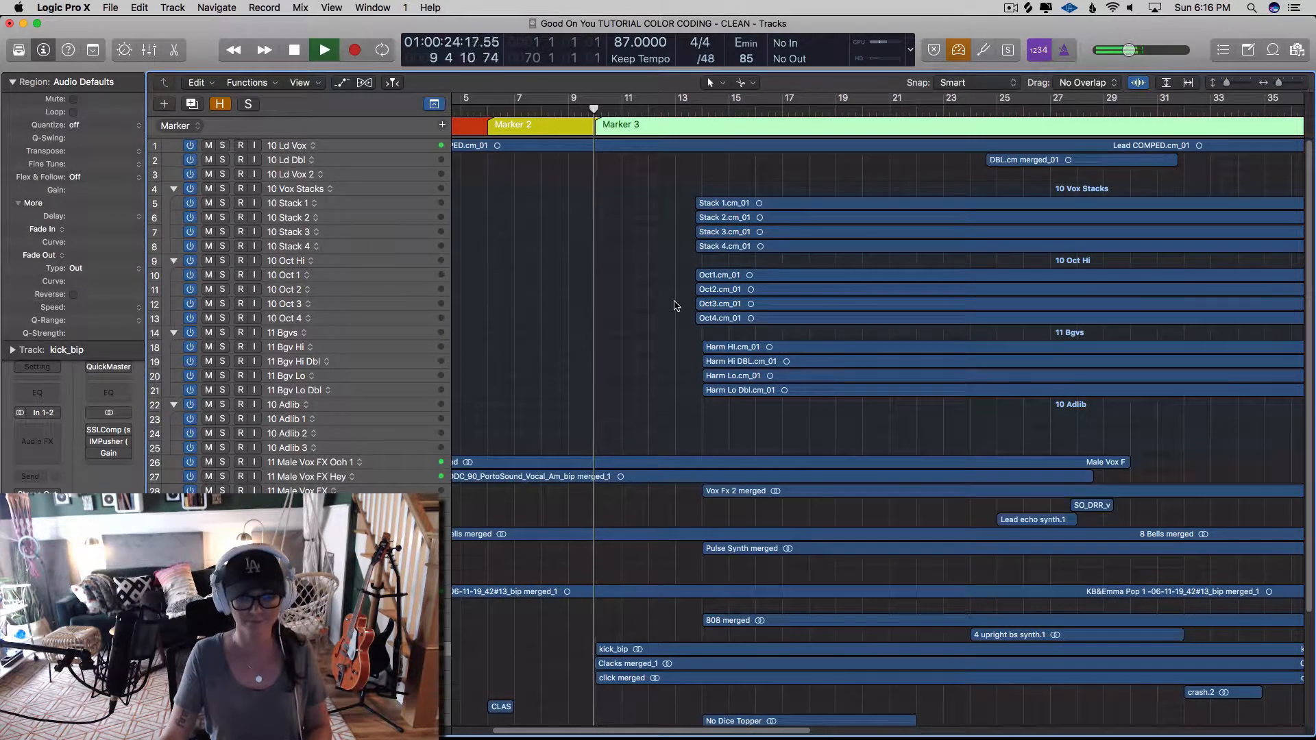
- Split Marker 3 at bar 14 and color the new marker section blue-violet
left_click(700, 128)
key("alt+c")
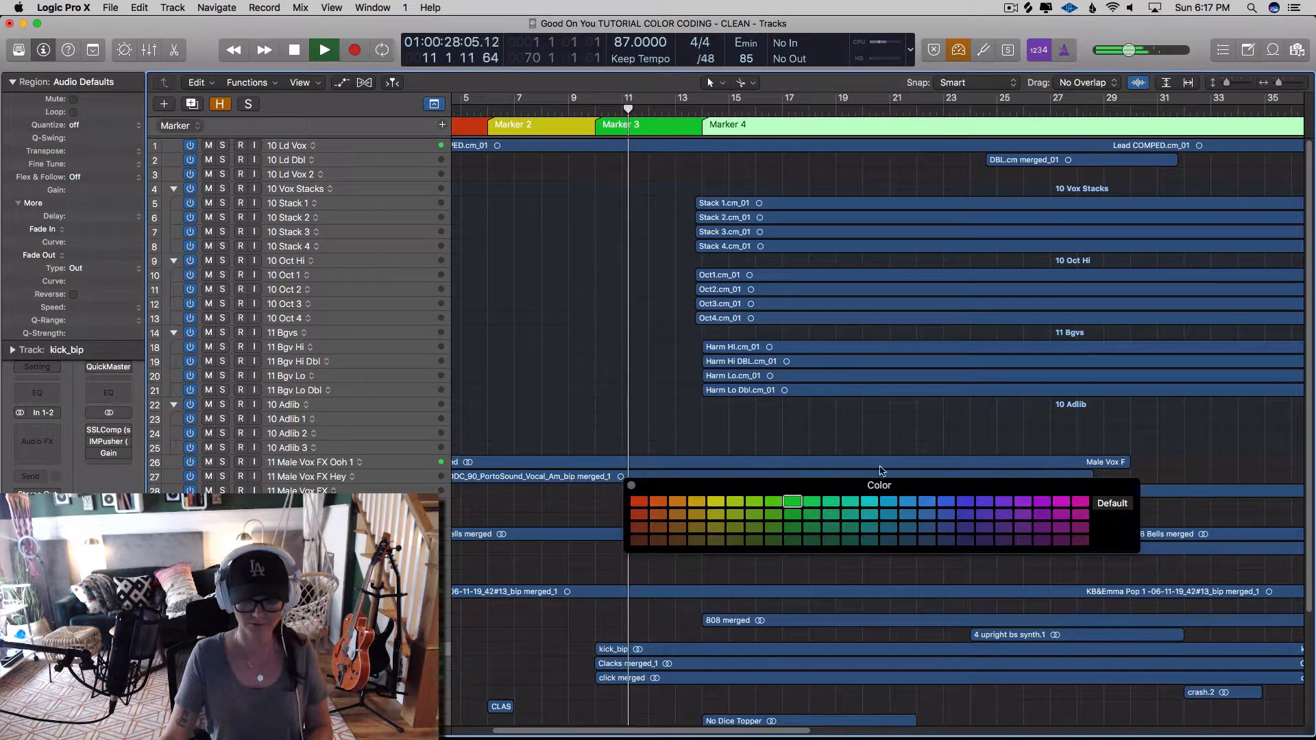
left_click(965, 503)
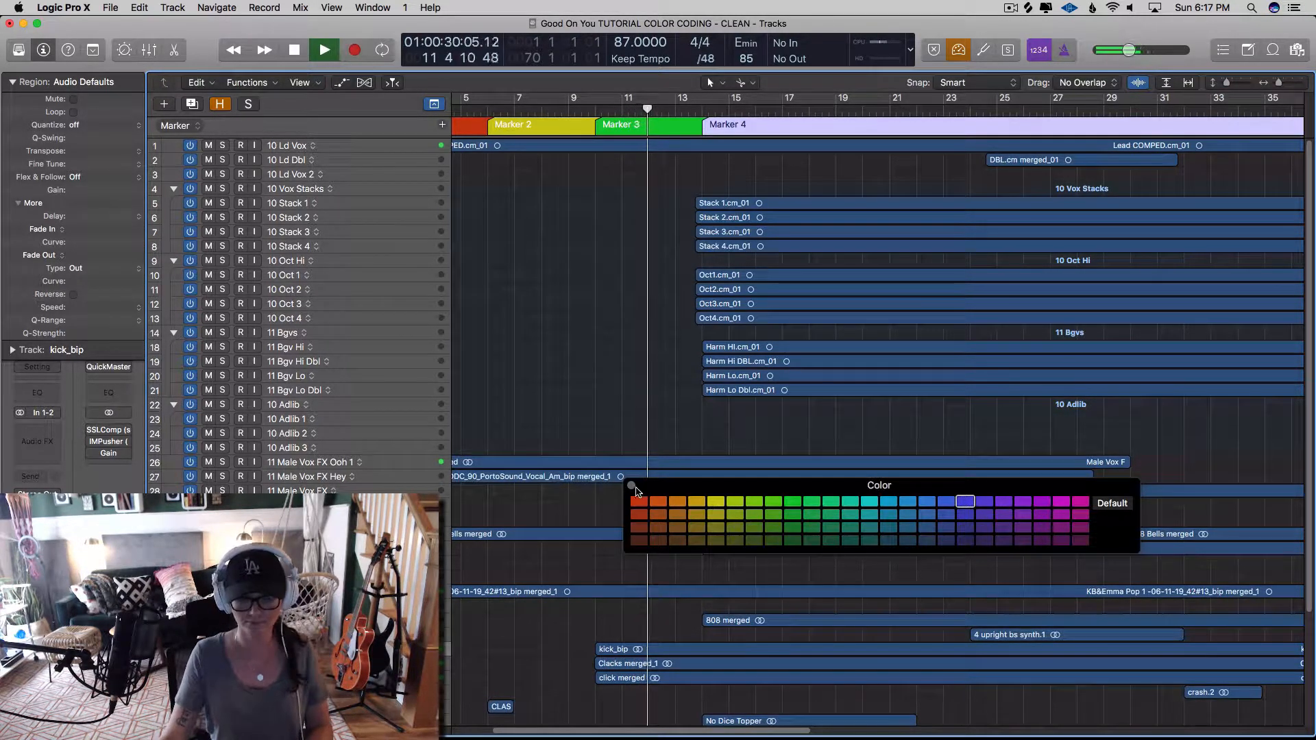
left_click(631, 485)
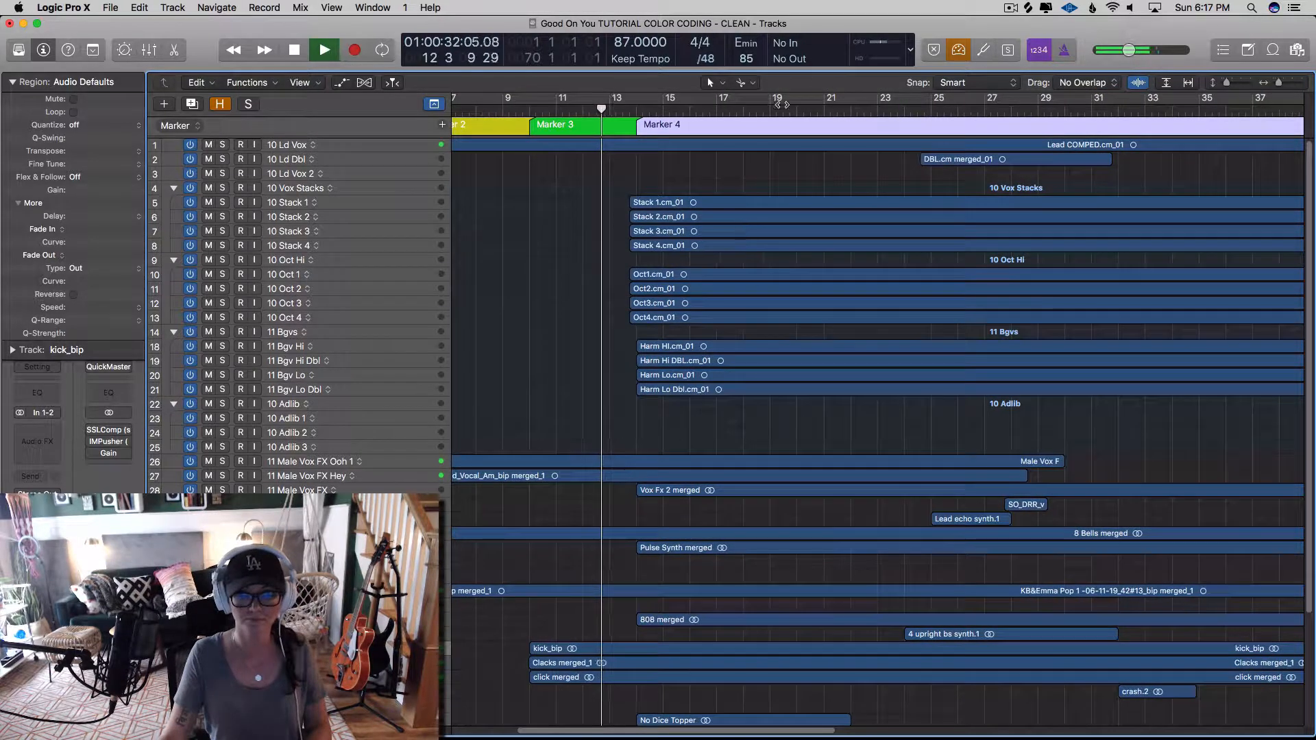
- Divide Marker 4 with two further splits and align the new section starts to bars 18 and 22
left_click(756, 127)
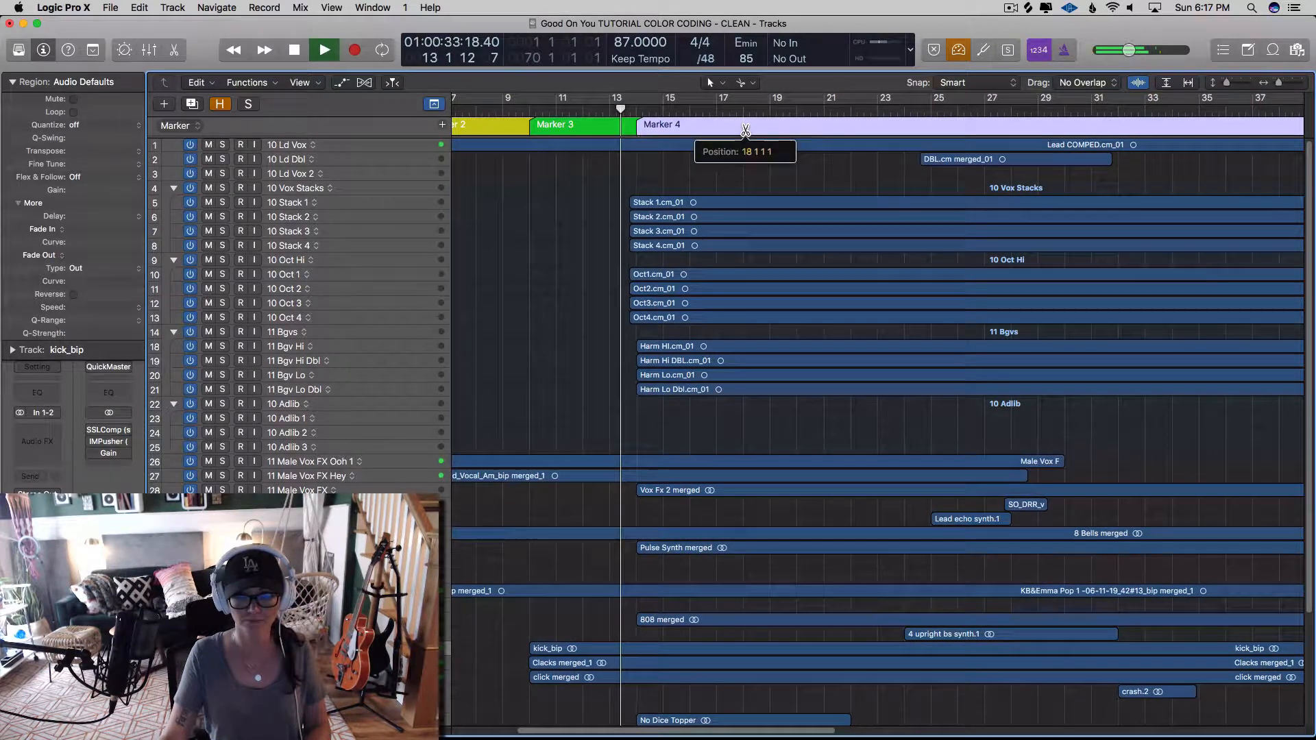
left_click(877, 128)
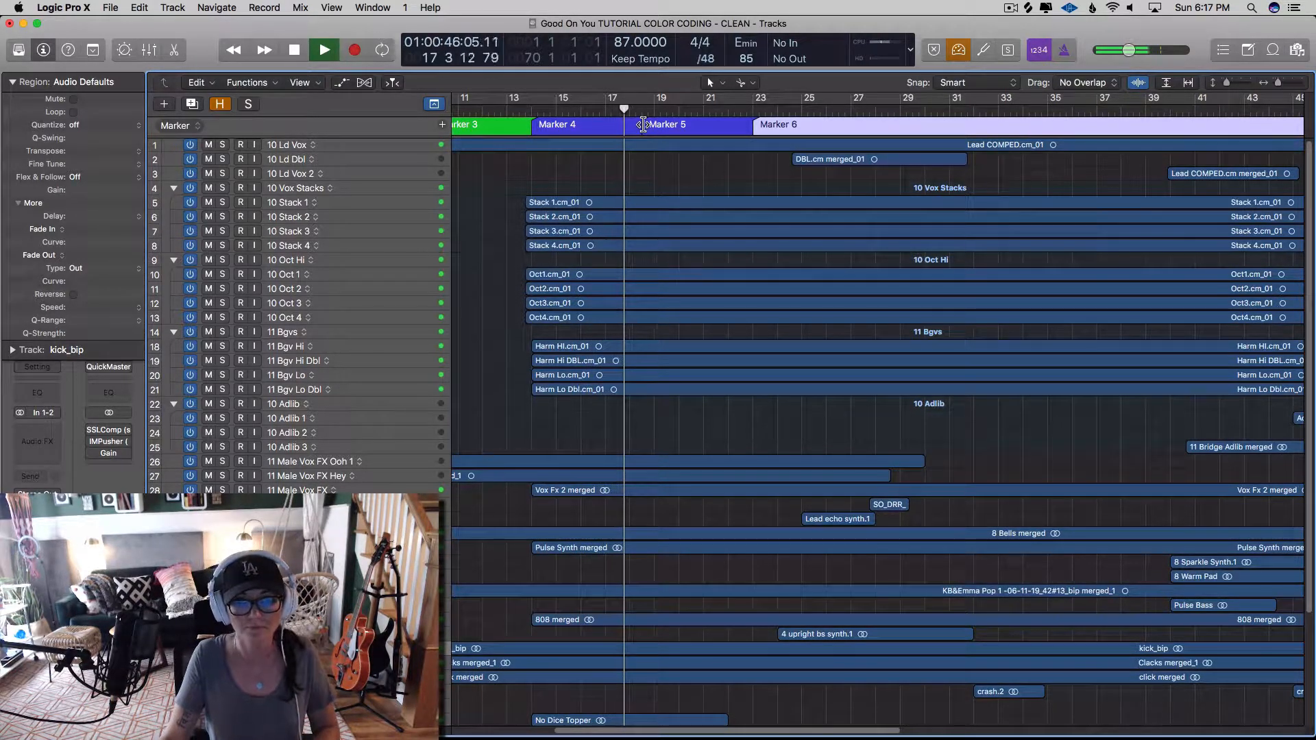
left_click_drag(642, 124, 634, 127)
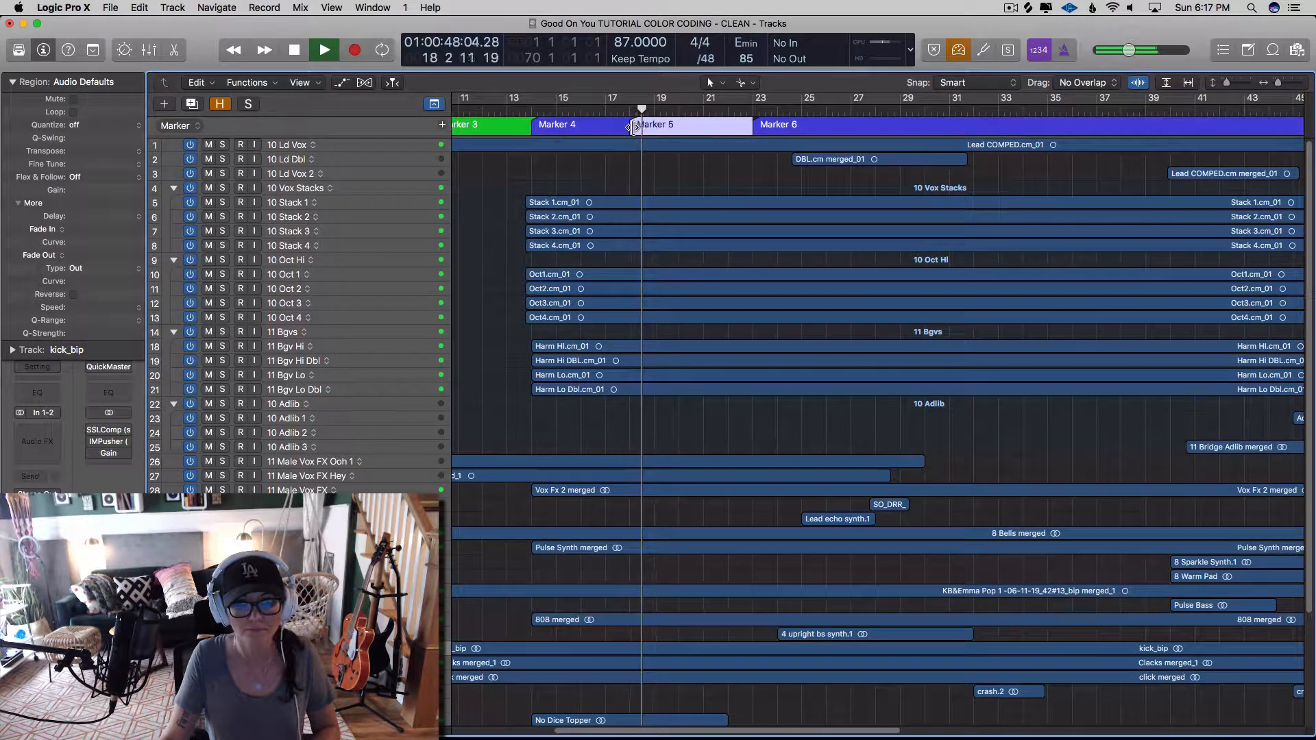
left_click_drag(753, 127, 728, 130)
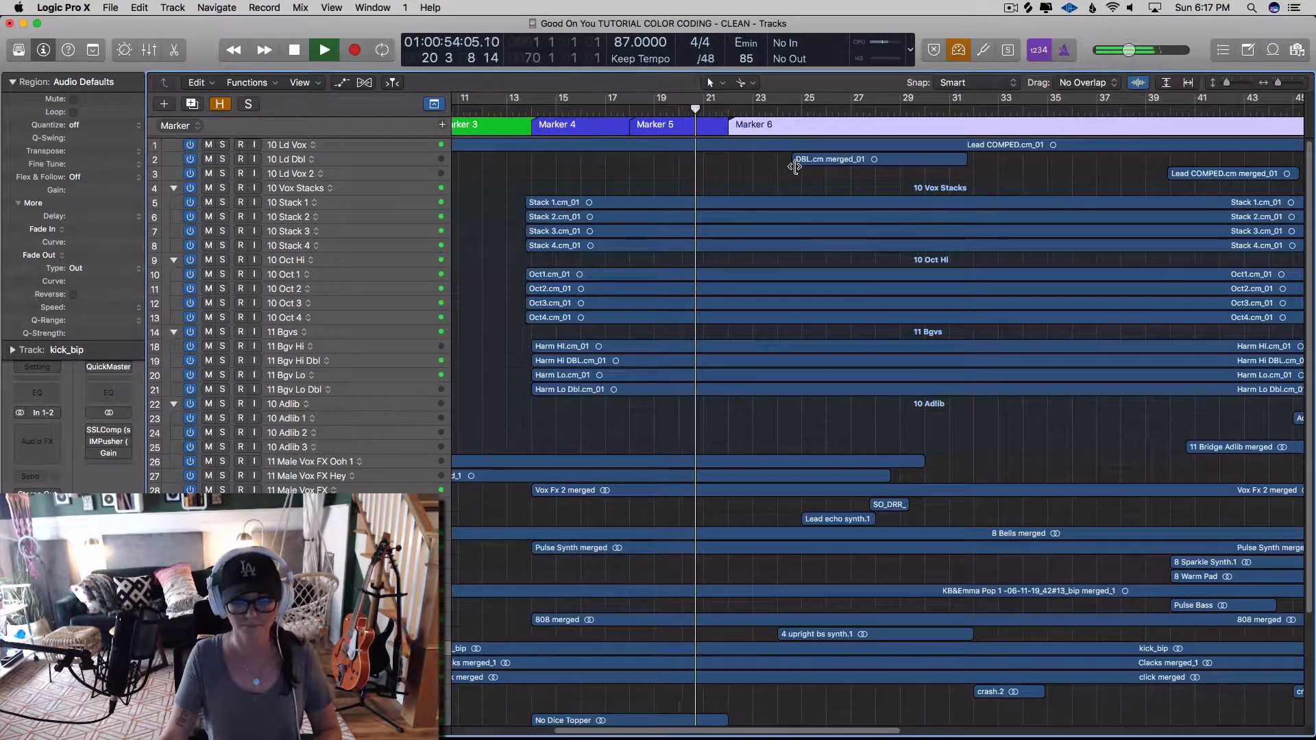
- Color Marker 6 red and split off a yellow section from it at bar 24
scroll(794, 167, "right", 2)
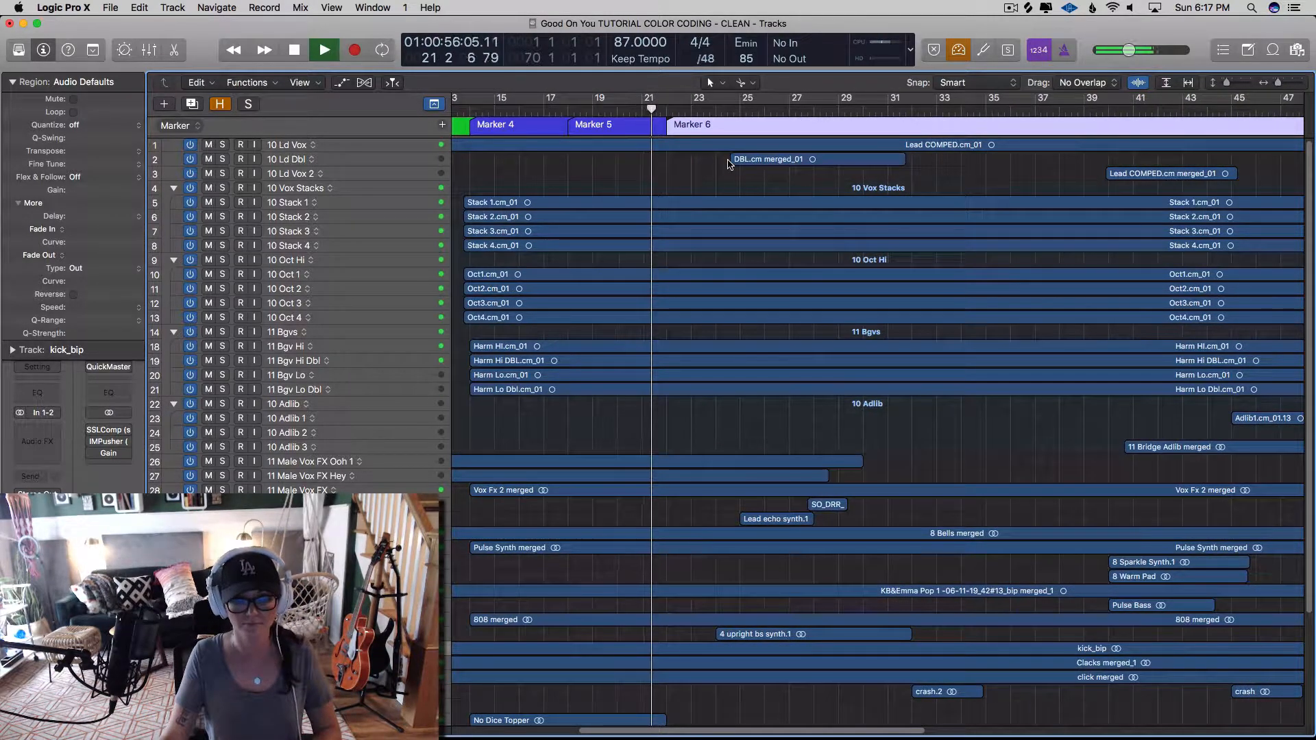
key("alt+c")
left_click(640, 503)
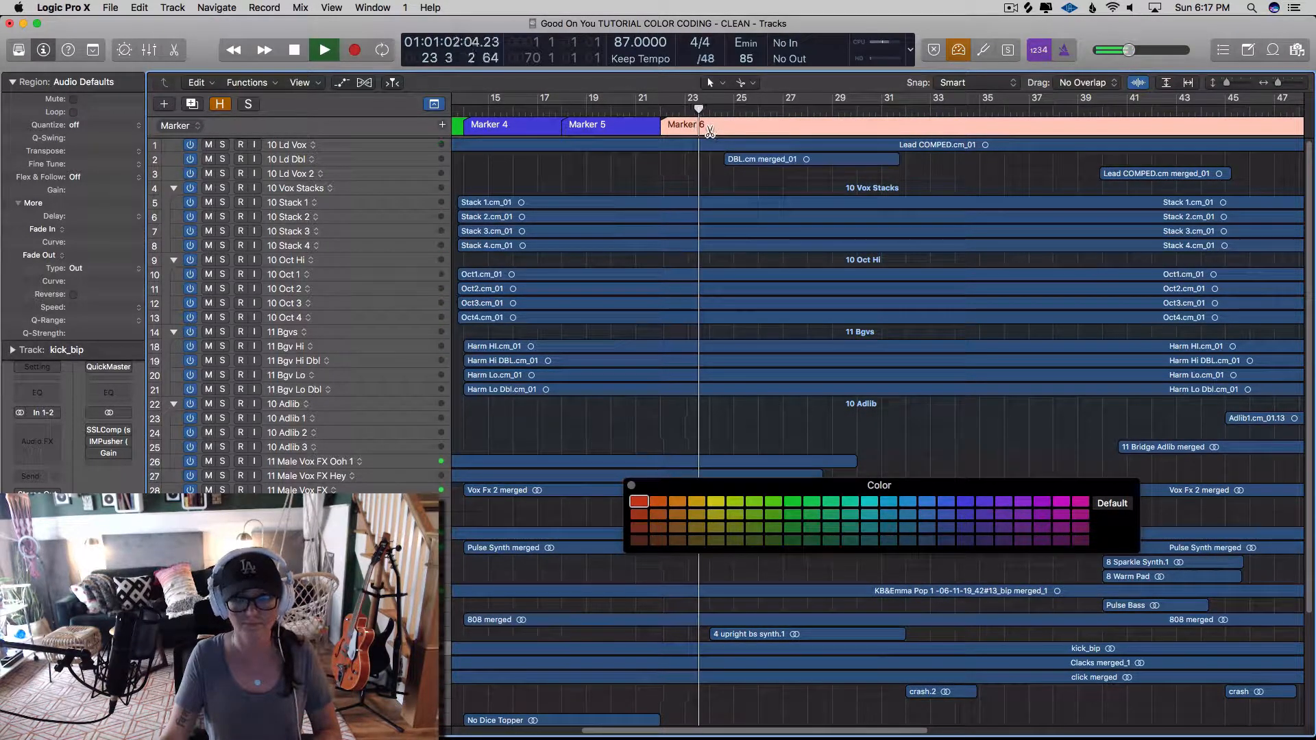
left_click(710, 128, "super")
left_click(721, 503)
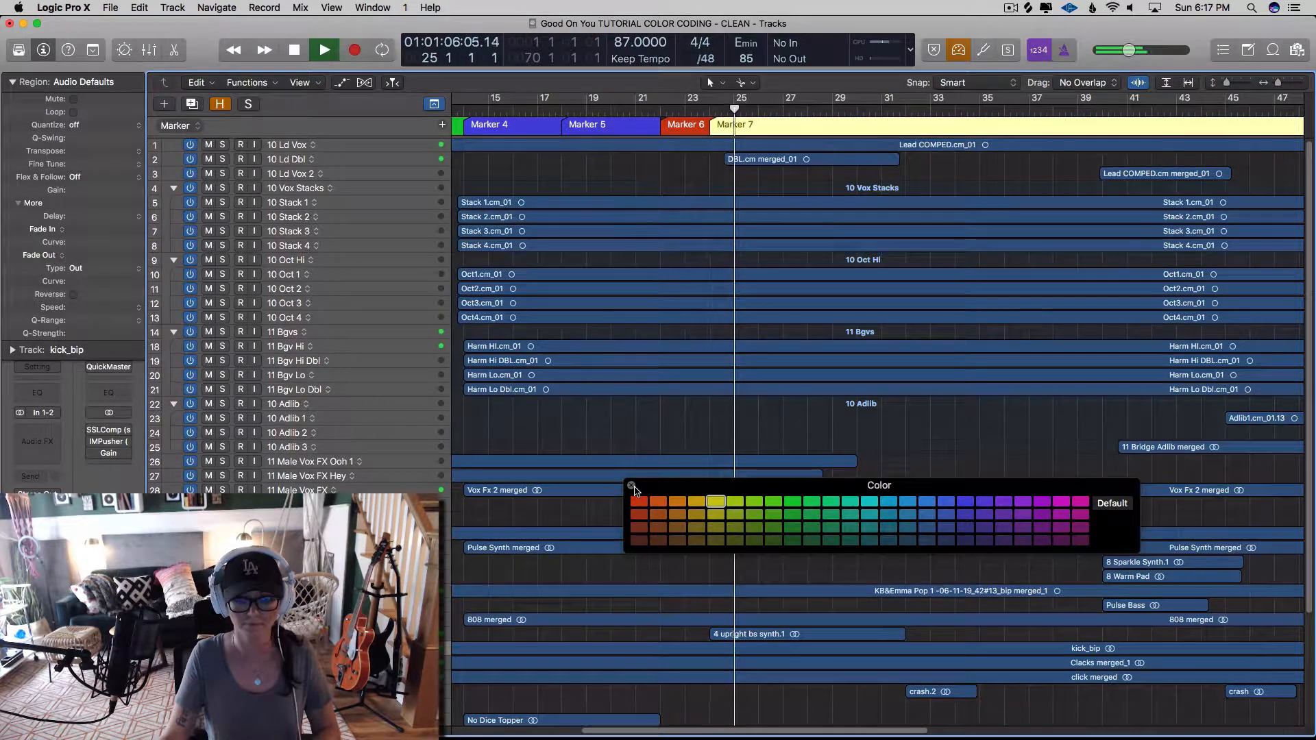
- Split Marker 7 at bar 28 and color the new marker section green
scroll(696, 411, "right", 3)
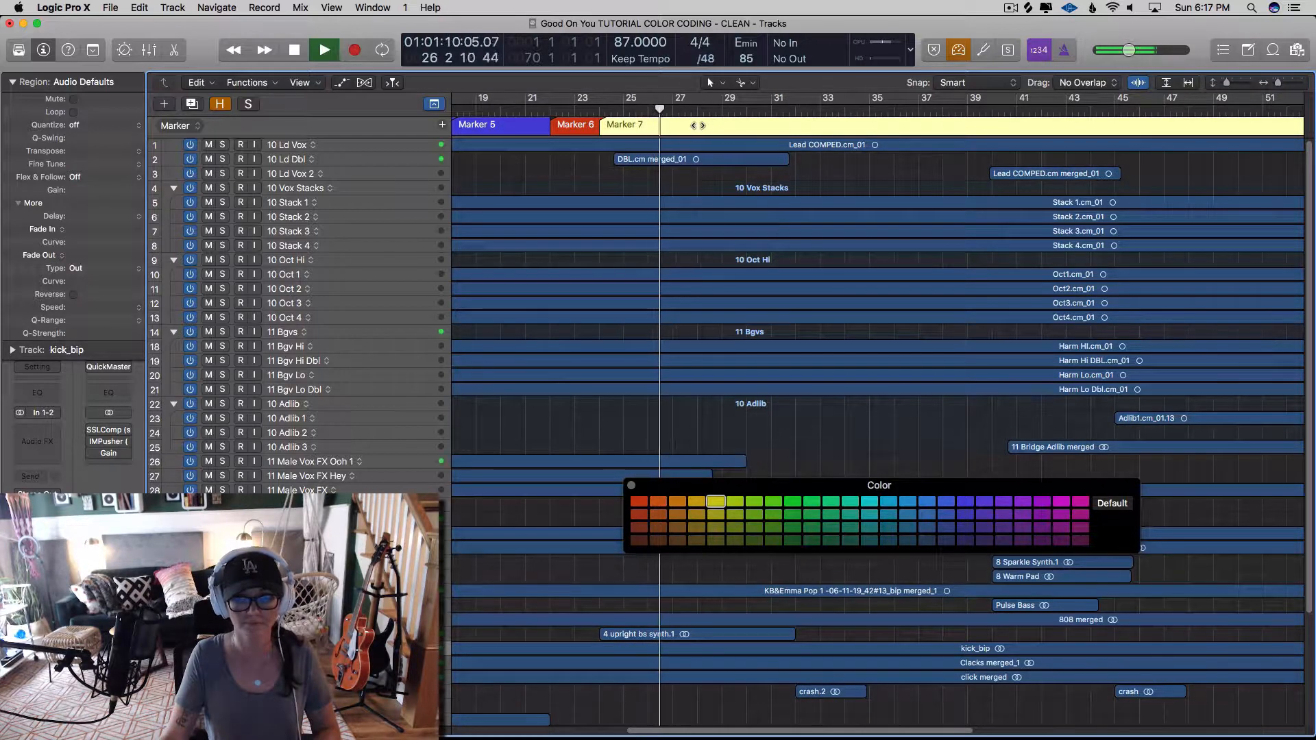
left_click(703, 128)
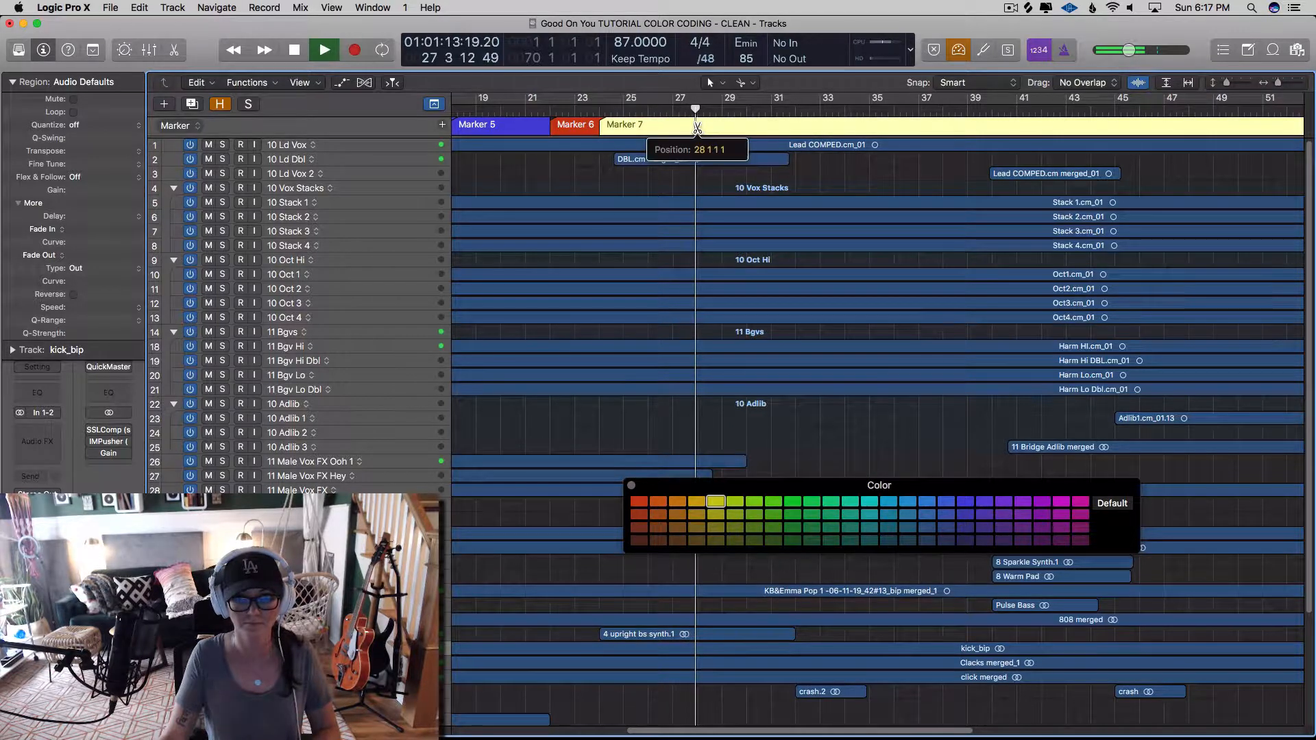
key("c")
key("alt+c")
key("alt+c")
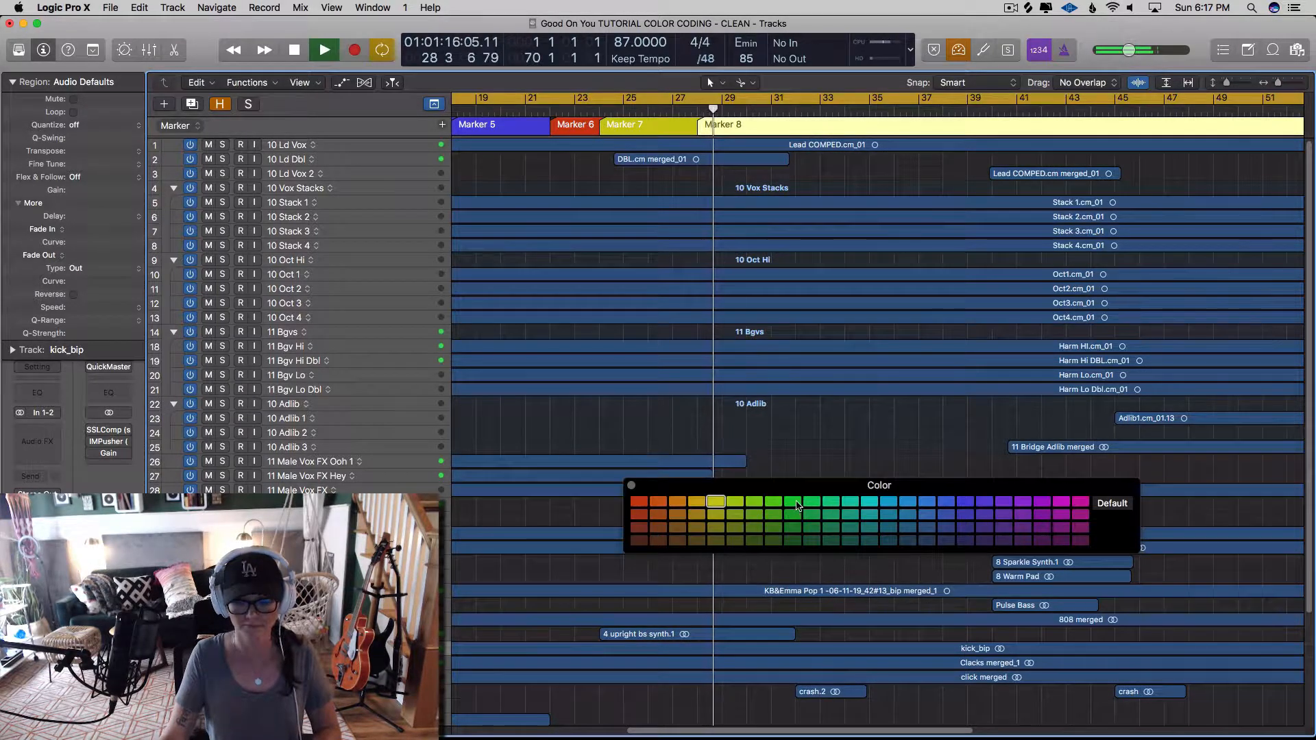
left_click(792, 501)
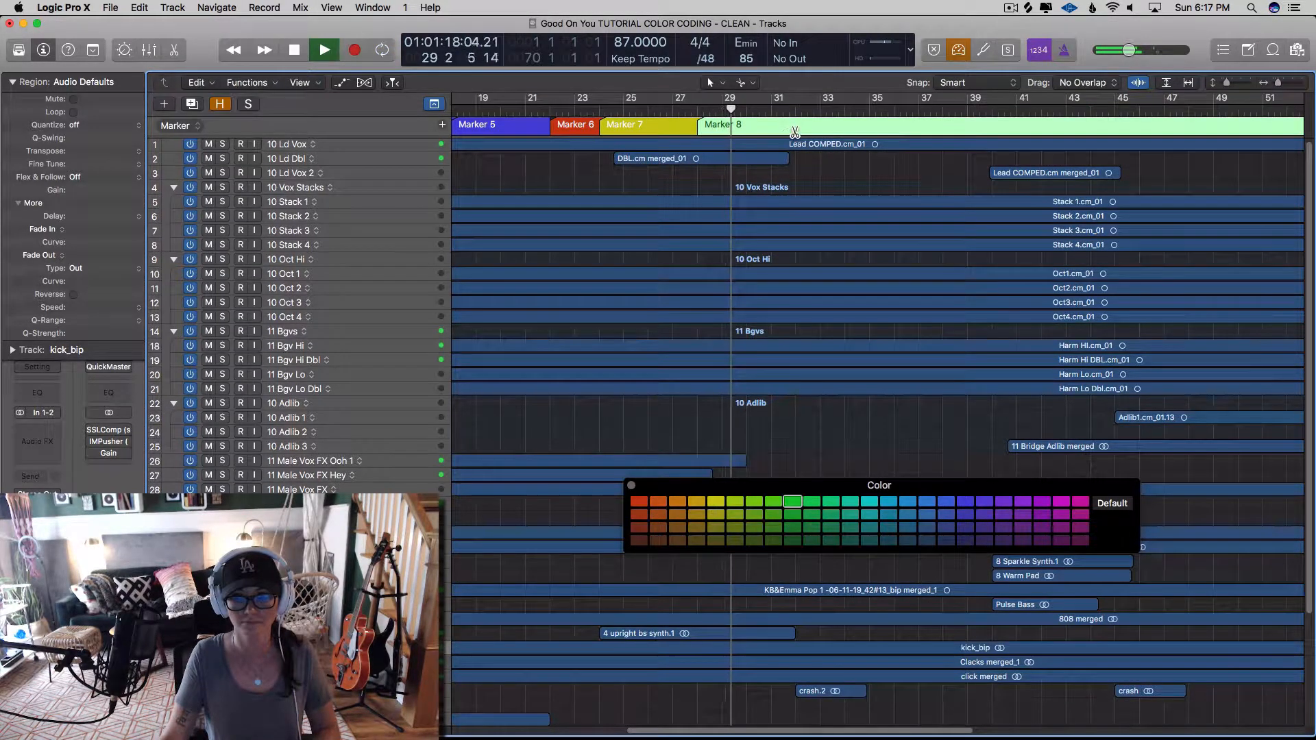
- Split Marker 8 at bar 32 and color the new marker section blue-violet
left_click(795, 125)
scroll(829, 196, "right", 5)
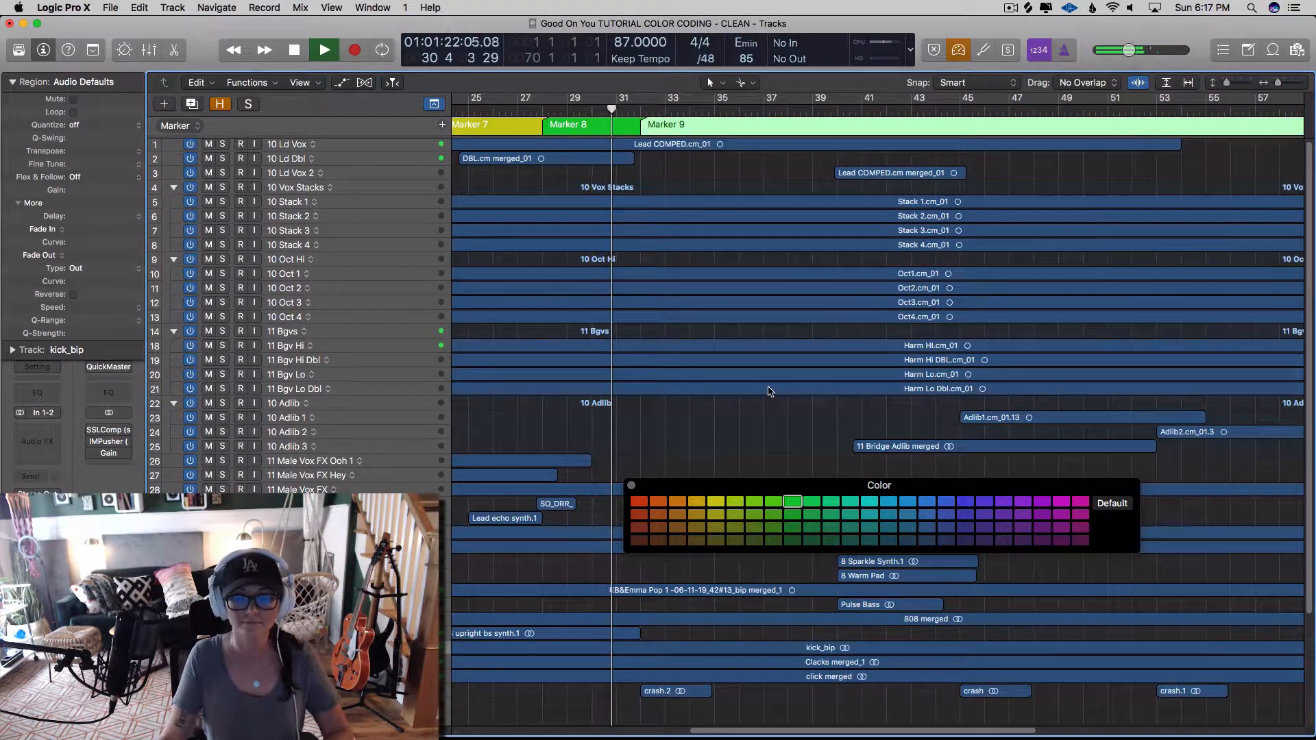
left_click(965, 501)
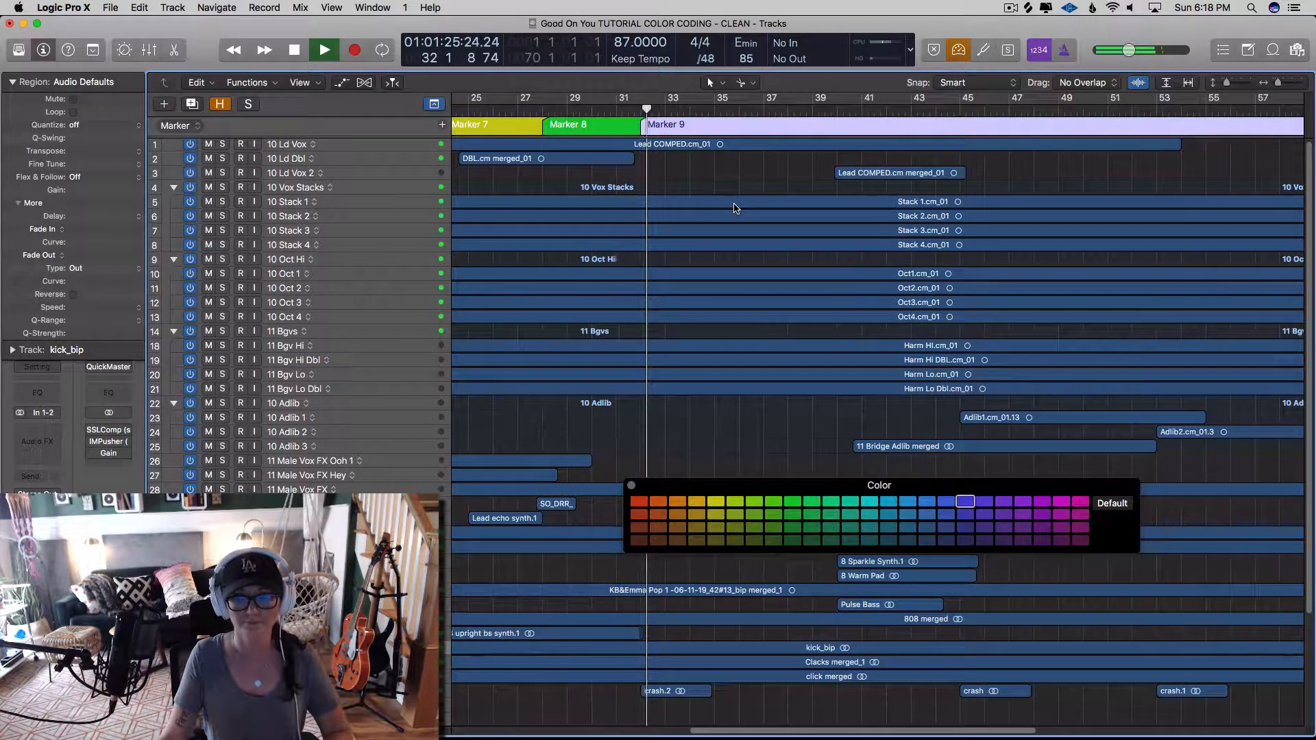
- Divide Marker 9 with two further splits at bars 36 and 40
scroll(734, 208, "up", 1)
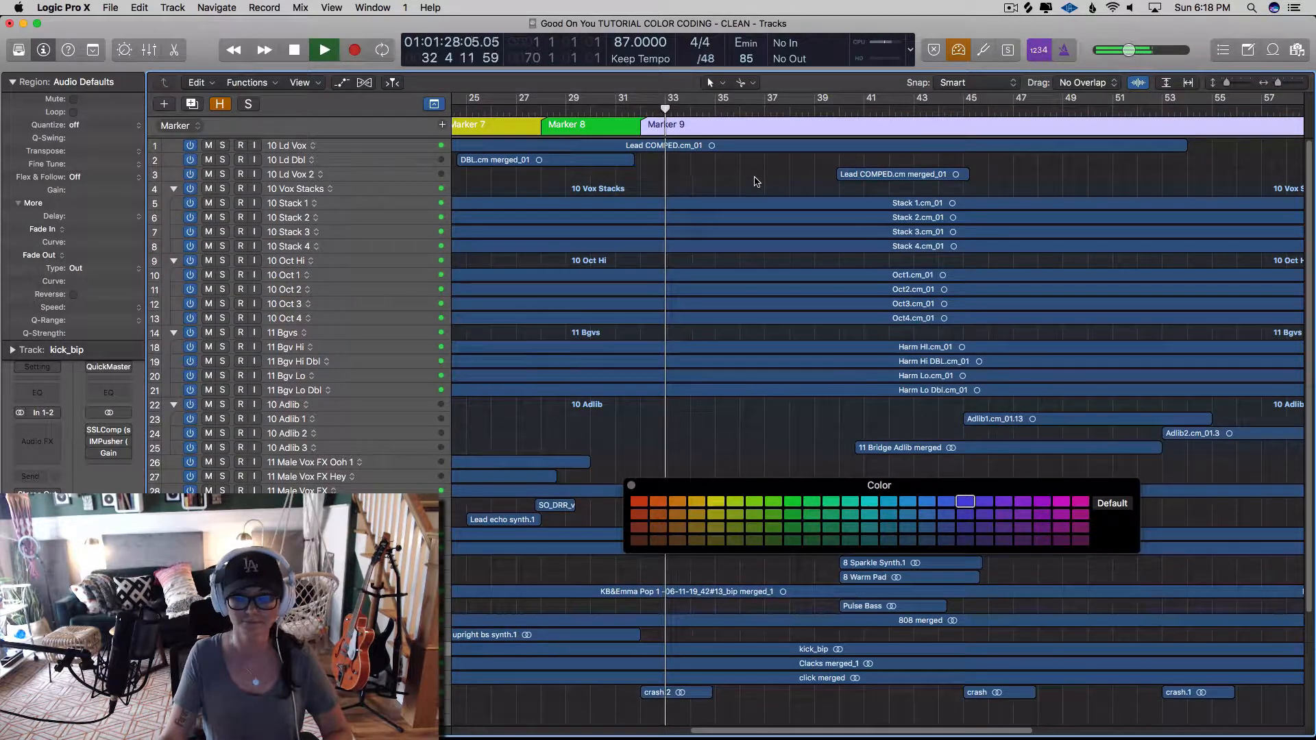
scroll(756, 183, "left", 5)
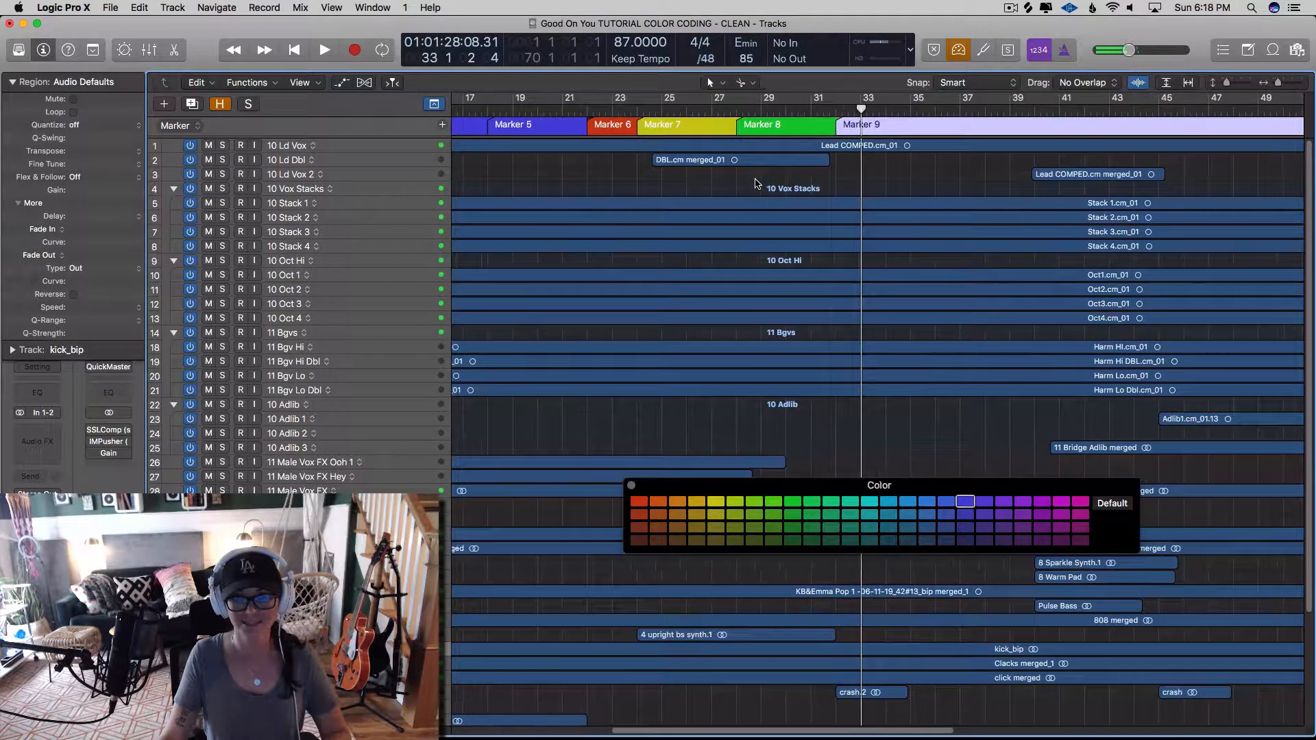
scroll(757, 183, "left", 3)
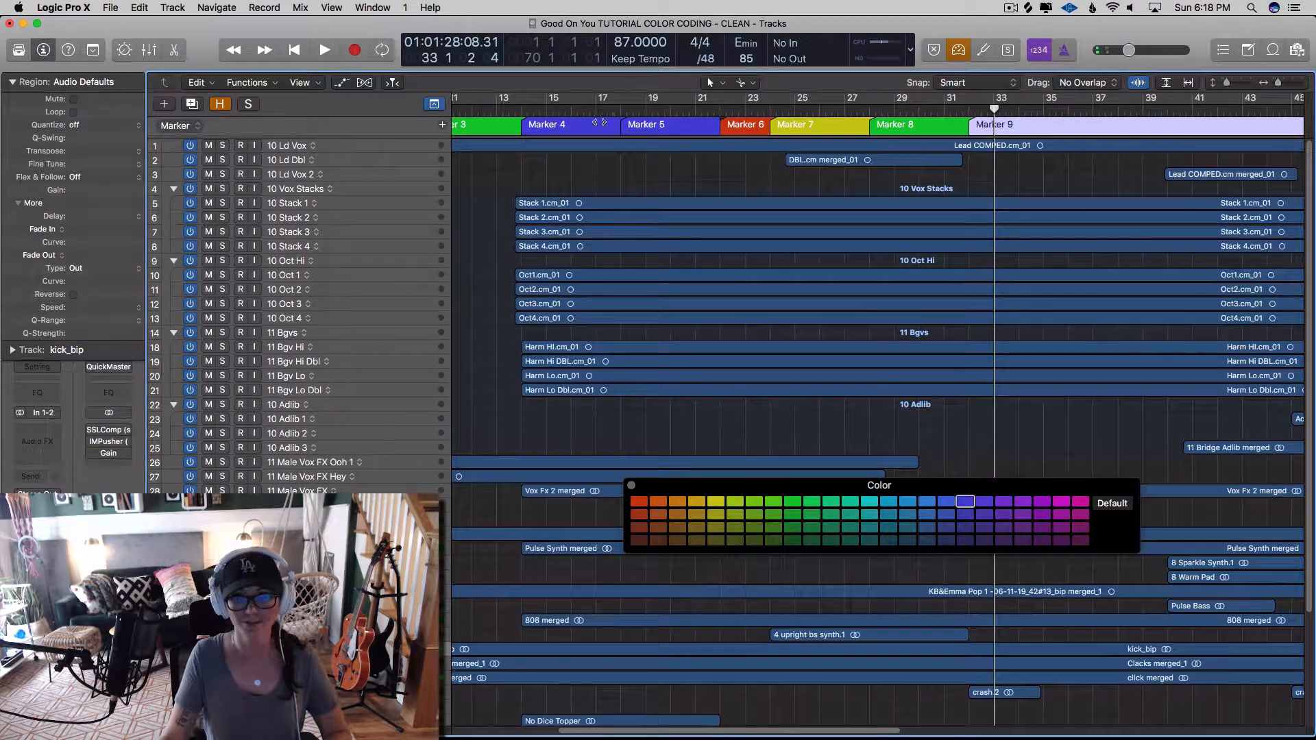
scroll(599, 122, "right", 5)
left_click(832, 126)
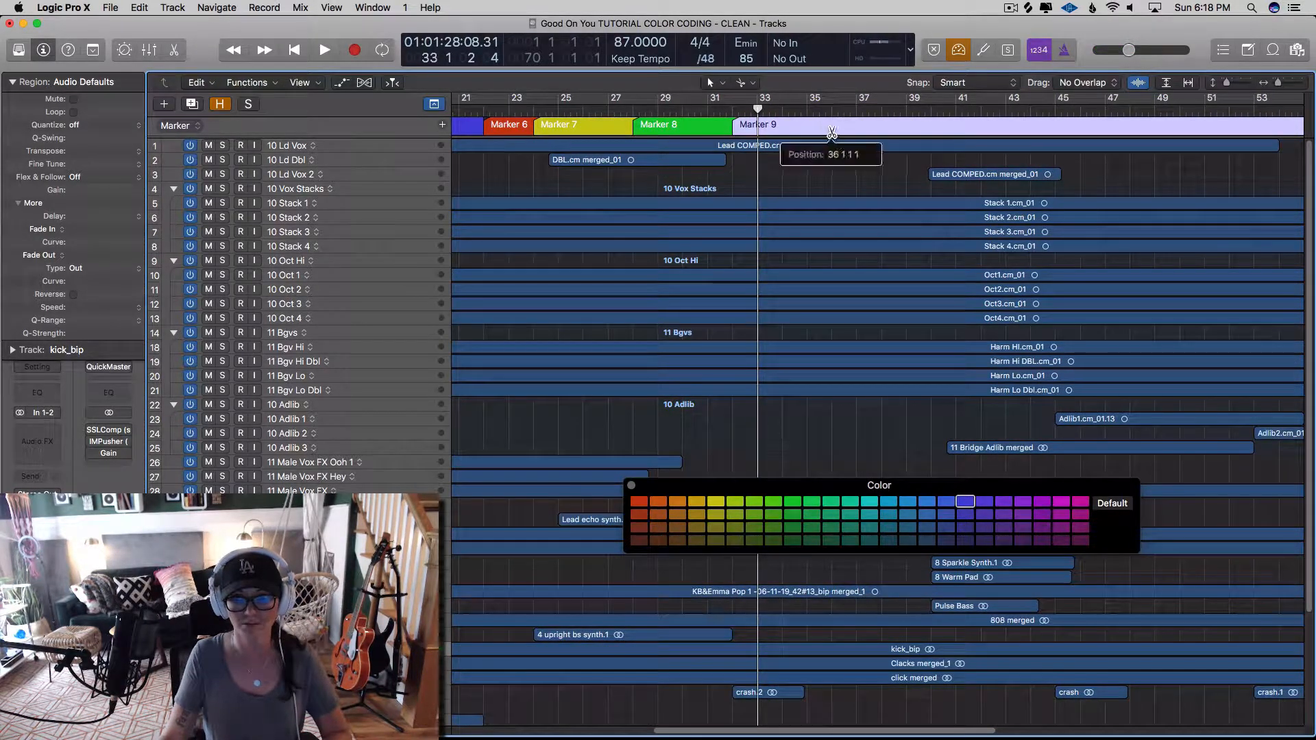
left_click(930, 125)
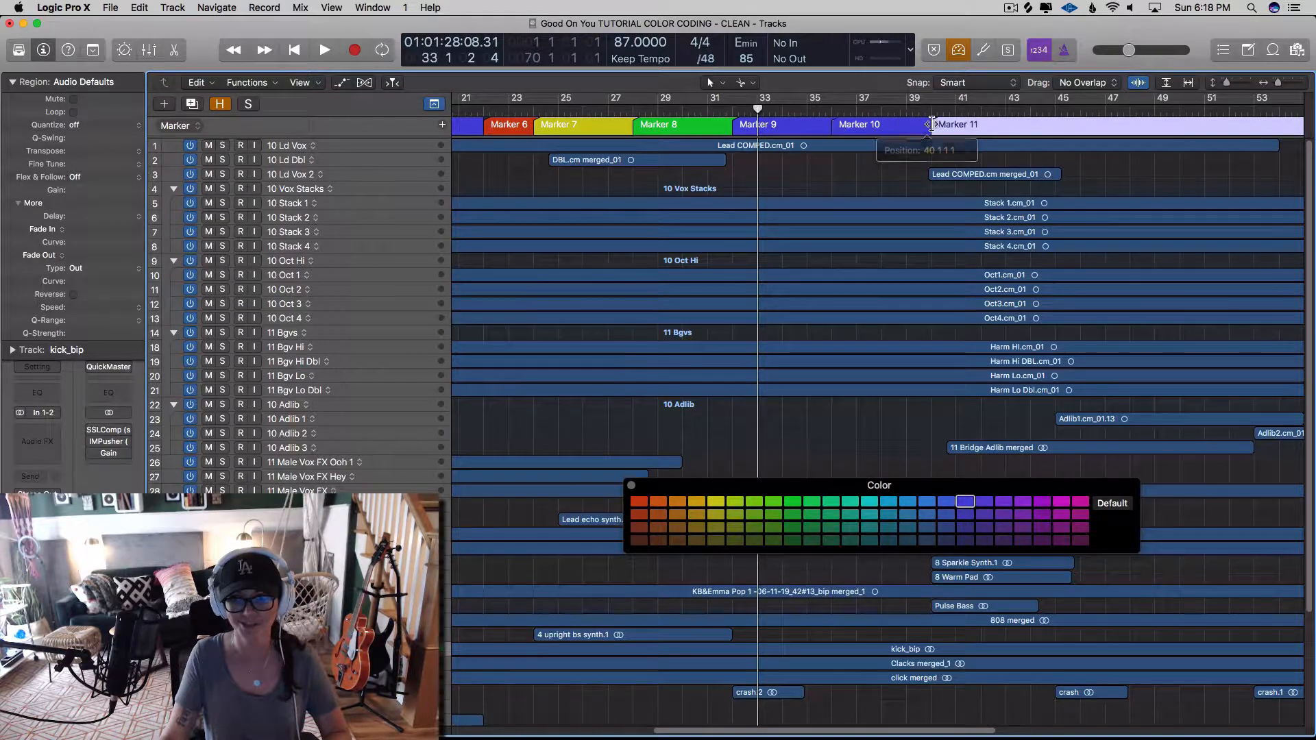
- Resume playback shortly before Marker 11 and color Marker 11 turquoise
scroll(923, 176, "right", 2)
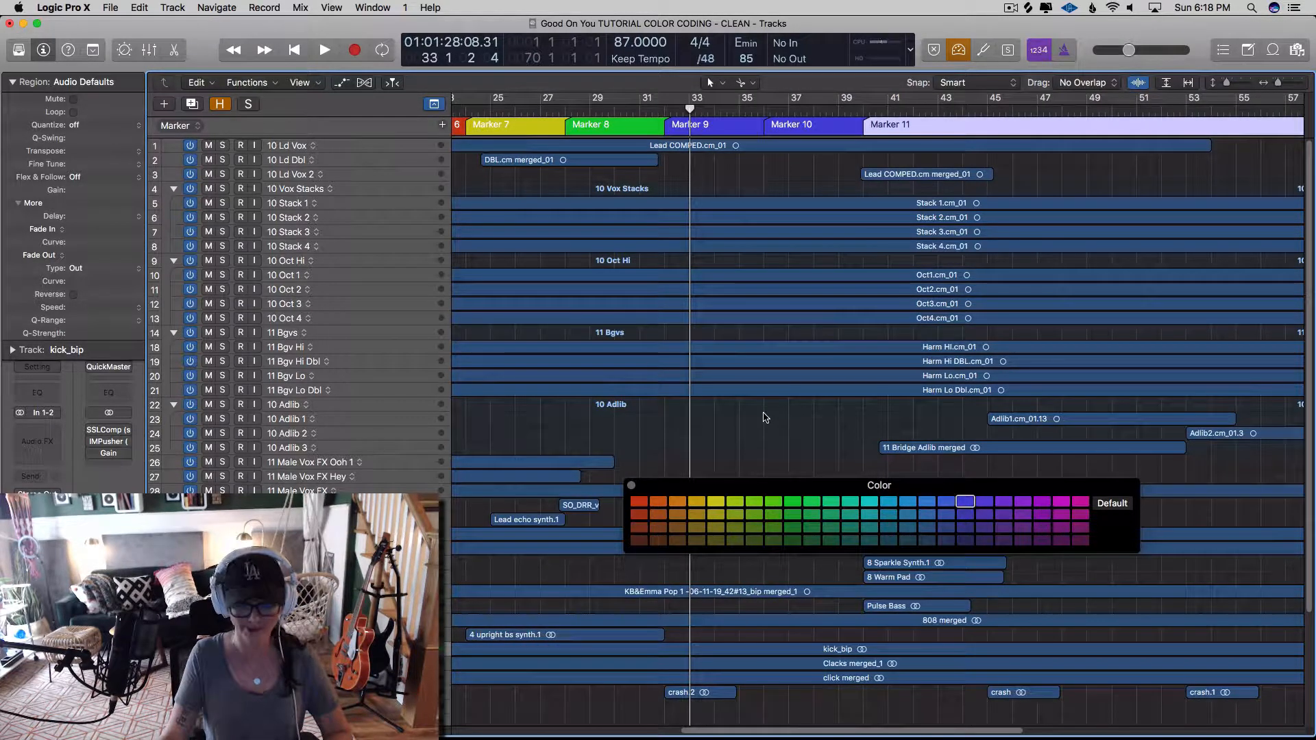
key("alt+c")
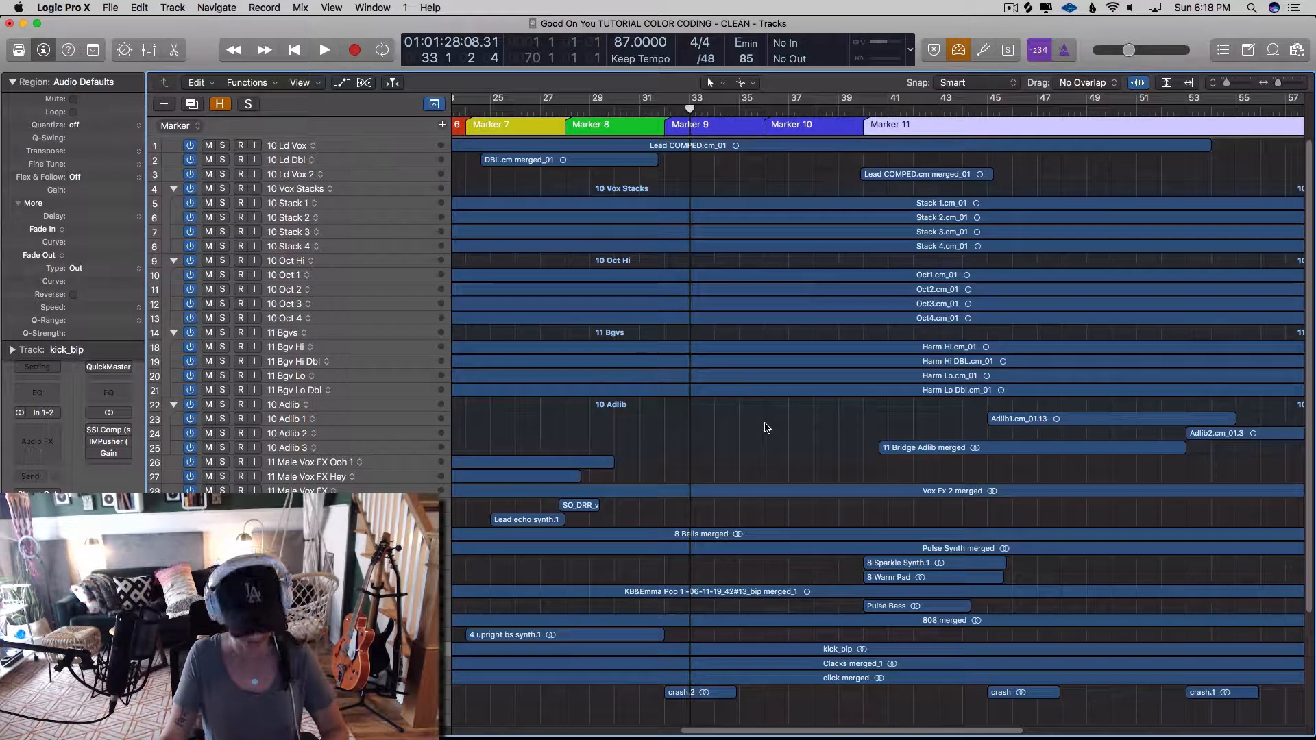
key("alt+c")
key("alt+c")
key("alt+c")
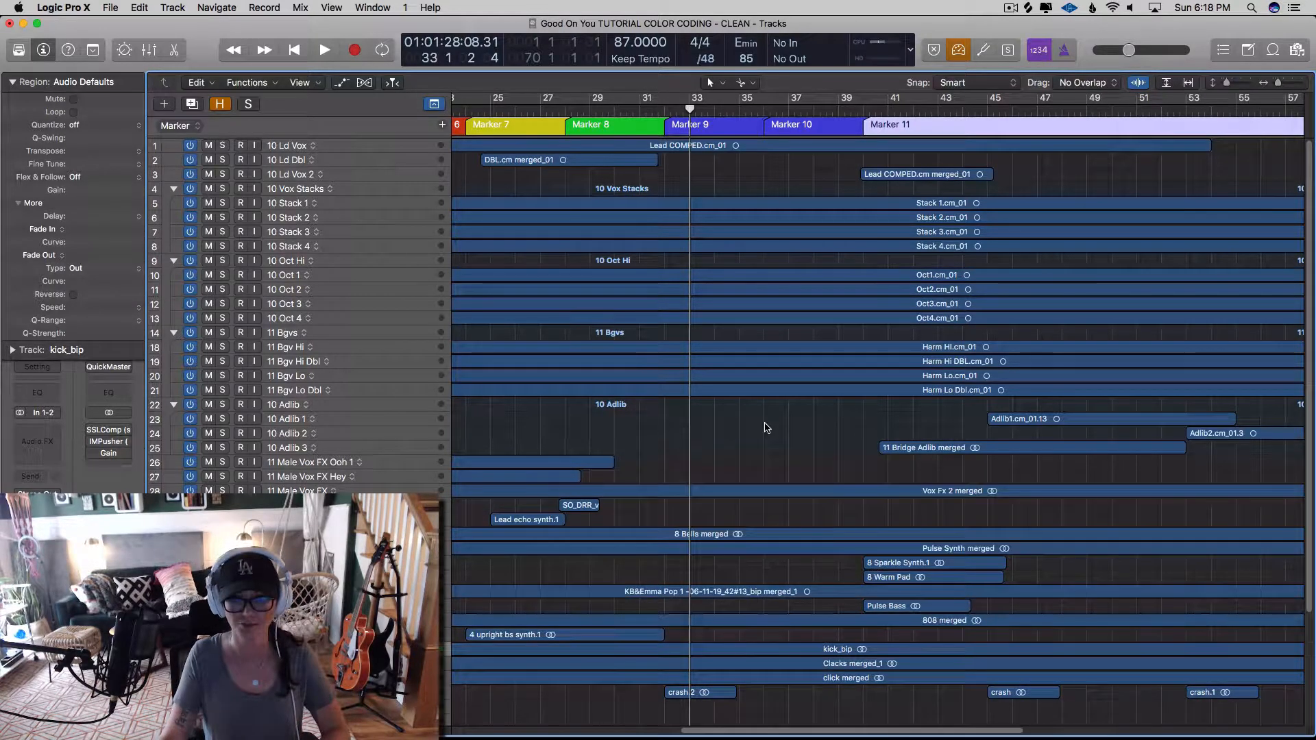
left_click(826, 120)
key("space")
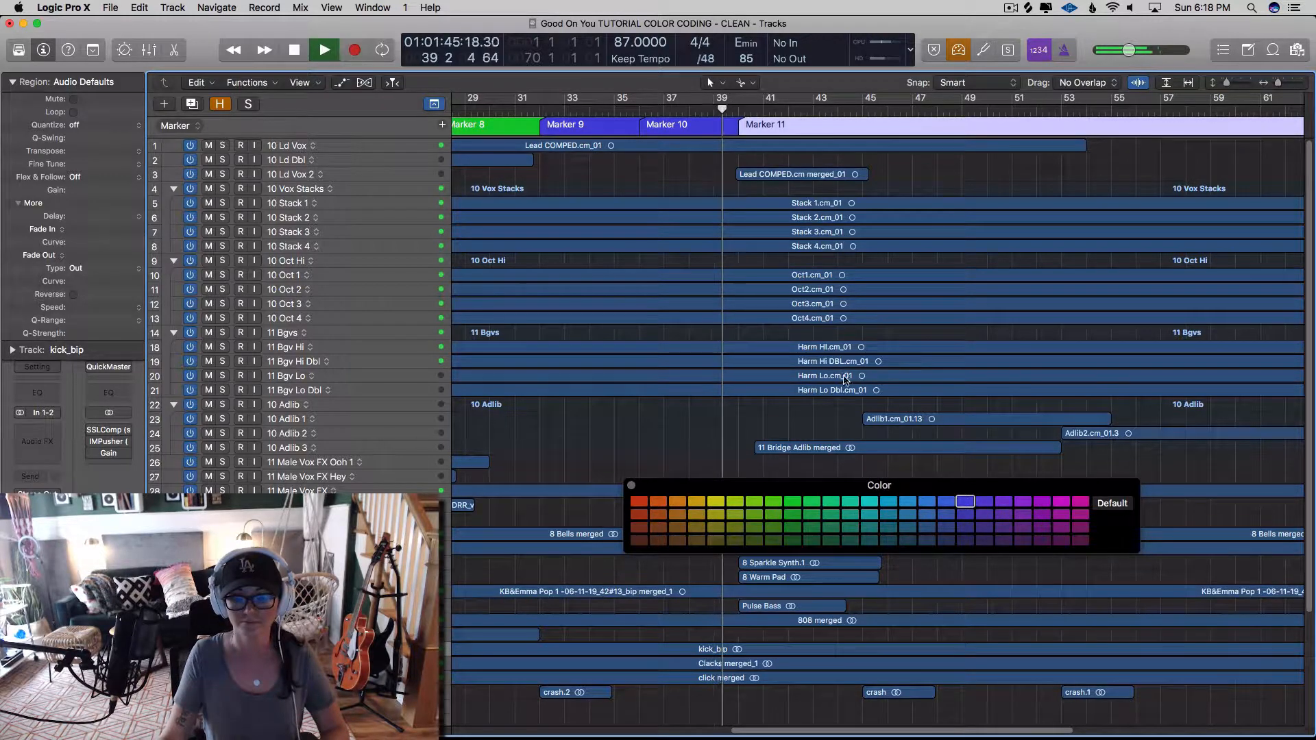
left_click(869, 504)
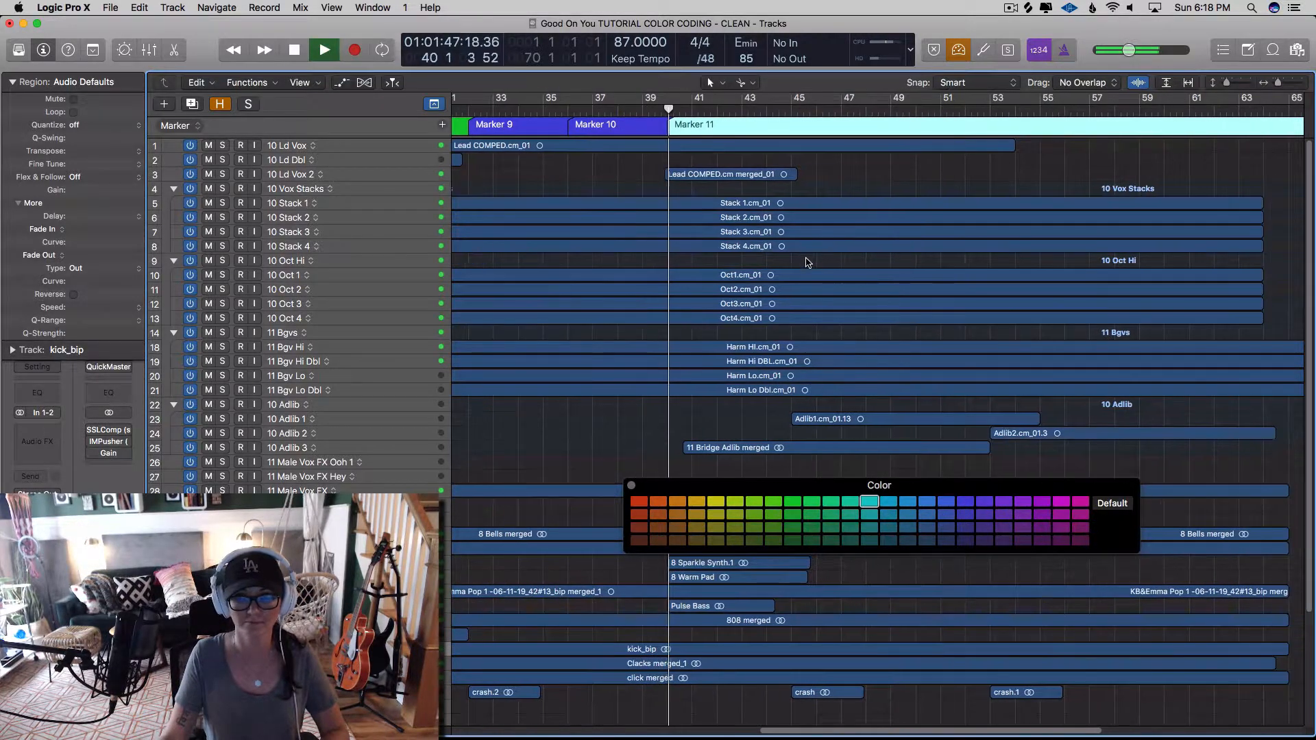
- Split the turquoise section at bars 44 and 45, and color the section from bar 45 blue-violet
left_click_drag(759, 126, 767, 124)
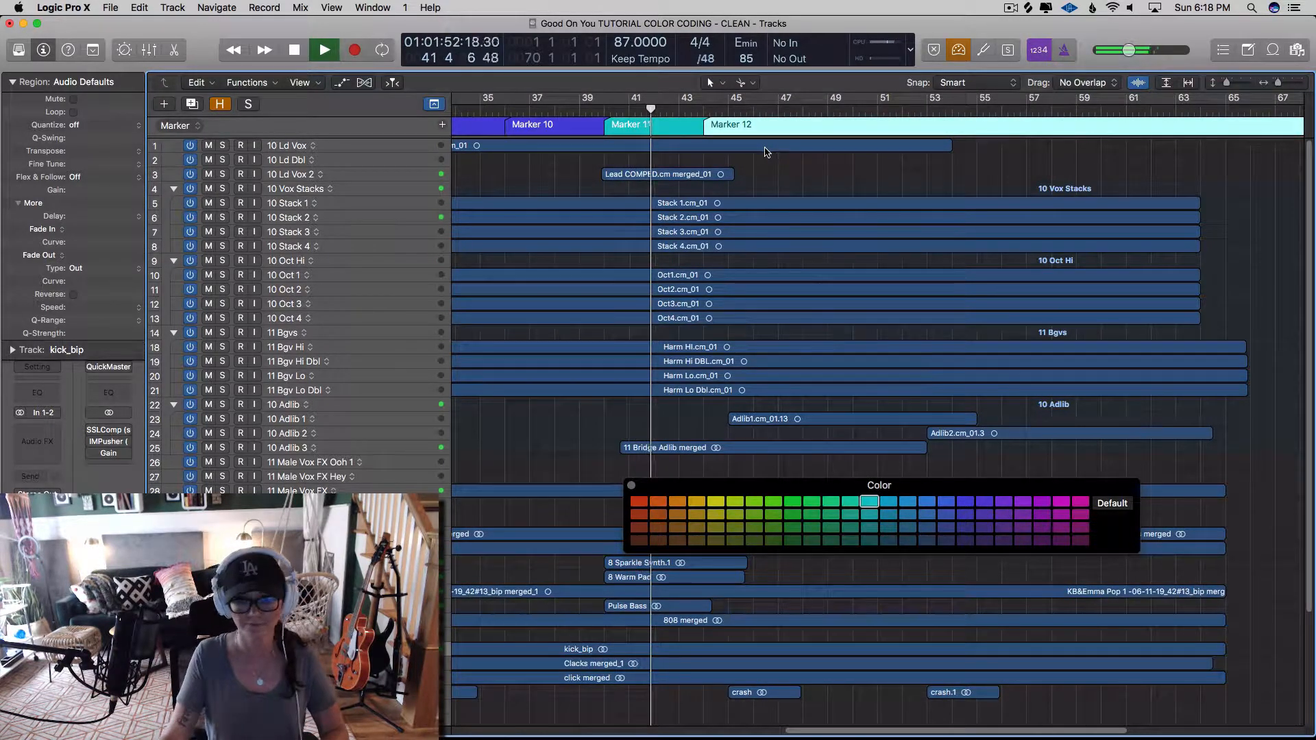
left_click(727, 124)
left_click(965, 501)
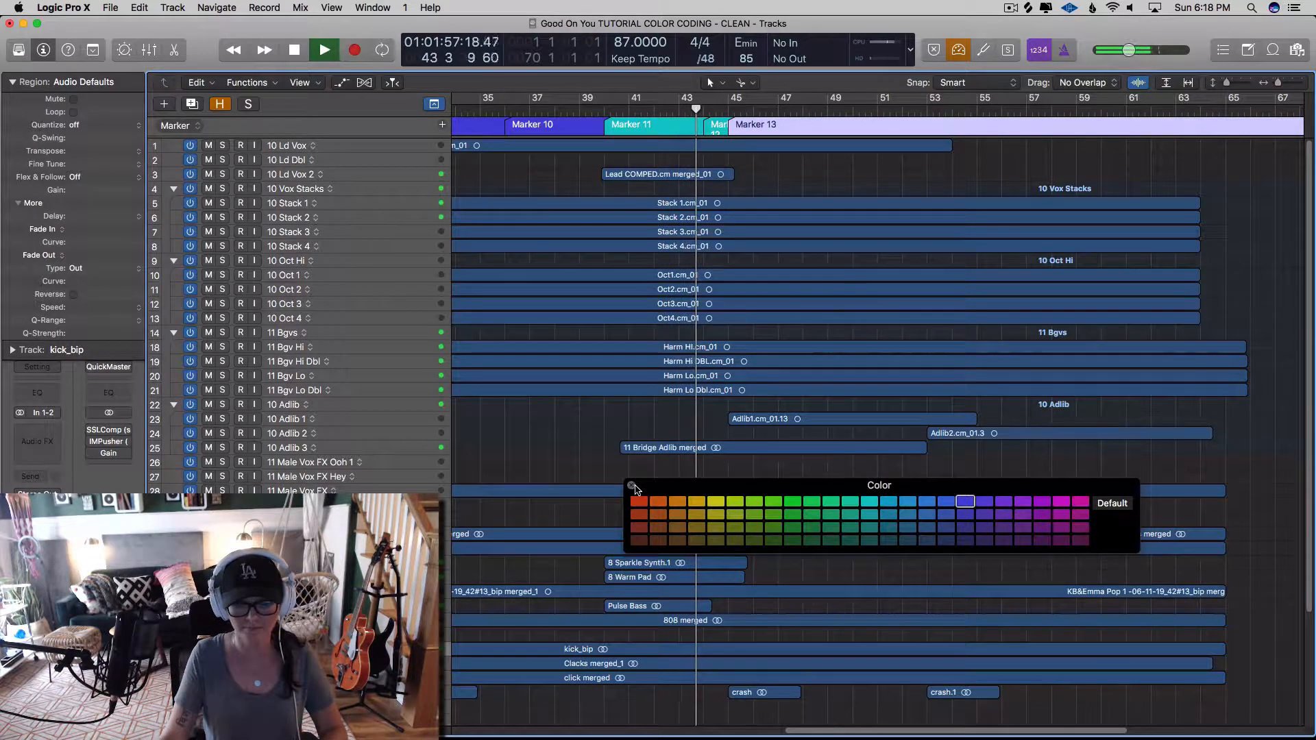
left_click(631, 486)
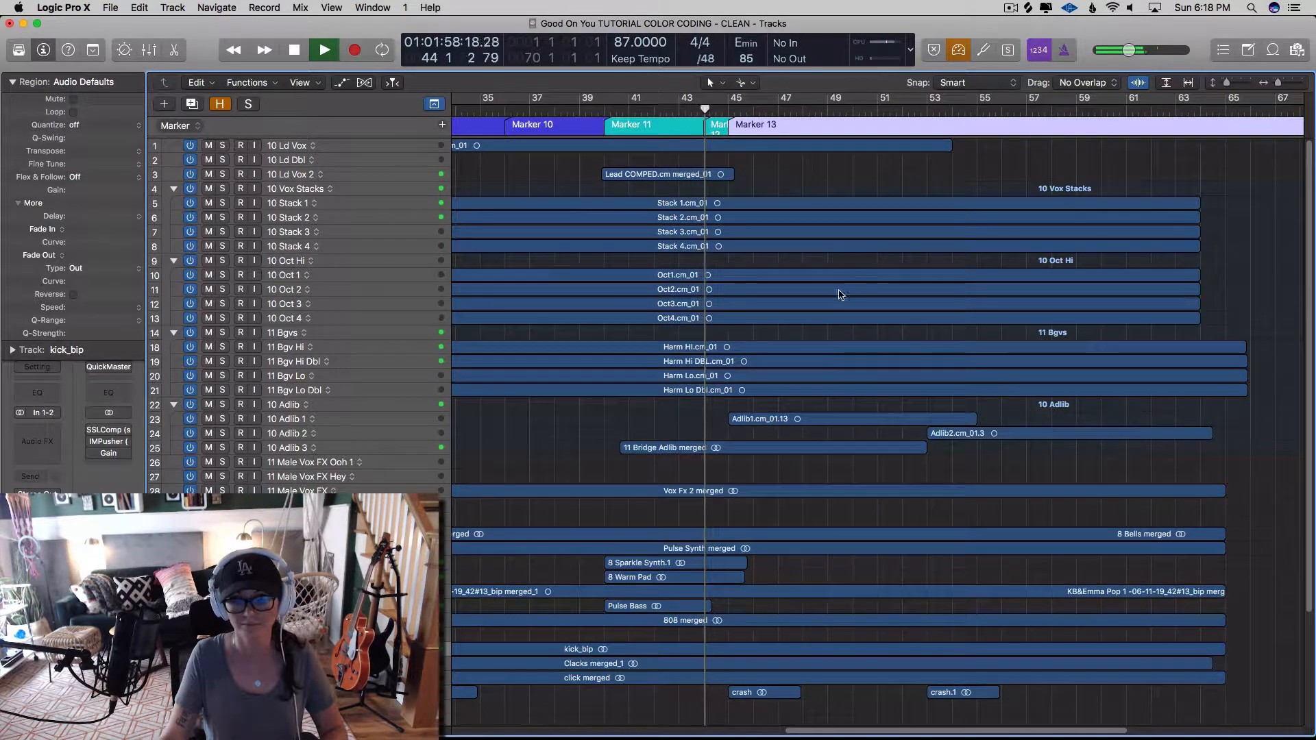
- Divide Marker 13 into four-bar sections with splits at bars 49, 53, 57 and 61
left_click(828, 125)
left_click(928, 125)
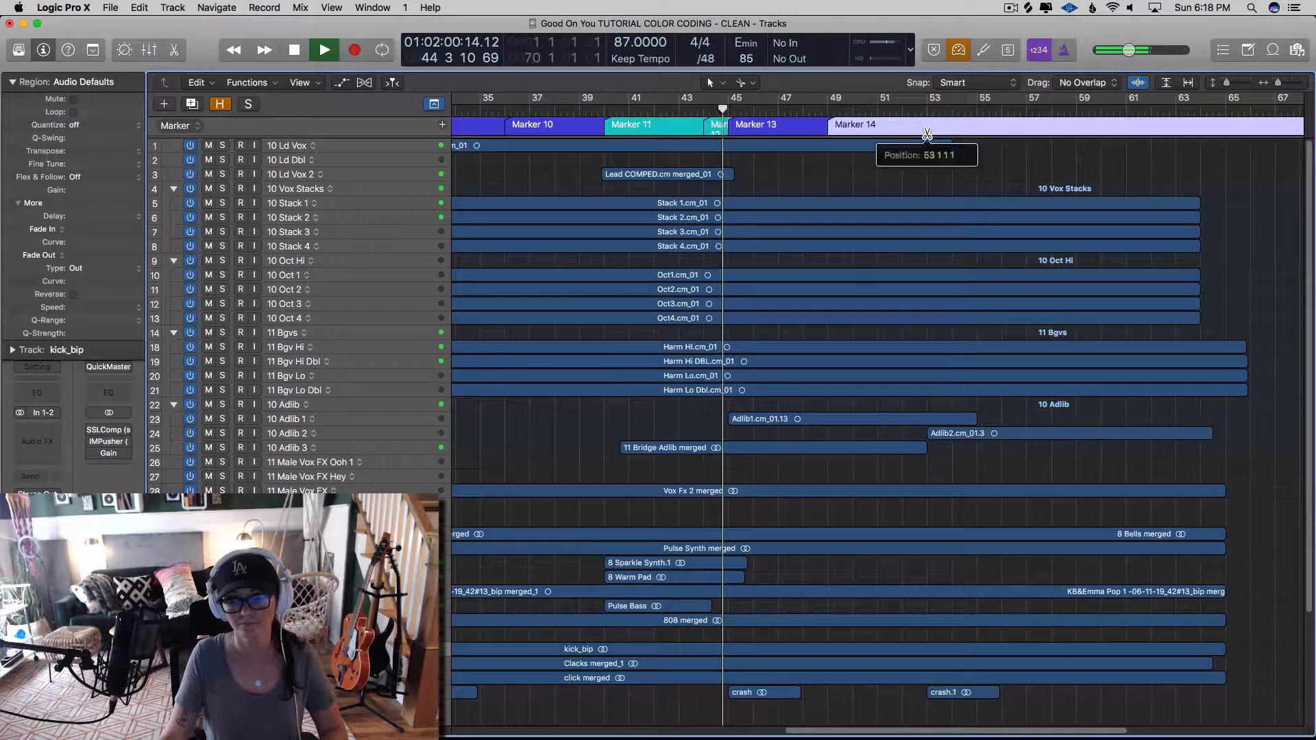
left_click(1027, 125)
left_click(1124, 127)
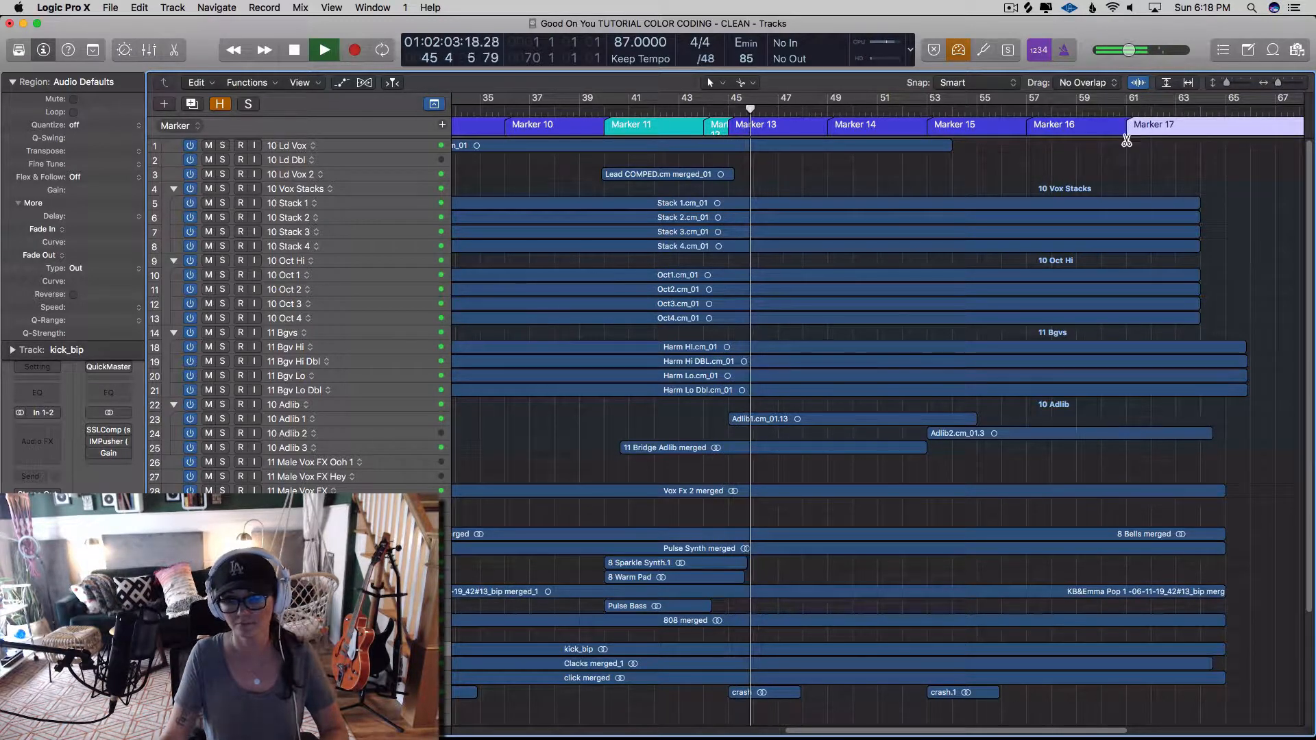
scroll(1097, 182, "right", 3)
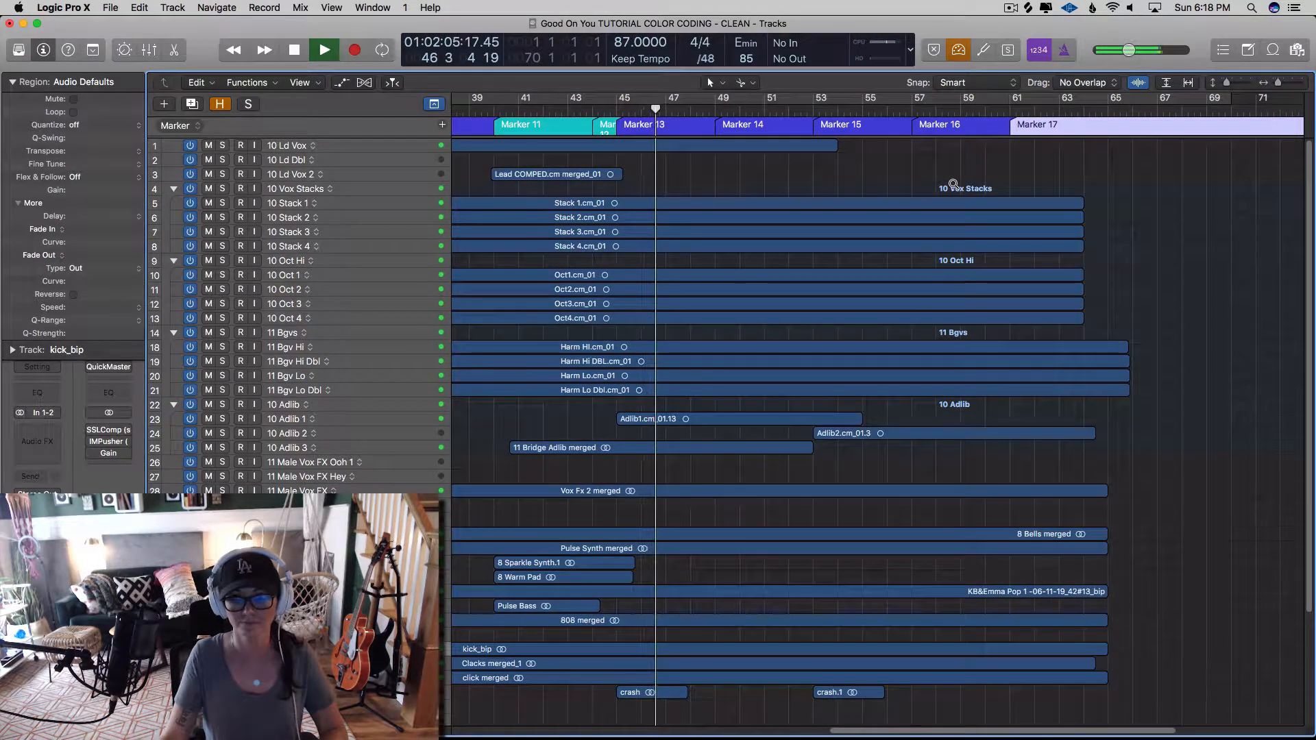
- Color Marker 15 and Marker 16 together in a darker shade of blue-violet
left_click(952, 185, "ctrl+alt")
left_click(953, 184, "ctrl+alt")
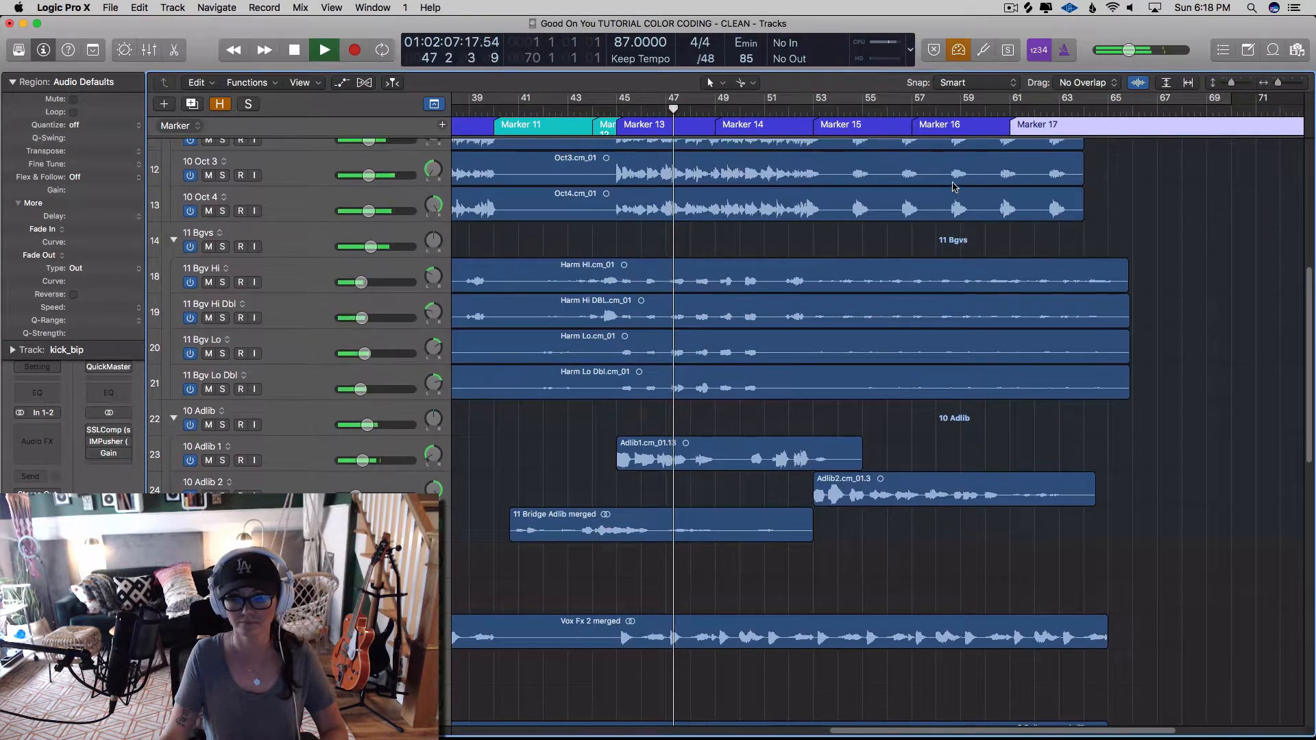
scroll(932, 210, "up", 5)
left_click(857, 125)
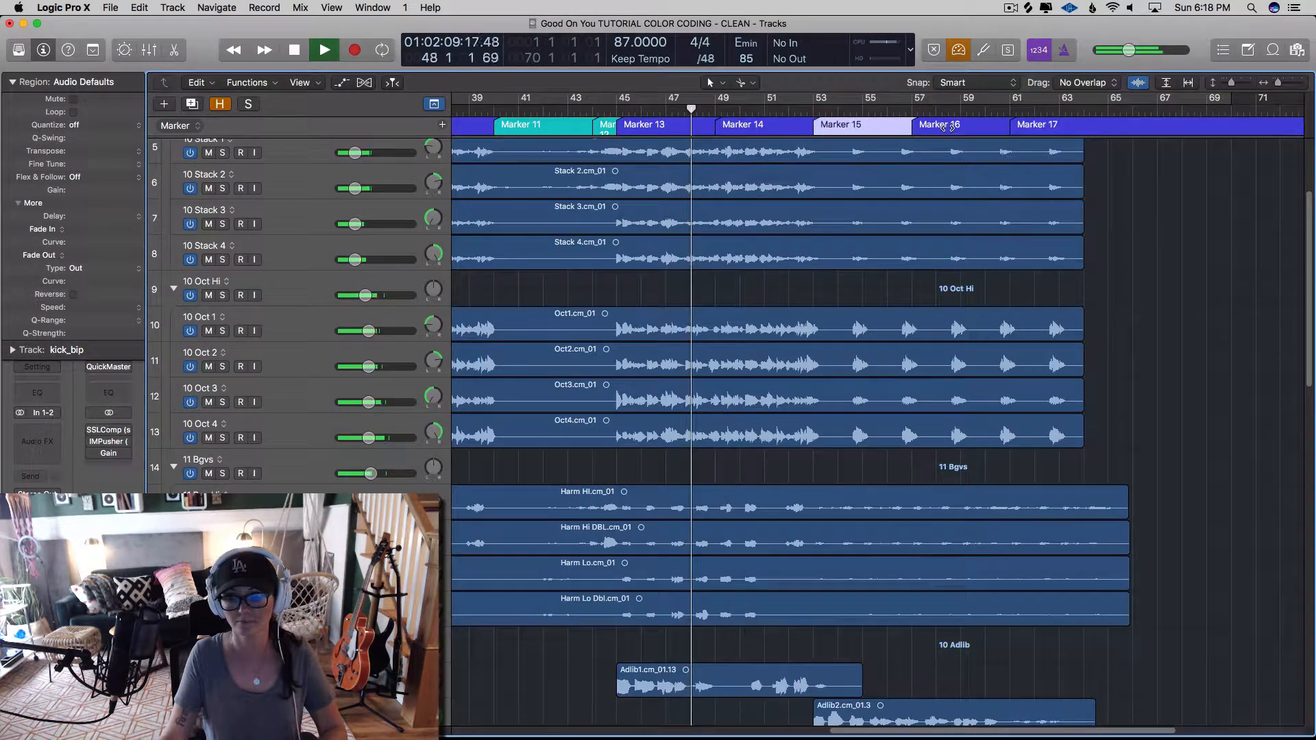
left_click(944, 125, "shift")
key("alt+c")
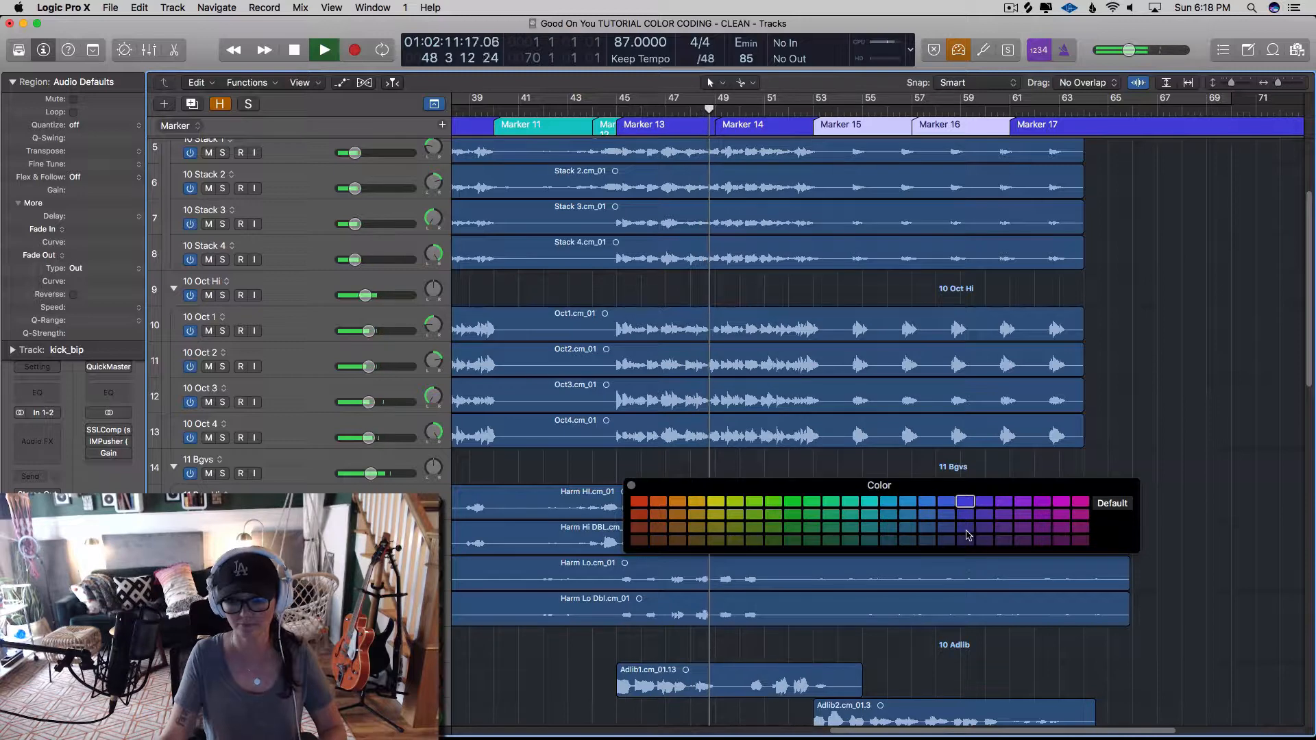
left_click(632, 486)
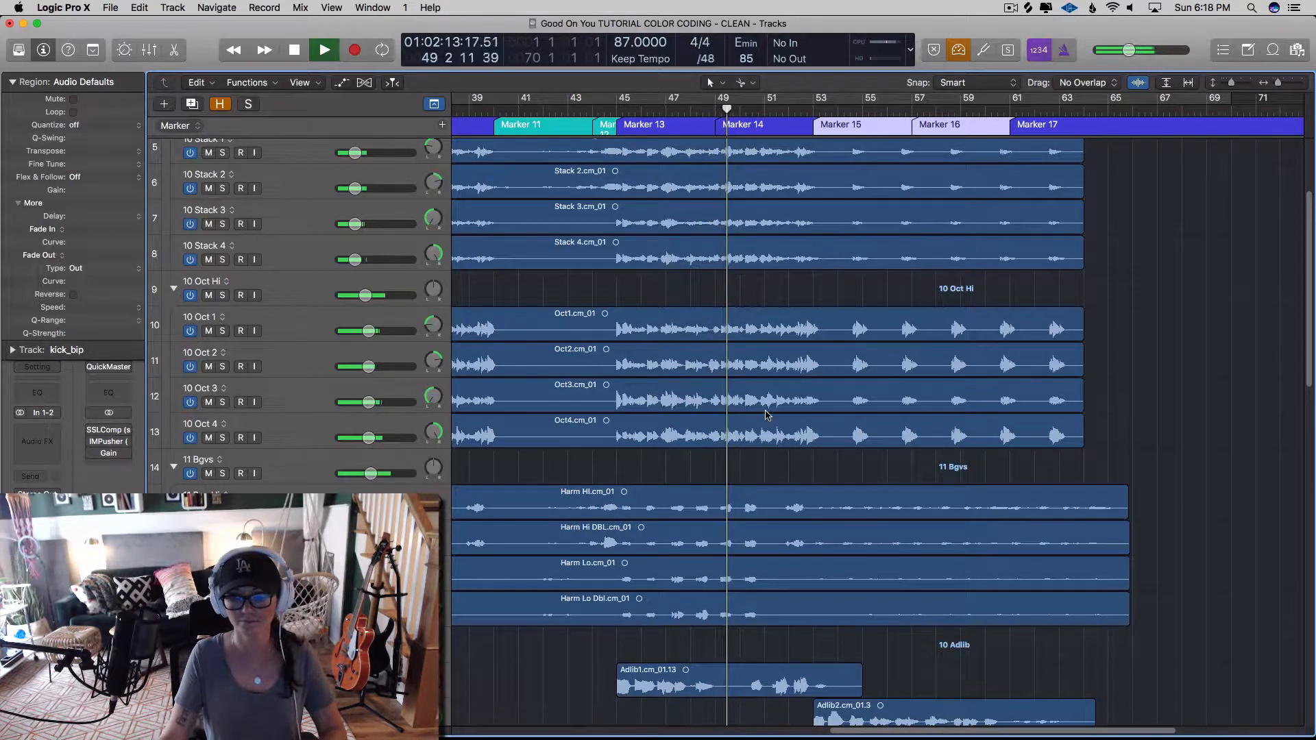
left_click(1136, 353)
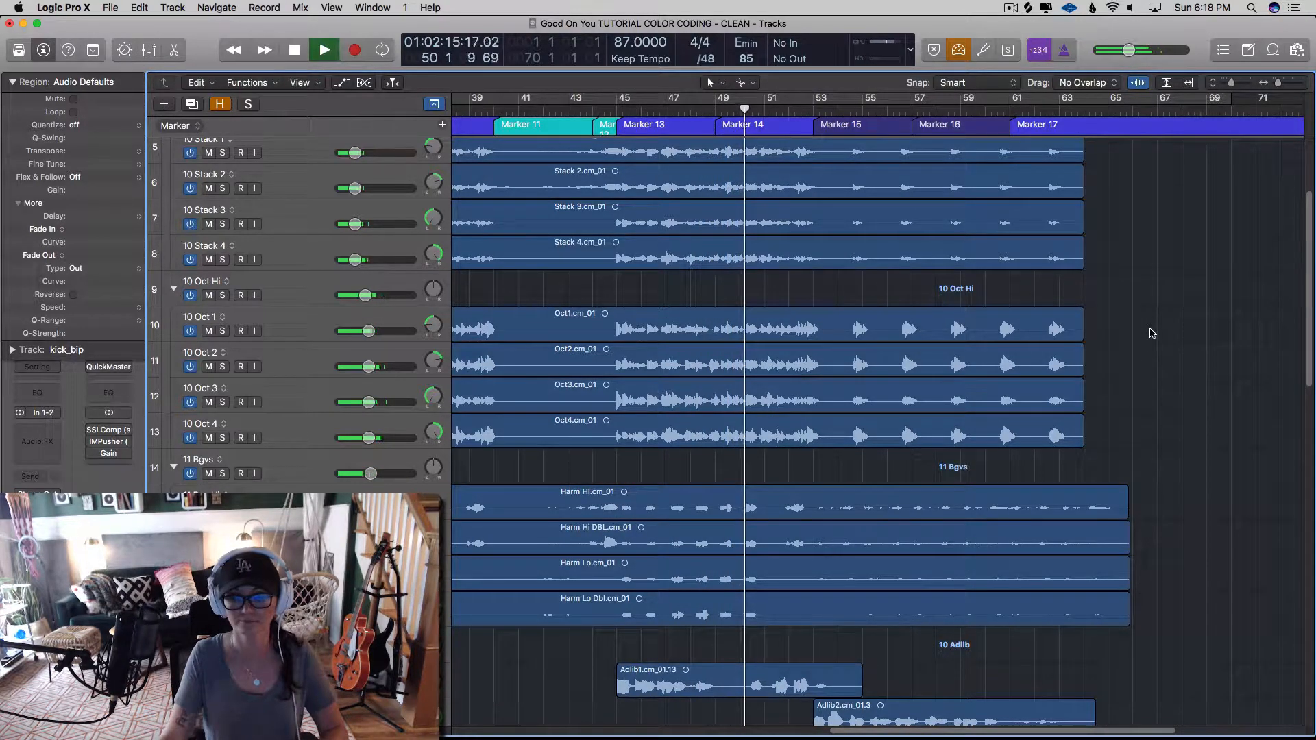
- Stop playback after listening into Marker 15 and rename that marker "post"
scroll(1152, 334, "down", 4)
key("super+Left")
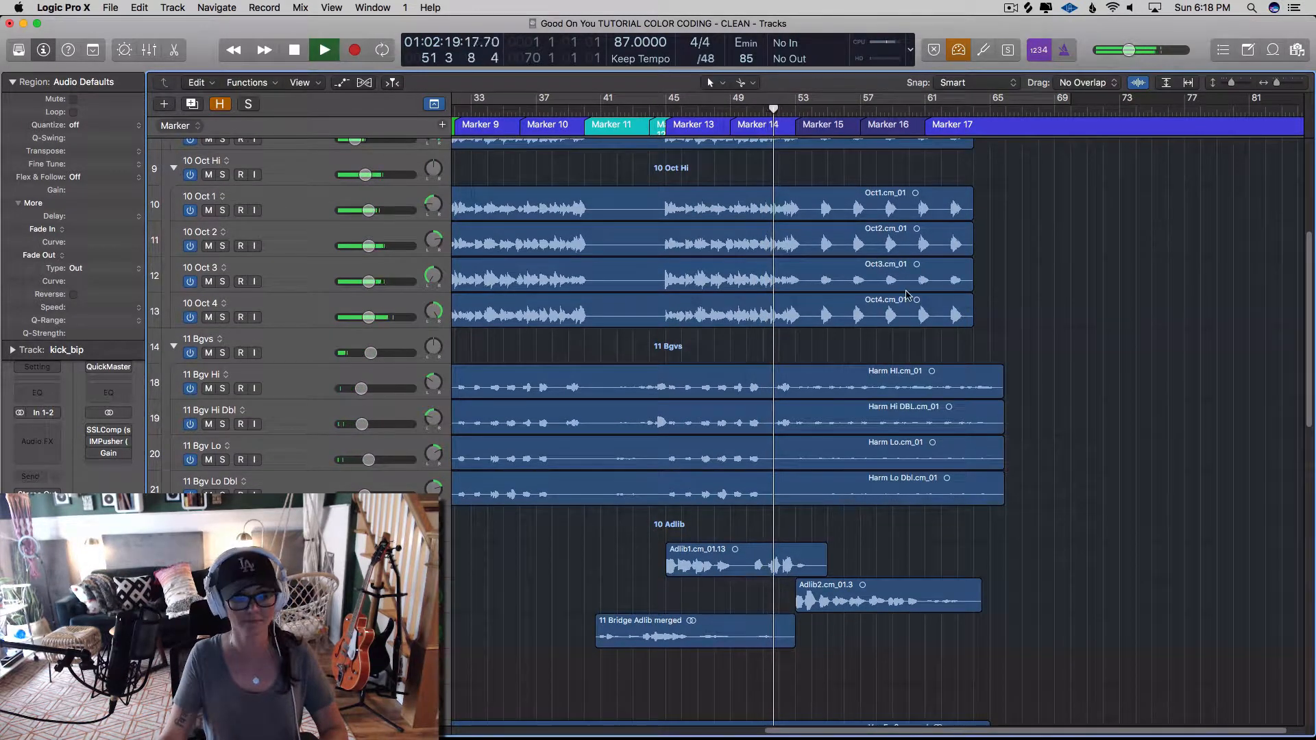
key("super+Up")
scroll(908, 295, "up", 2)
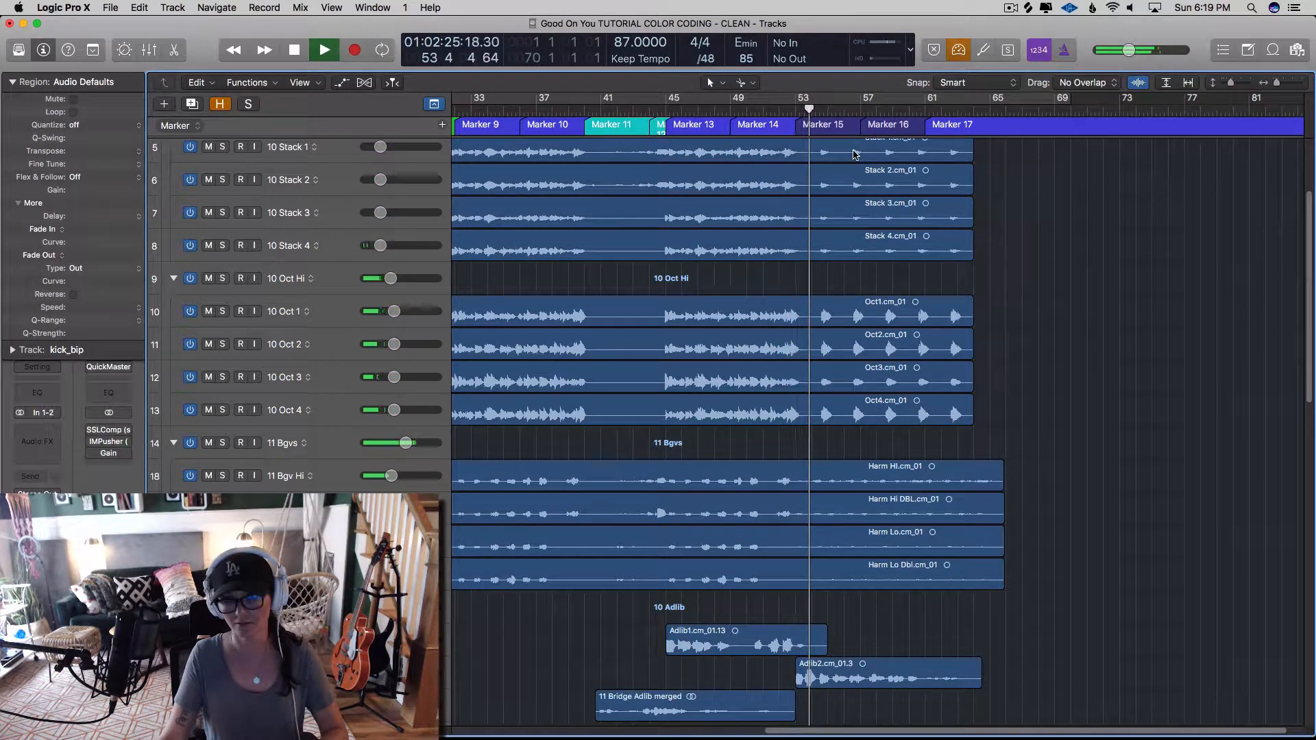
key("space")
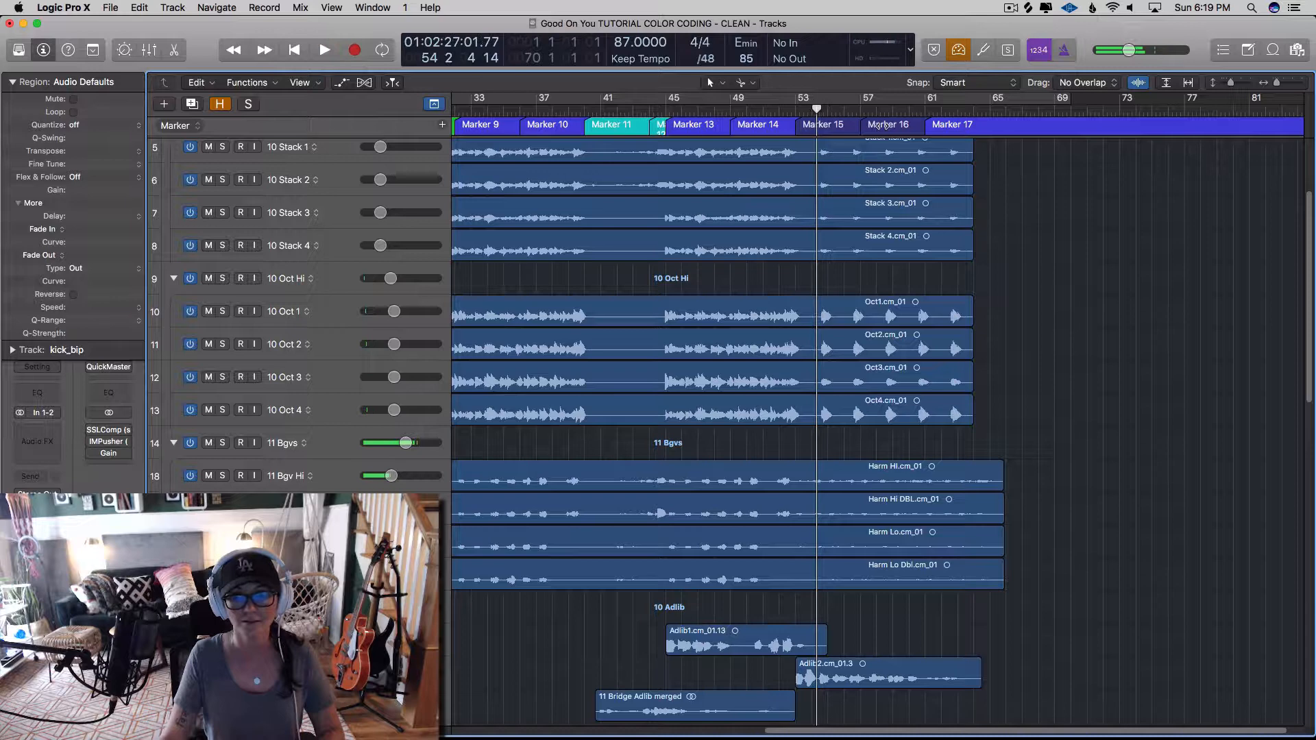
double_click(822, 124)
type("post")
key("Return")
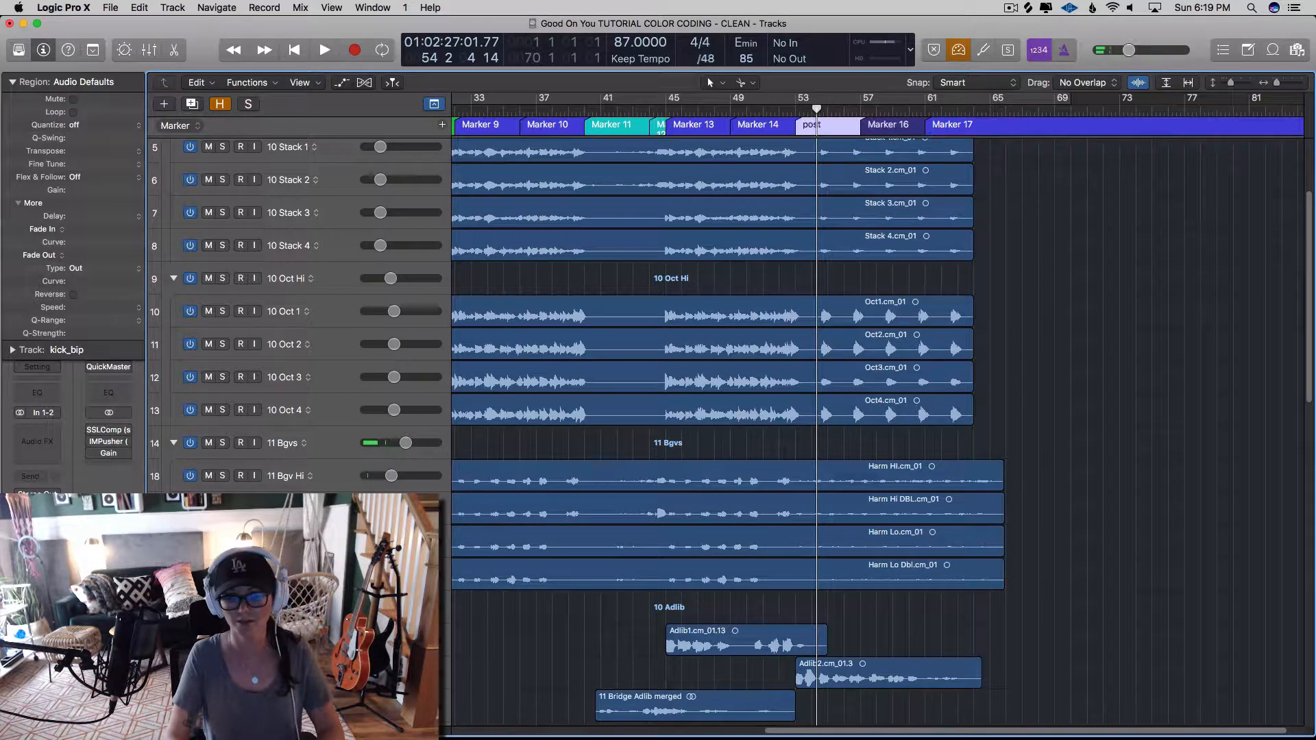
- Review the color-coded marker sections and their tracks across the whole song, back to bar 1
scroll(903, 126, "left", 2)
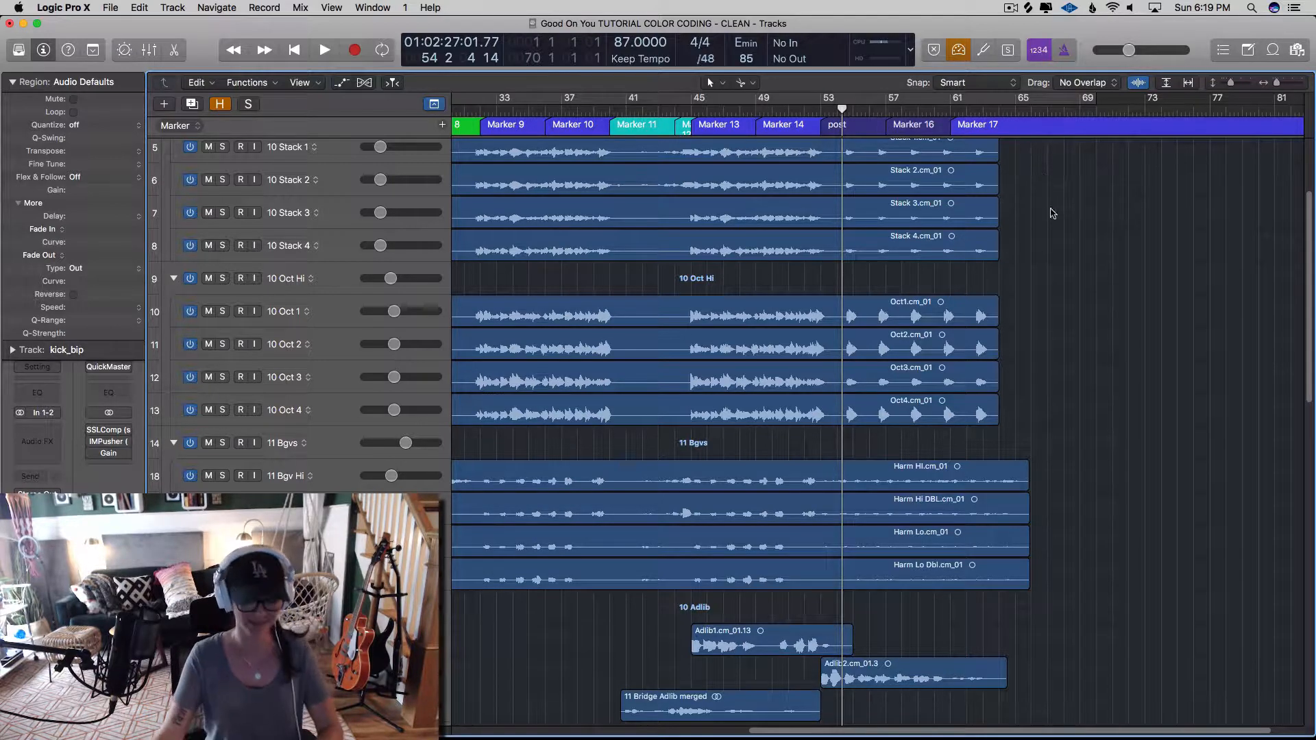
scroll(1056, 219, "left", 3)
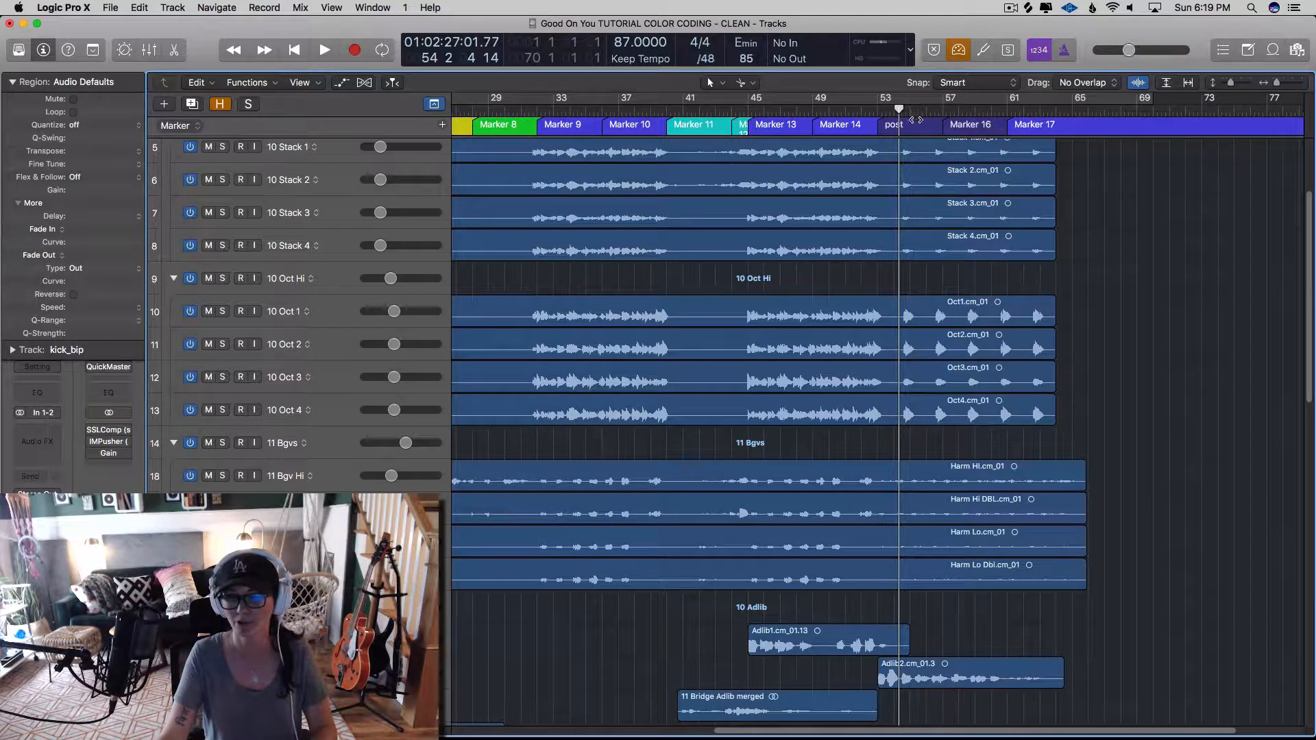
scroll(966, 124, "left", 4)
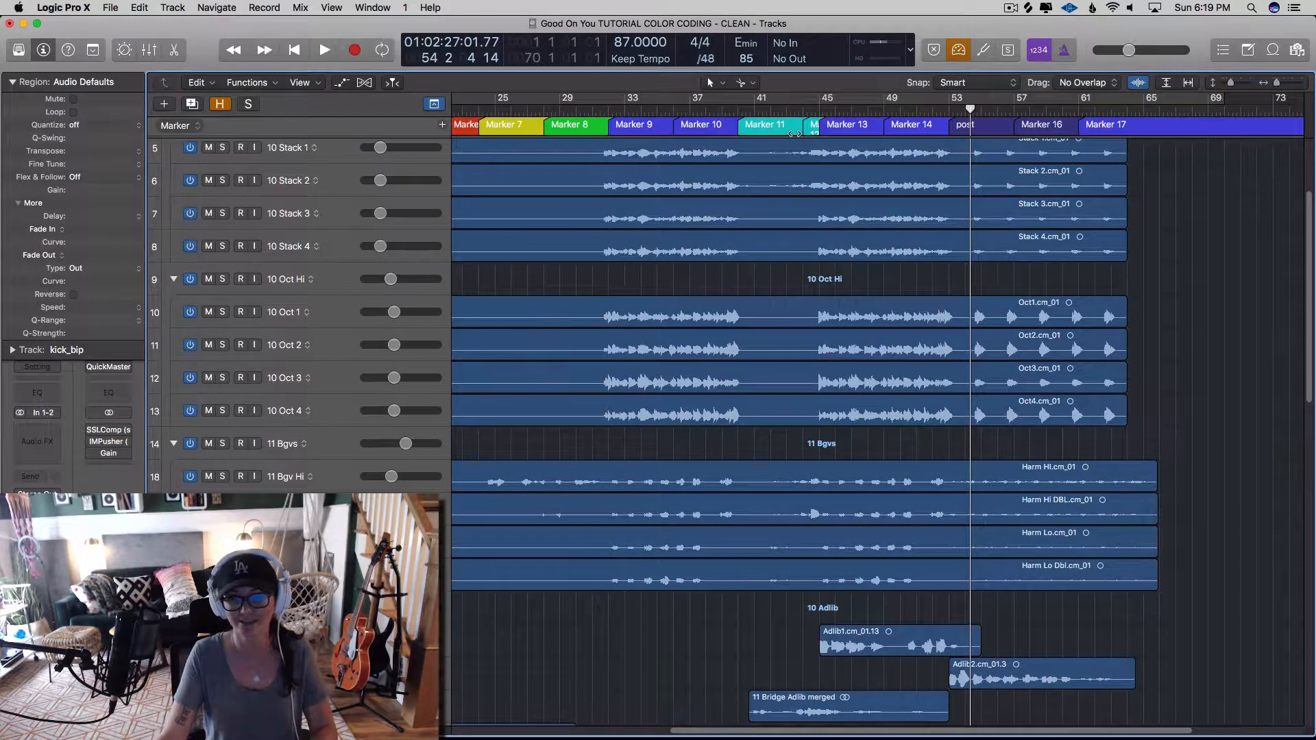
scroll(754, 125, "left", 11)
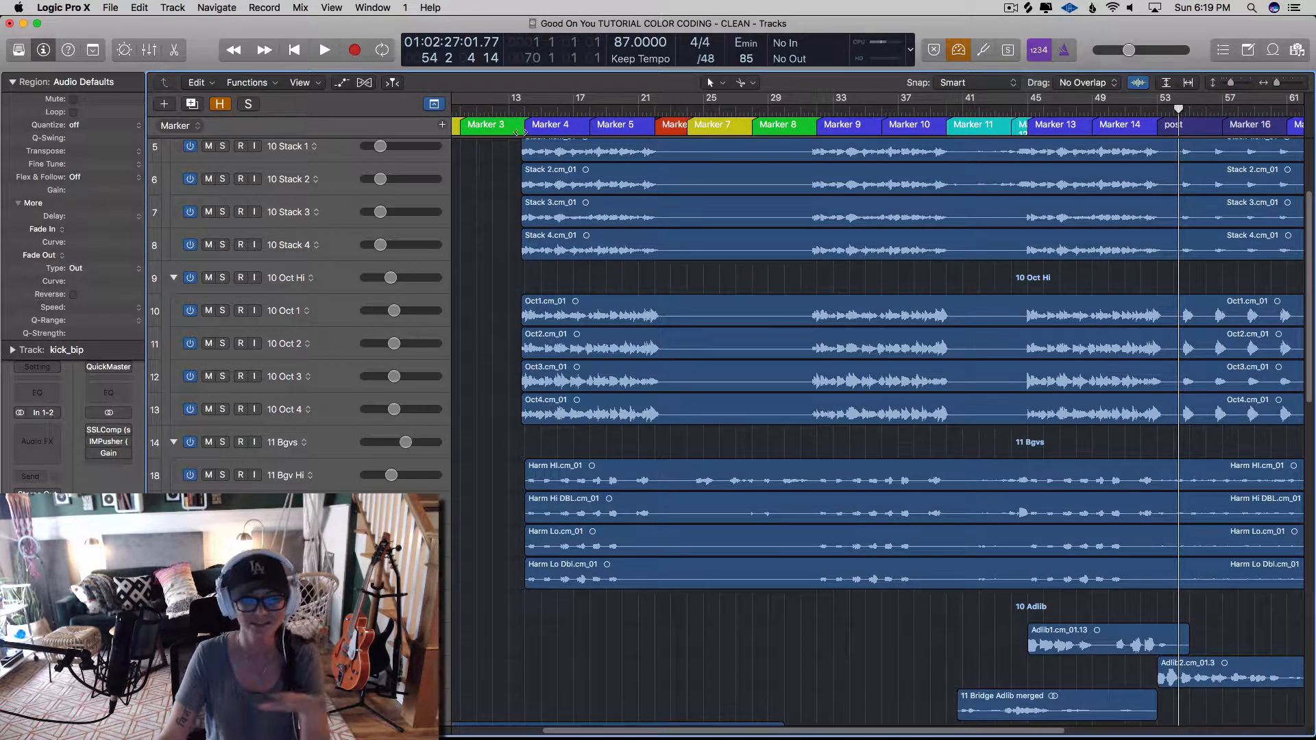
scroll(638, 165, "up", 5)
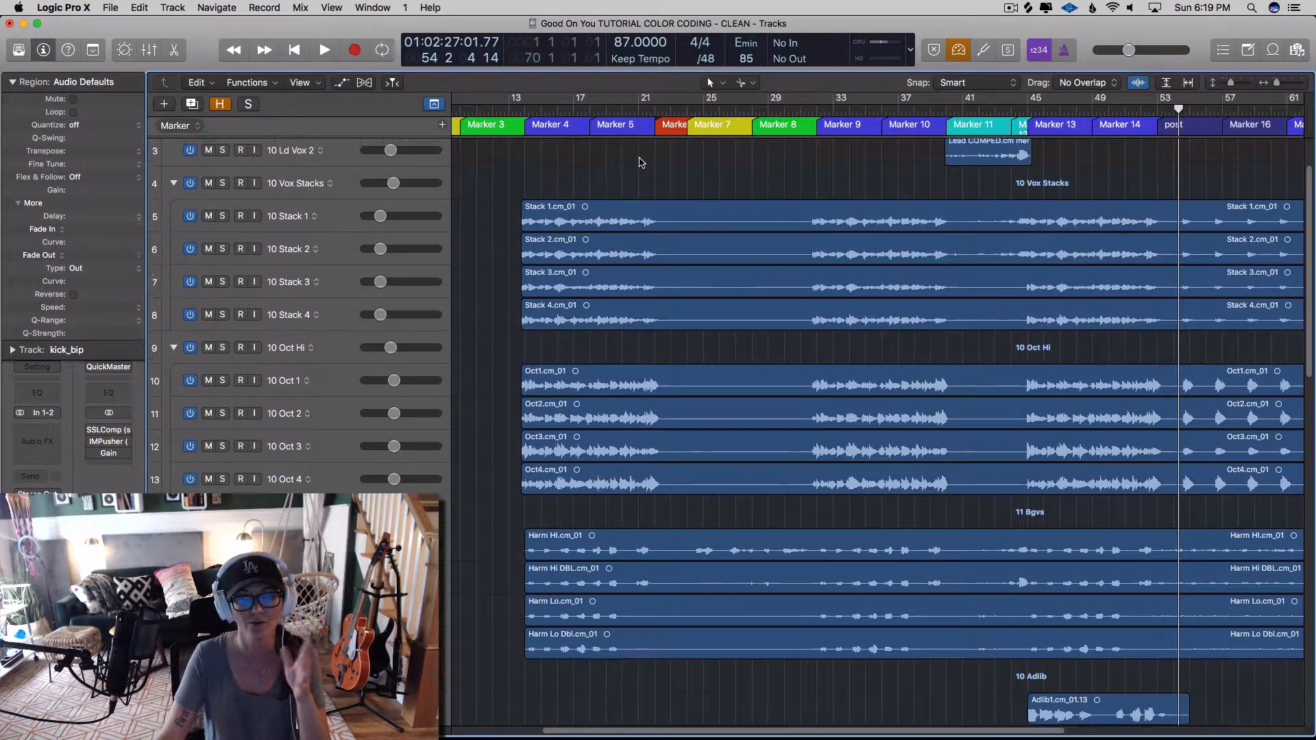
scroll(643, 170, "down", 5)
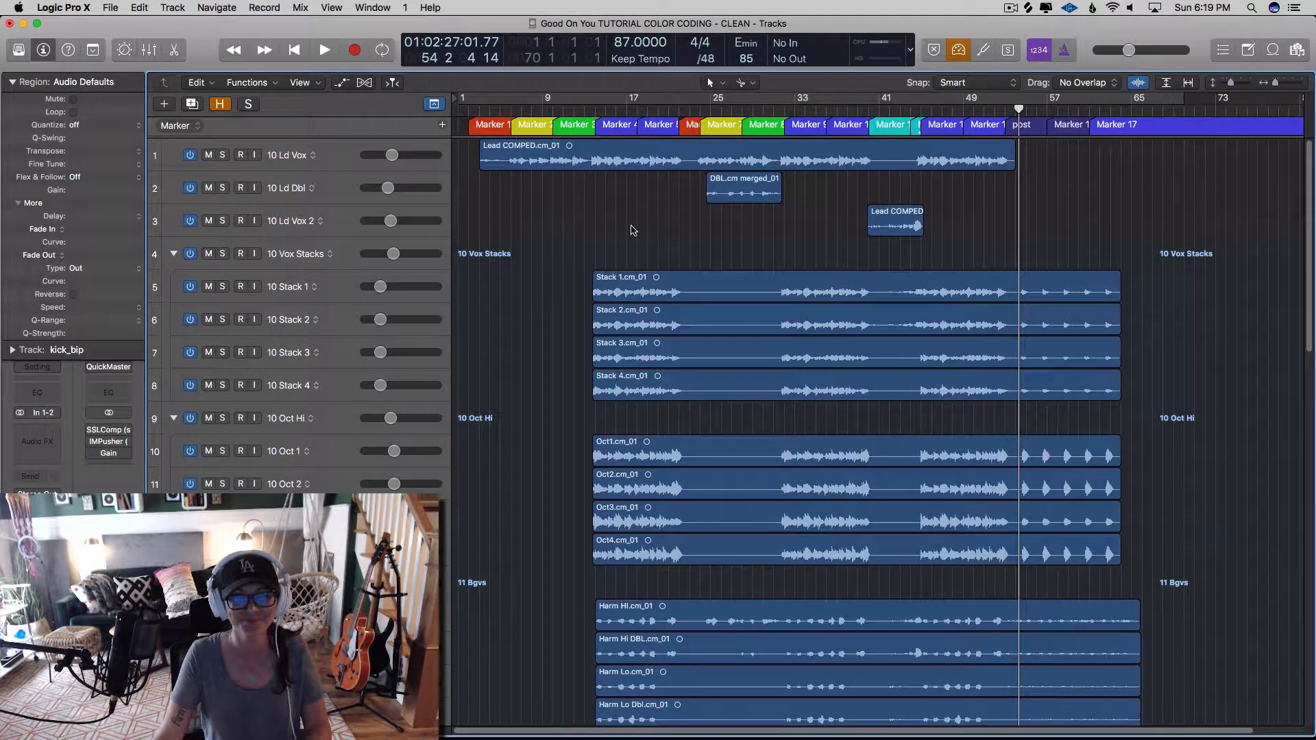
scroll(644, 199, "down", 2)
scroll(644, 199, "down", 1)
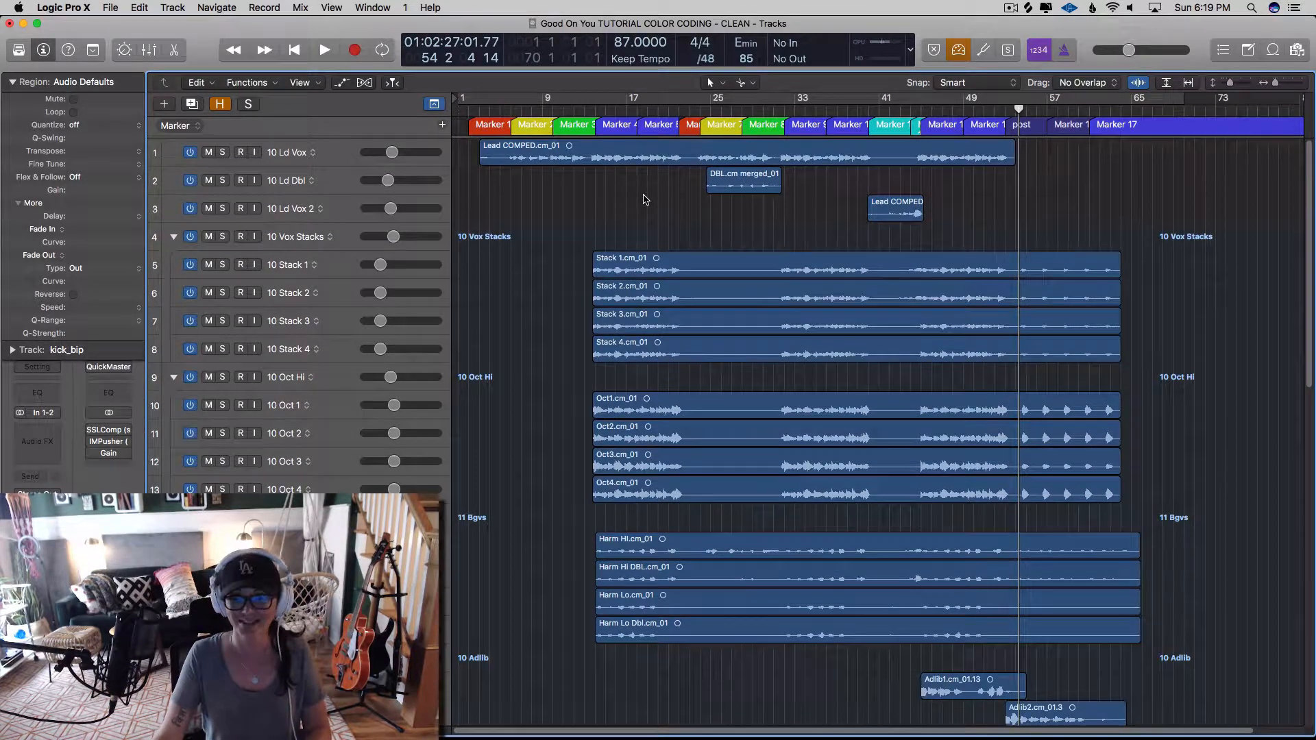
scroll(681, 197, "down", 1)
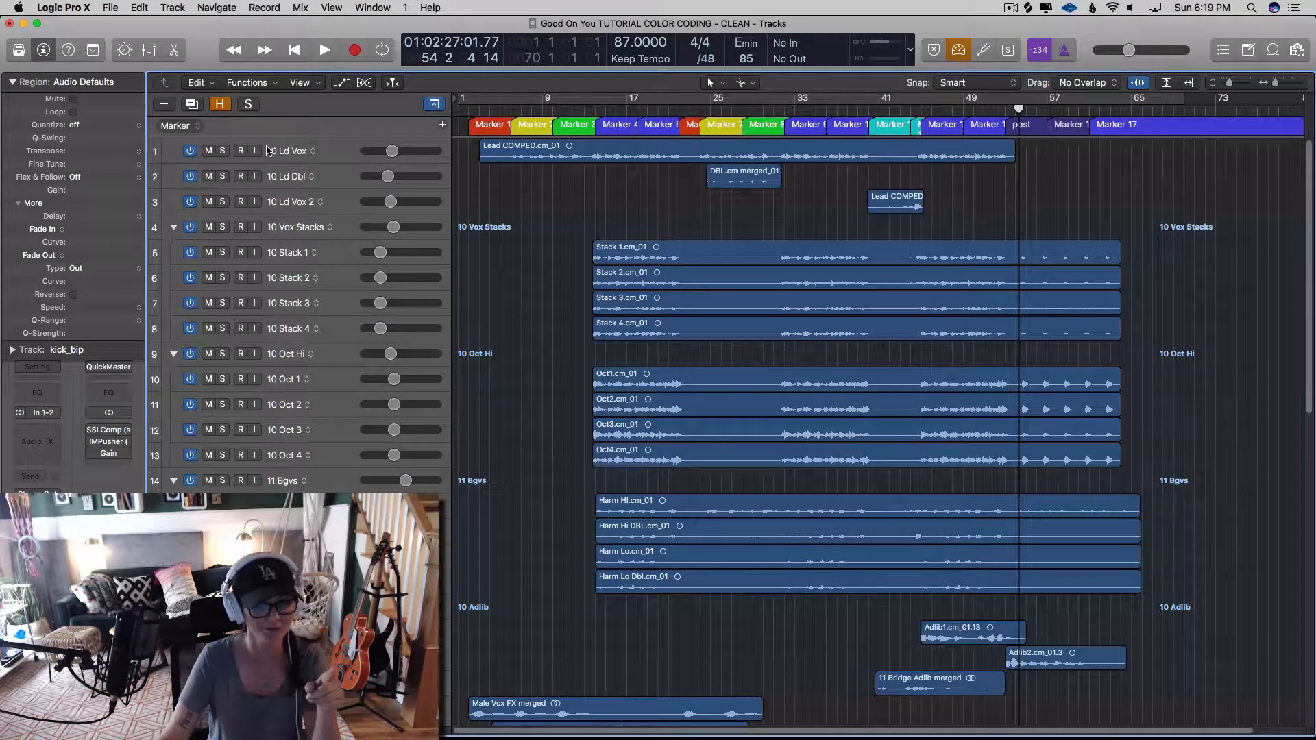
- Color the regions on the lead vocal, Vox Stacks and Oct Hi tracks (1 to 13) bright magenta
scroll(277, 266, "down", 3)
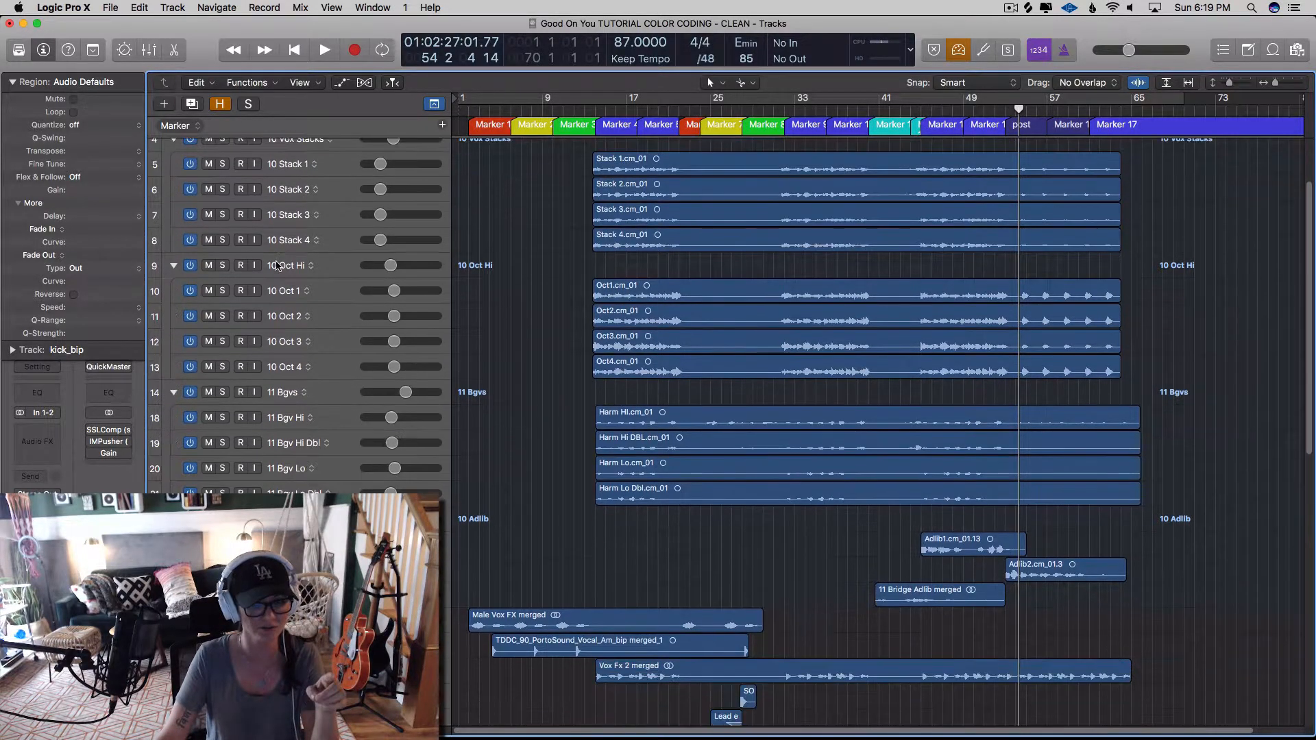
scroll(277, 266, "down", 12)
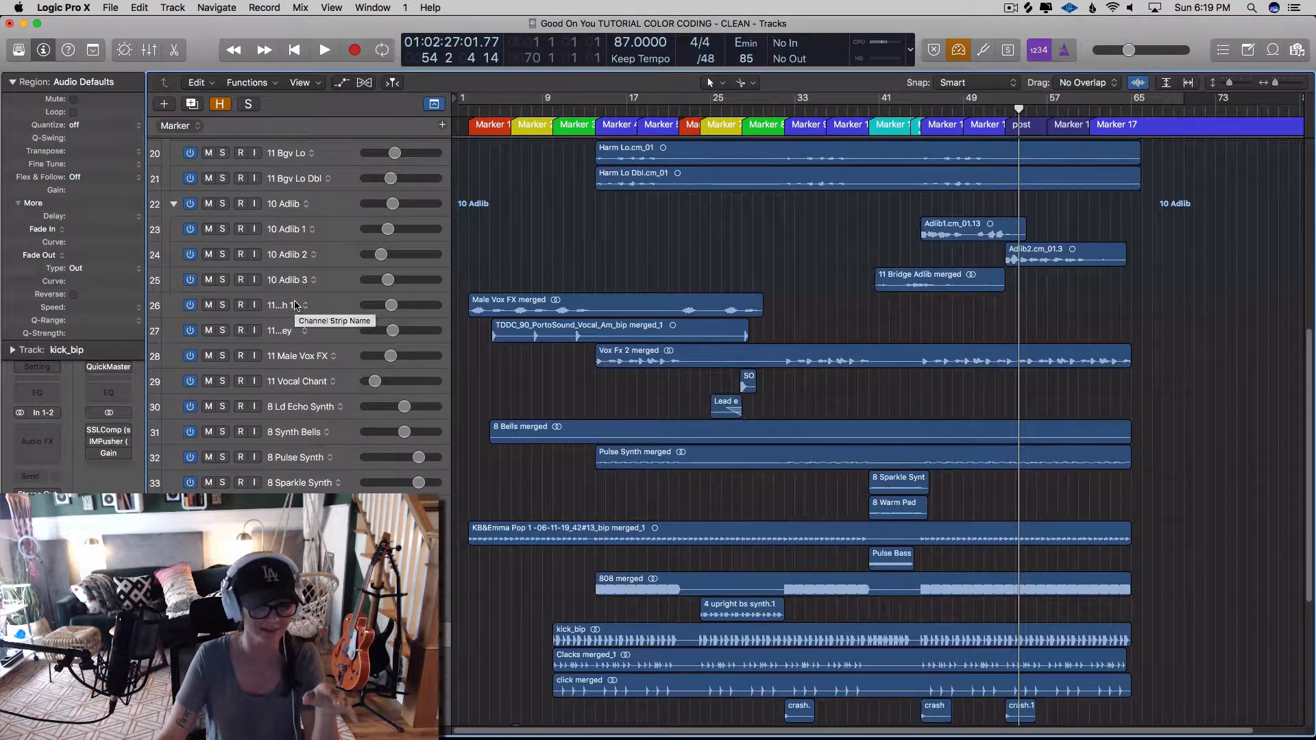
scroll(296, 306, "up", 15)
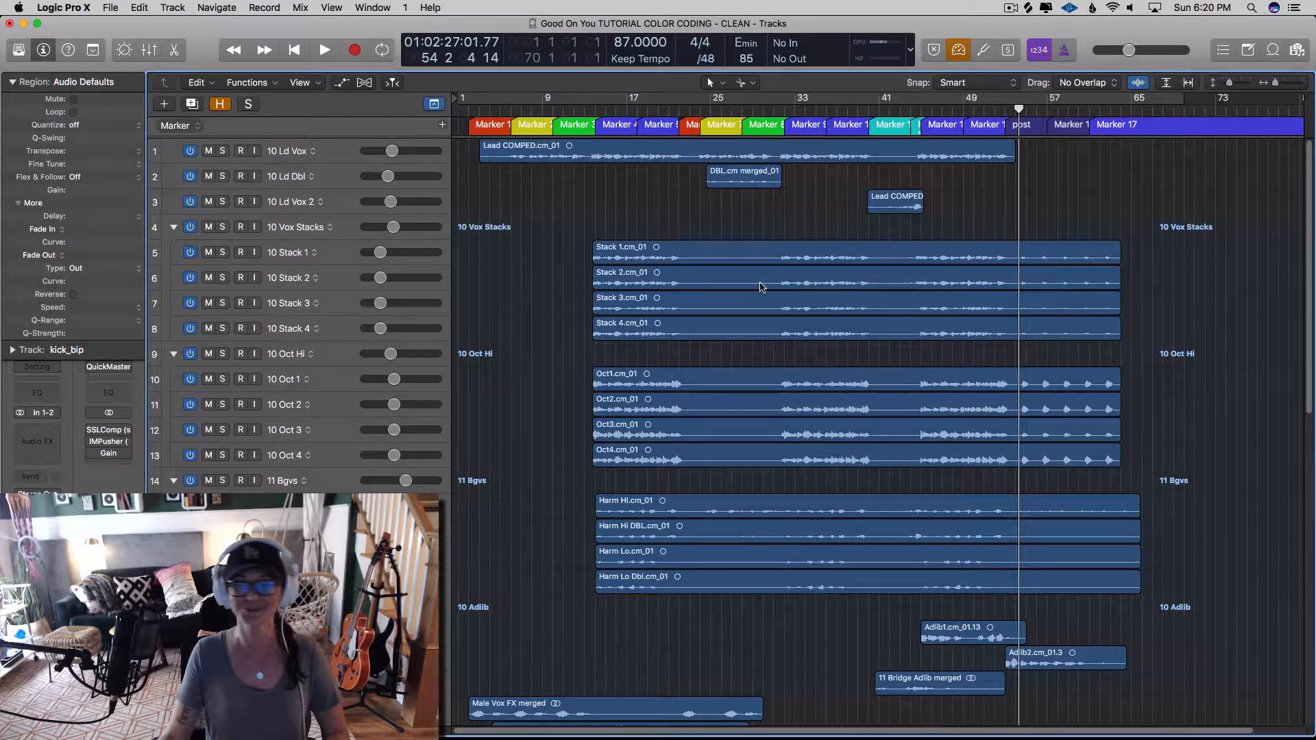
key("ctrl+alt+Up")
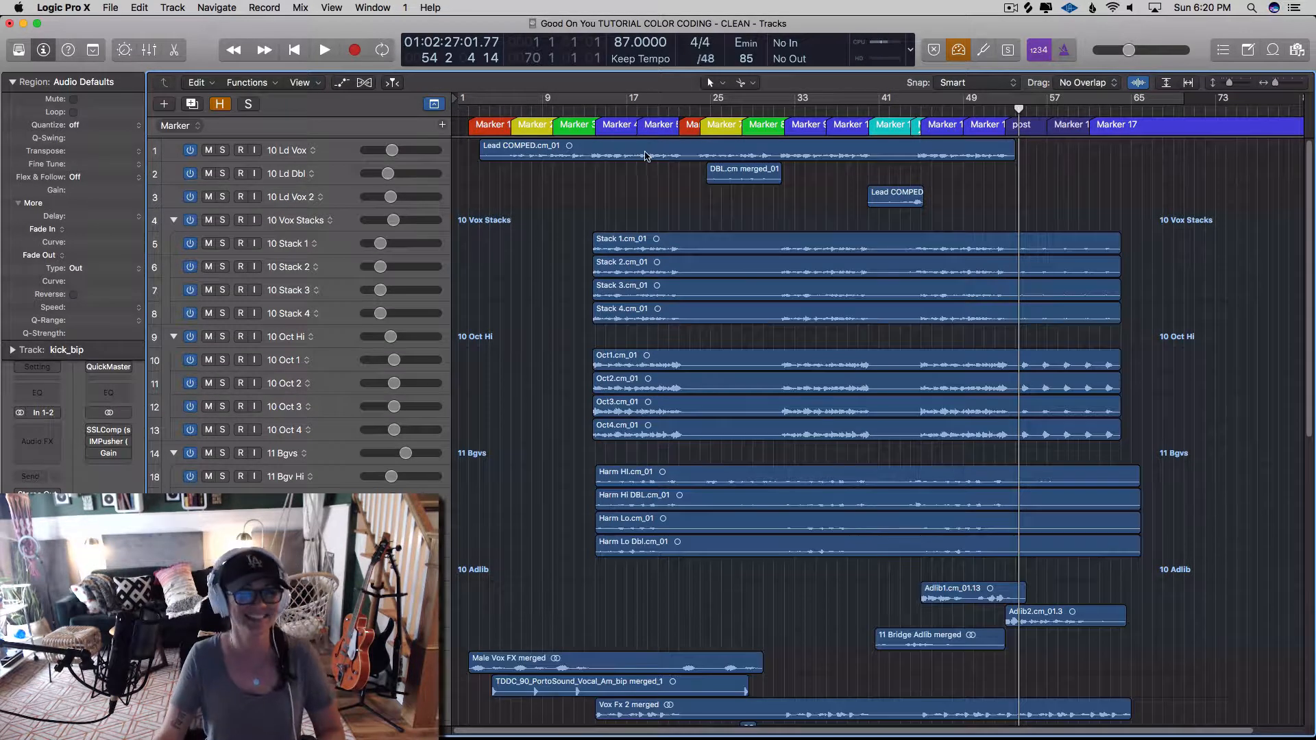
left_click(346, 154)
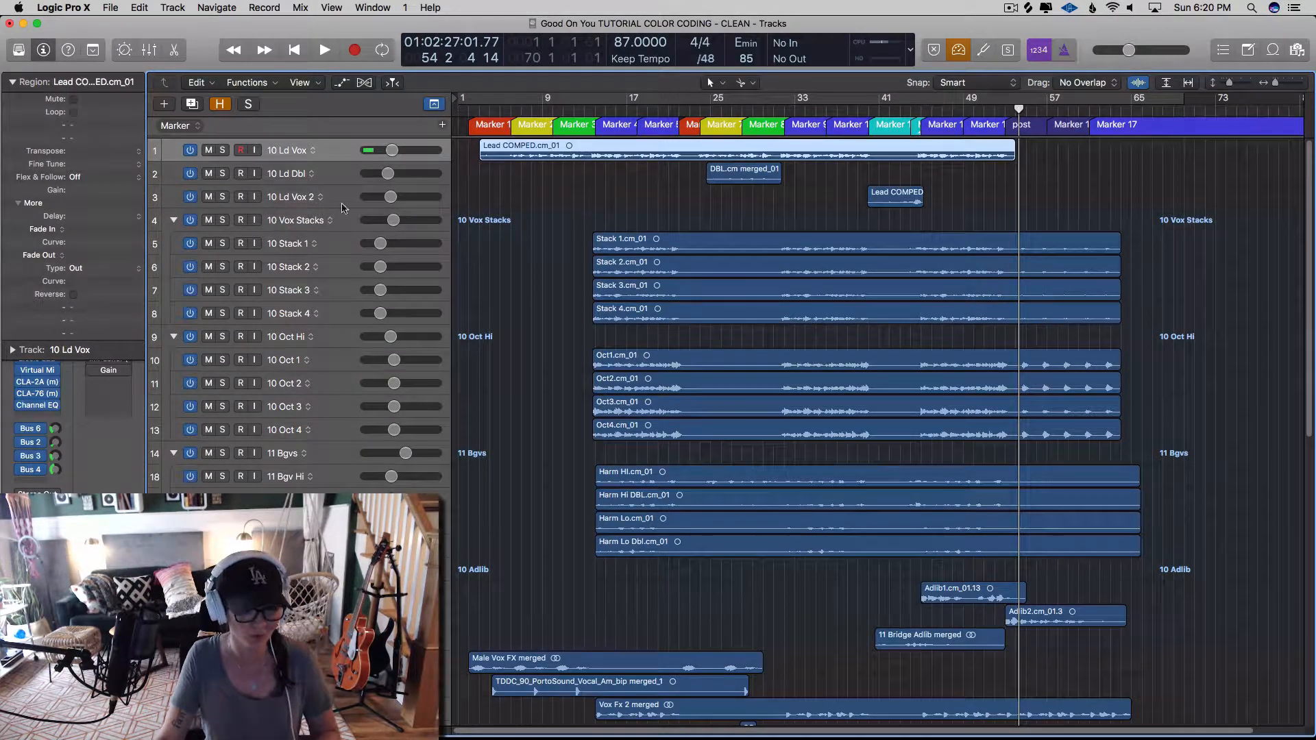
left_click(334, 435, "shift")
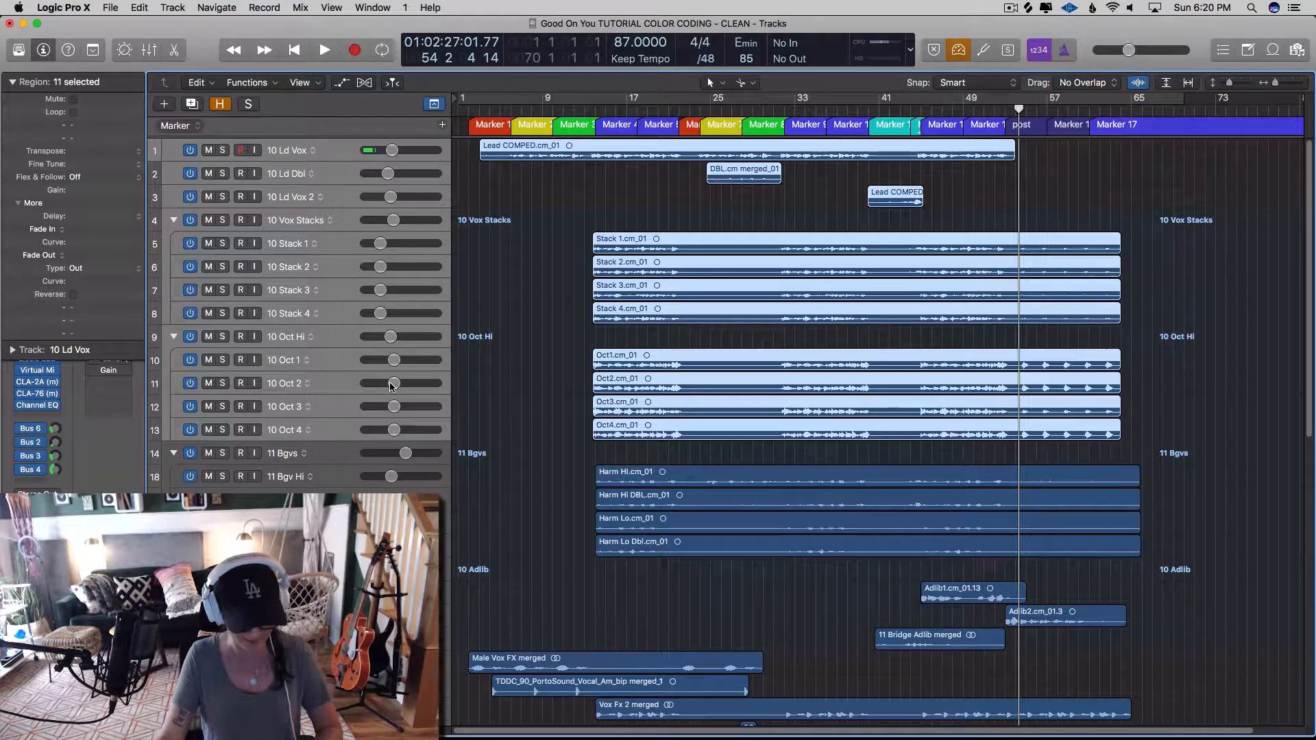
key("alt+c")
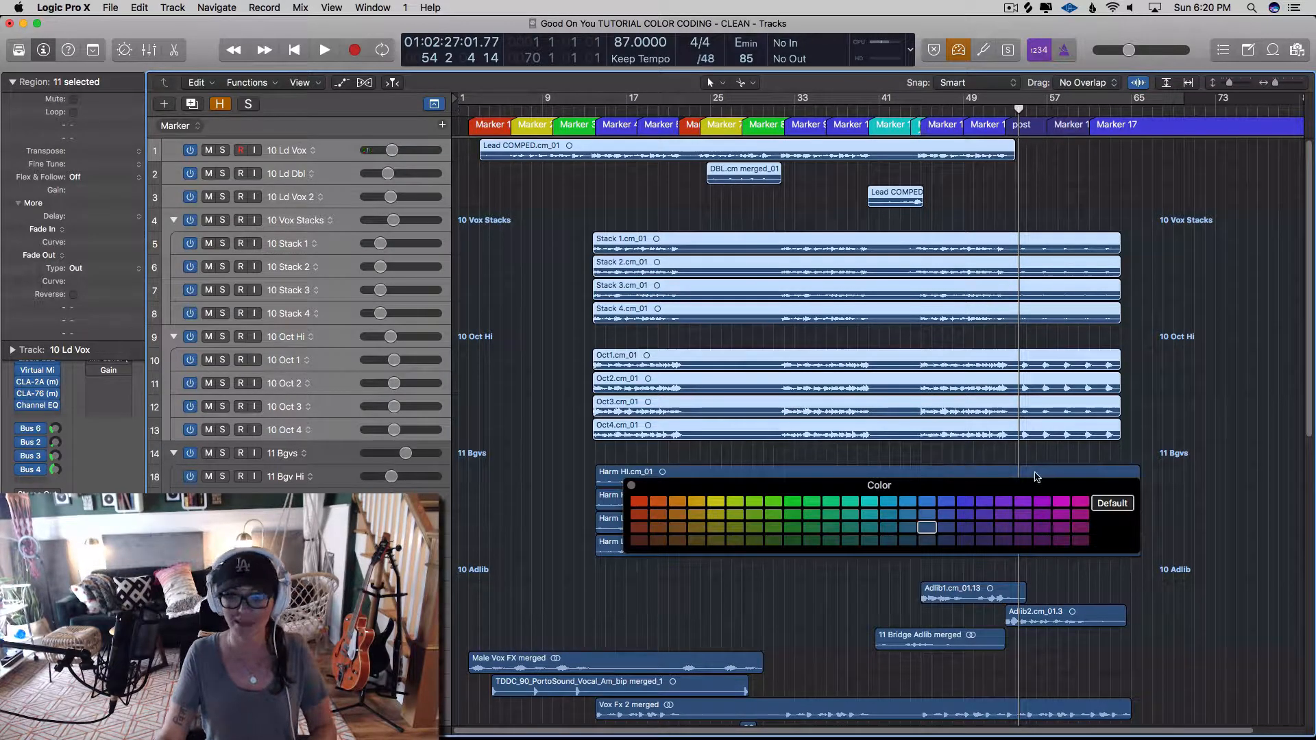
left_click(1079, 502)
left_click(631, 485)
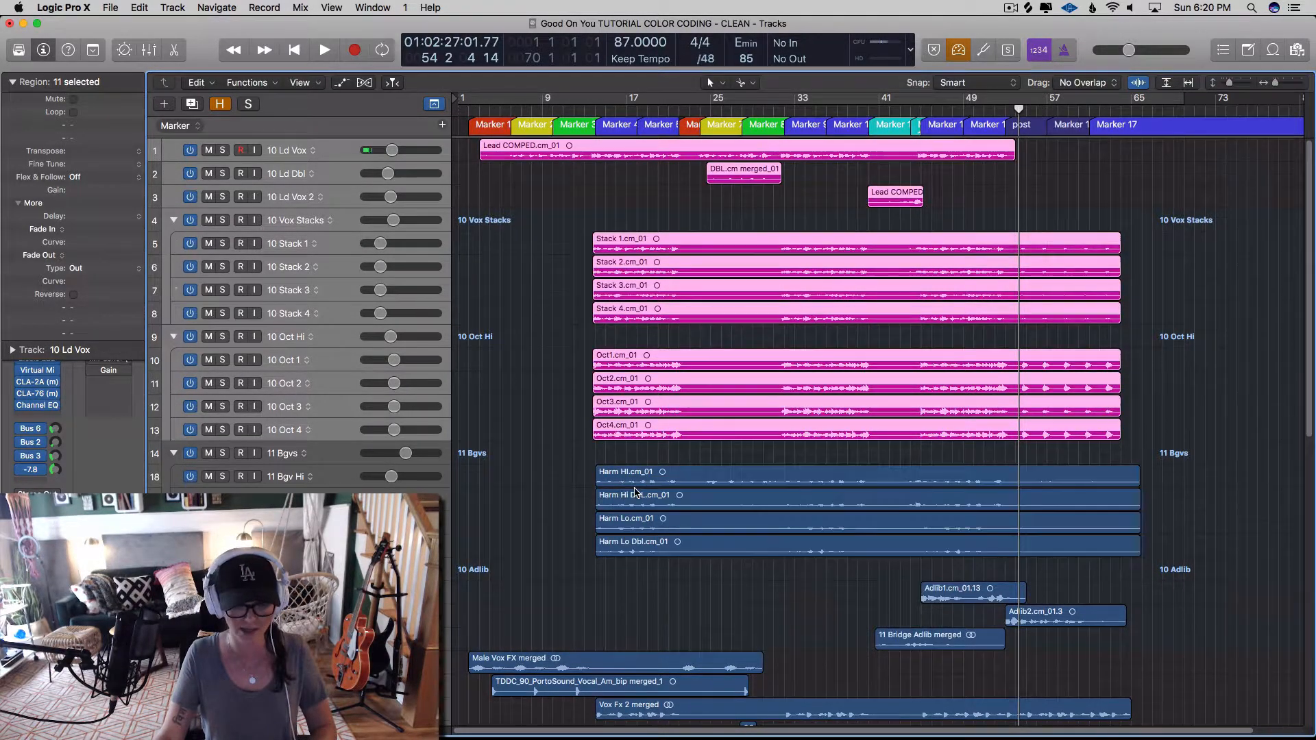
- Color all the background vocal regions in the 11 Bgvs stack bright violet
scroll(437, 394, "down", 5)
left_click(328, 347)
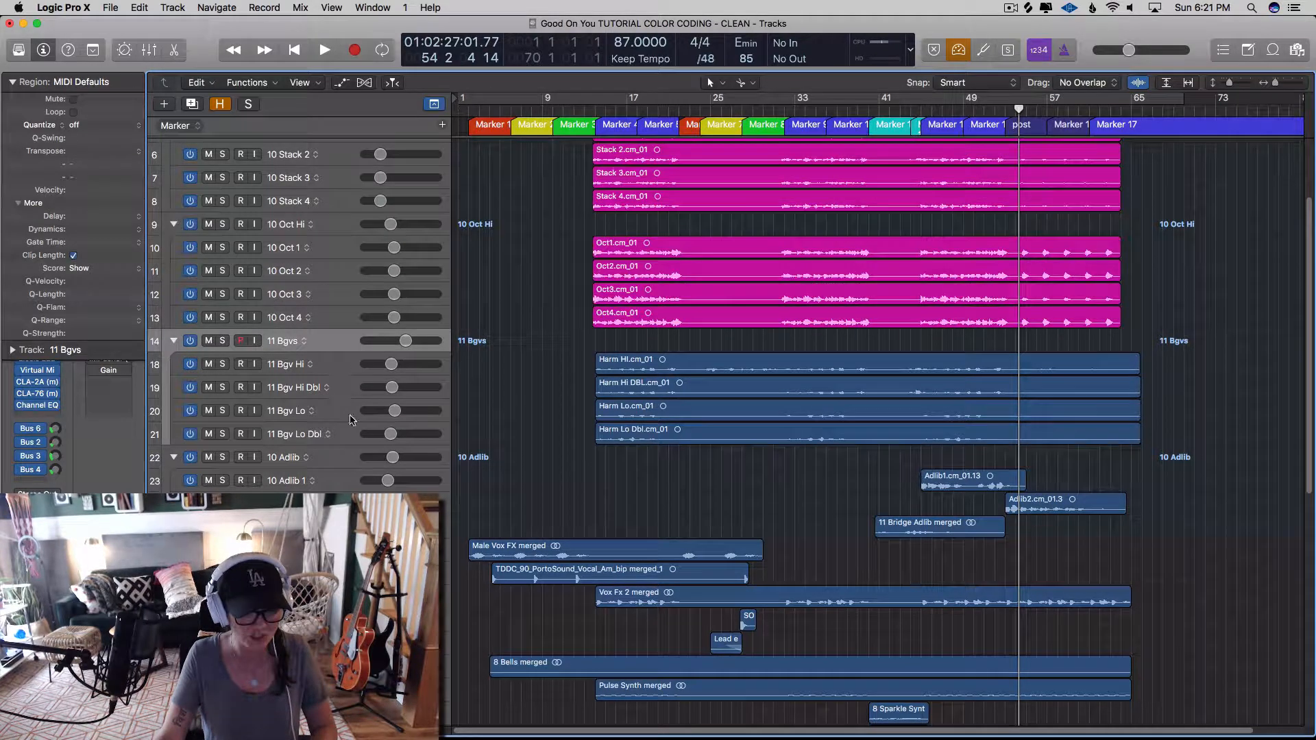
key("alt+c")
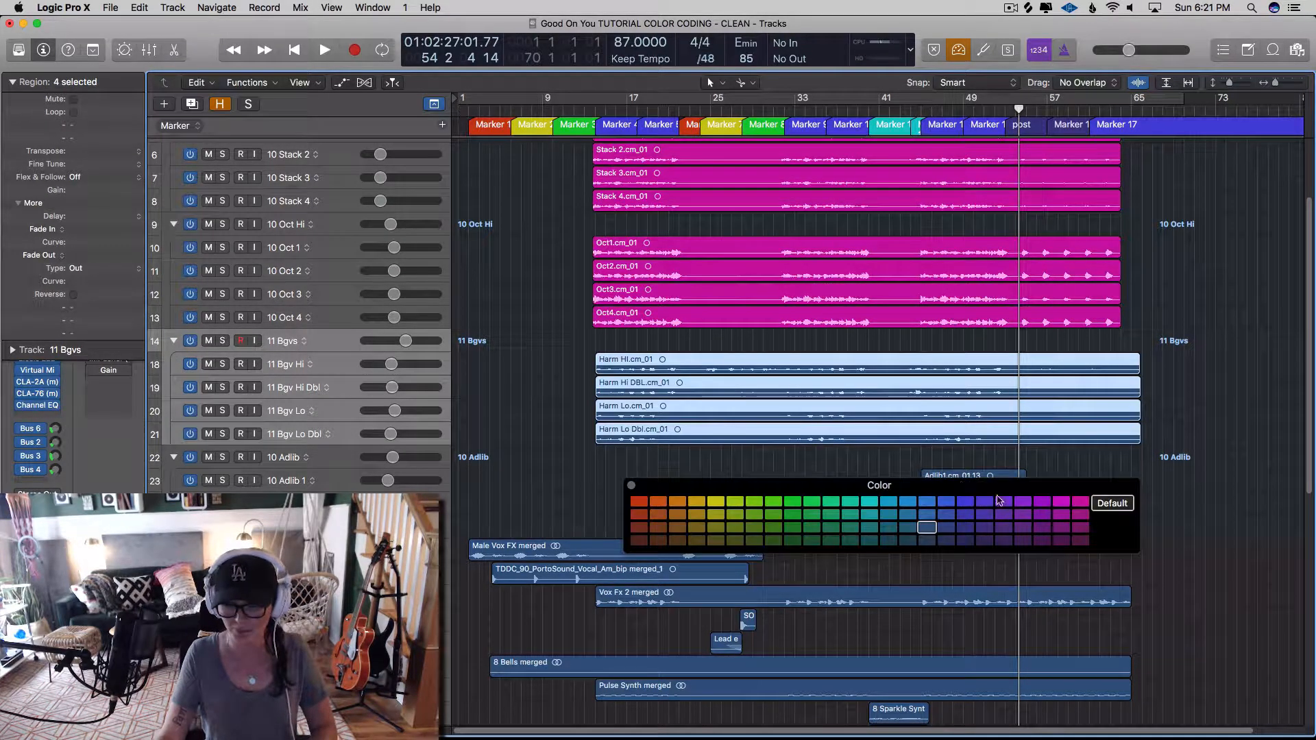
left_click(1003, 503)
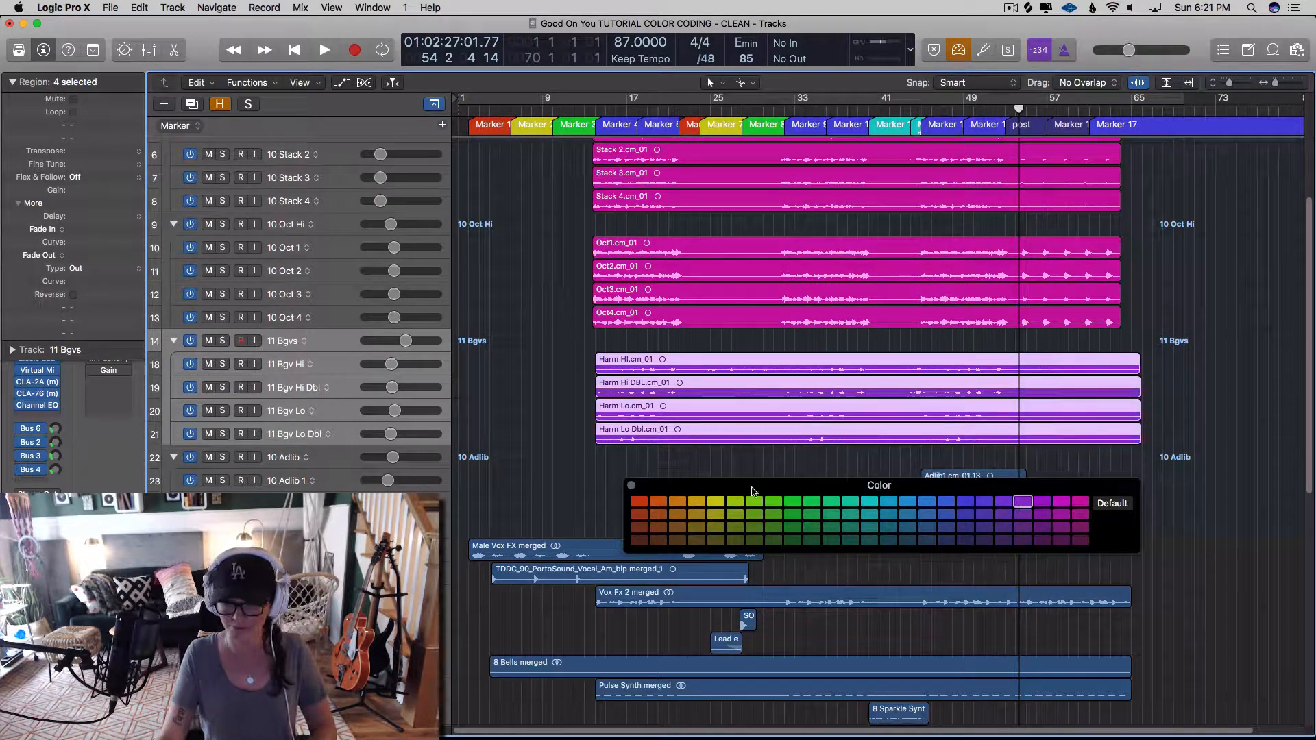
left_click(626, 483)
- Color the three ad-lib regions in the 10 Adlib stack the darkest shade of magenta
scroll(616, 439, "down", 3)
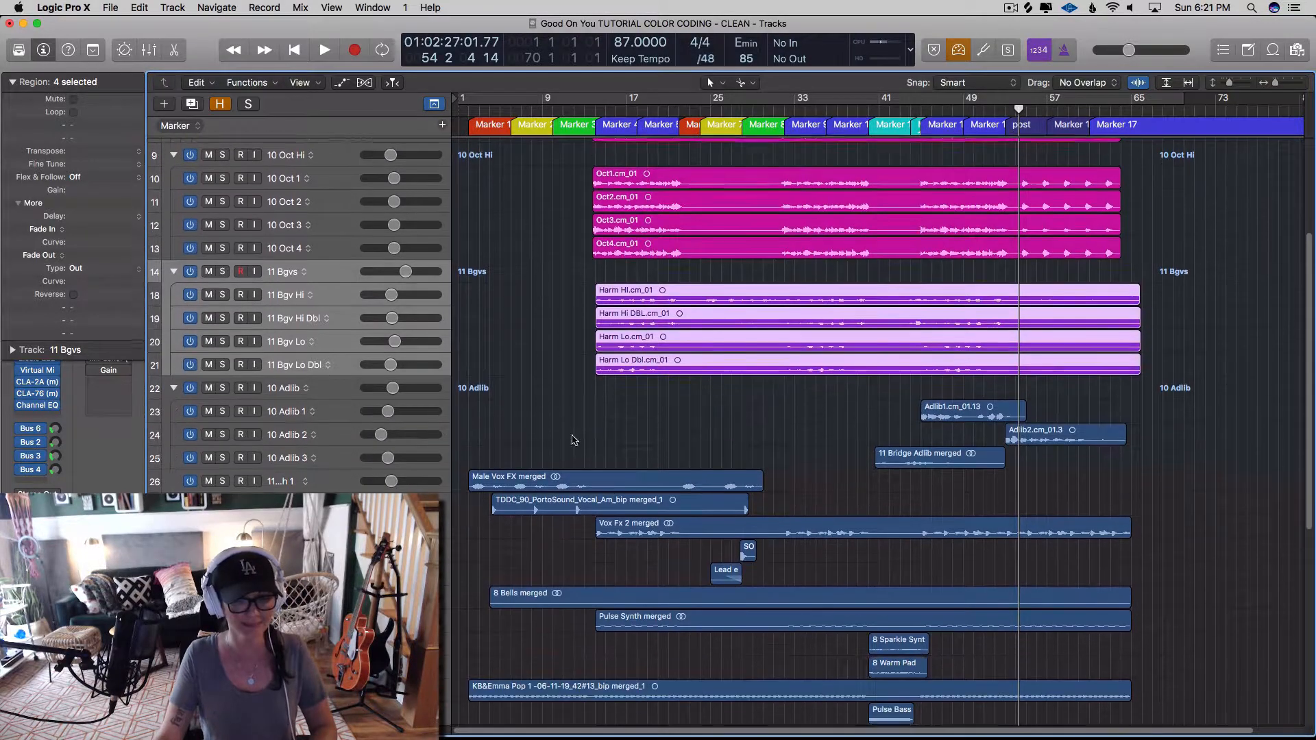
left_click(349, 388)
left_click(346, 460, "shift")
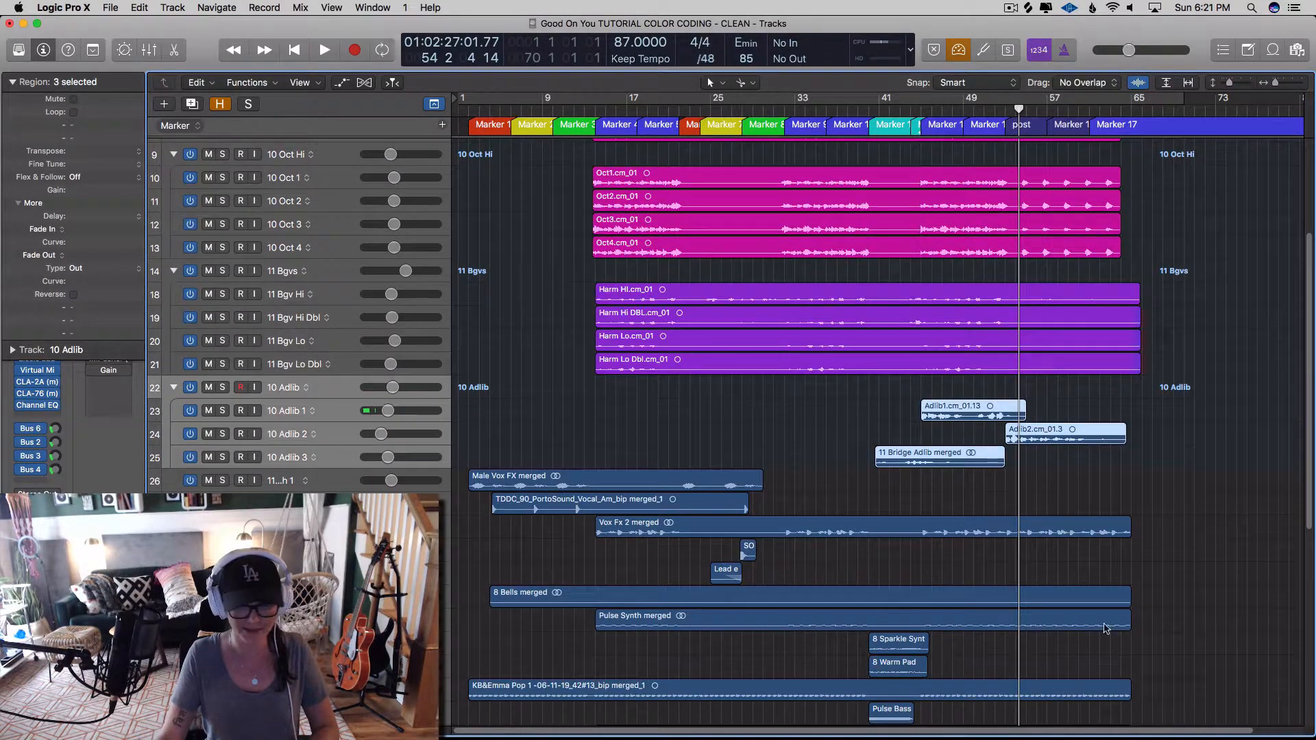
key("alt+c")
left_click(1083, 544)
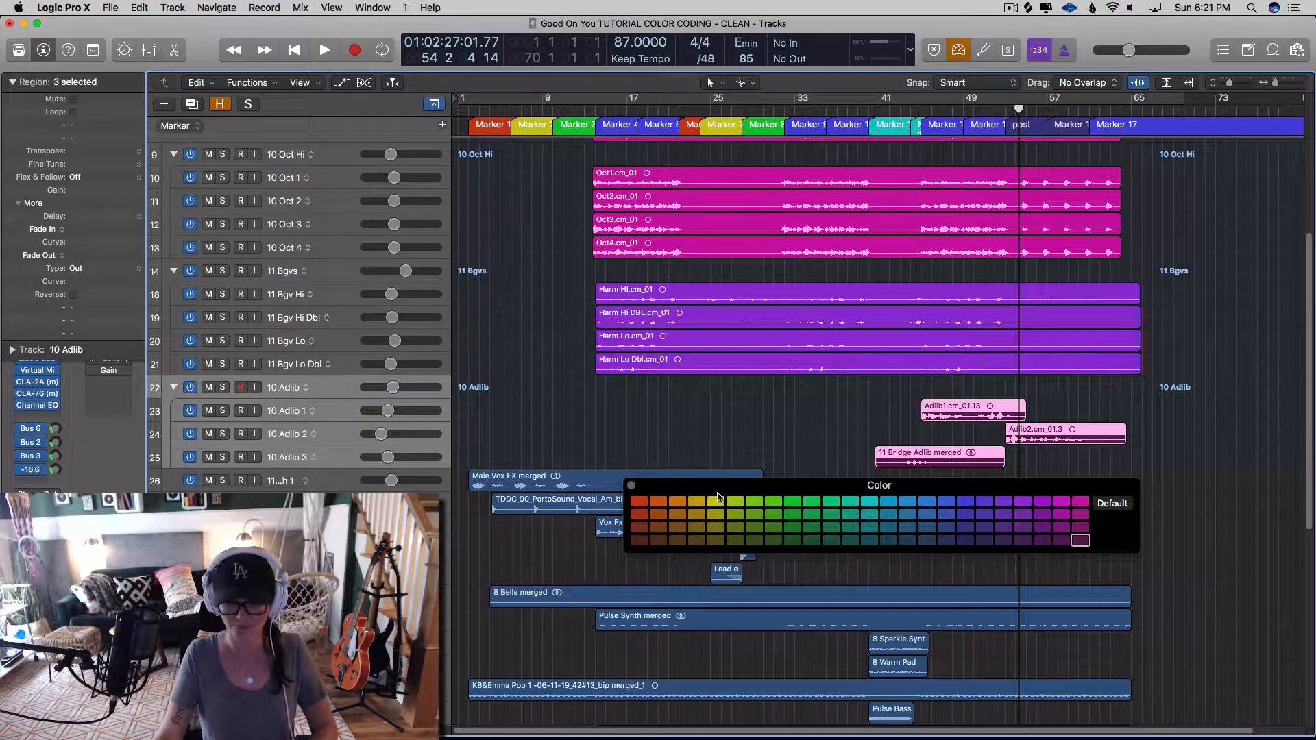
left_click(631, 485)
- Color the regions on the three male vocal FX tracks (26 to 28) a dark purple
scroll(500, 468, "down", 3)
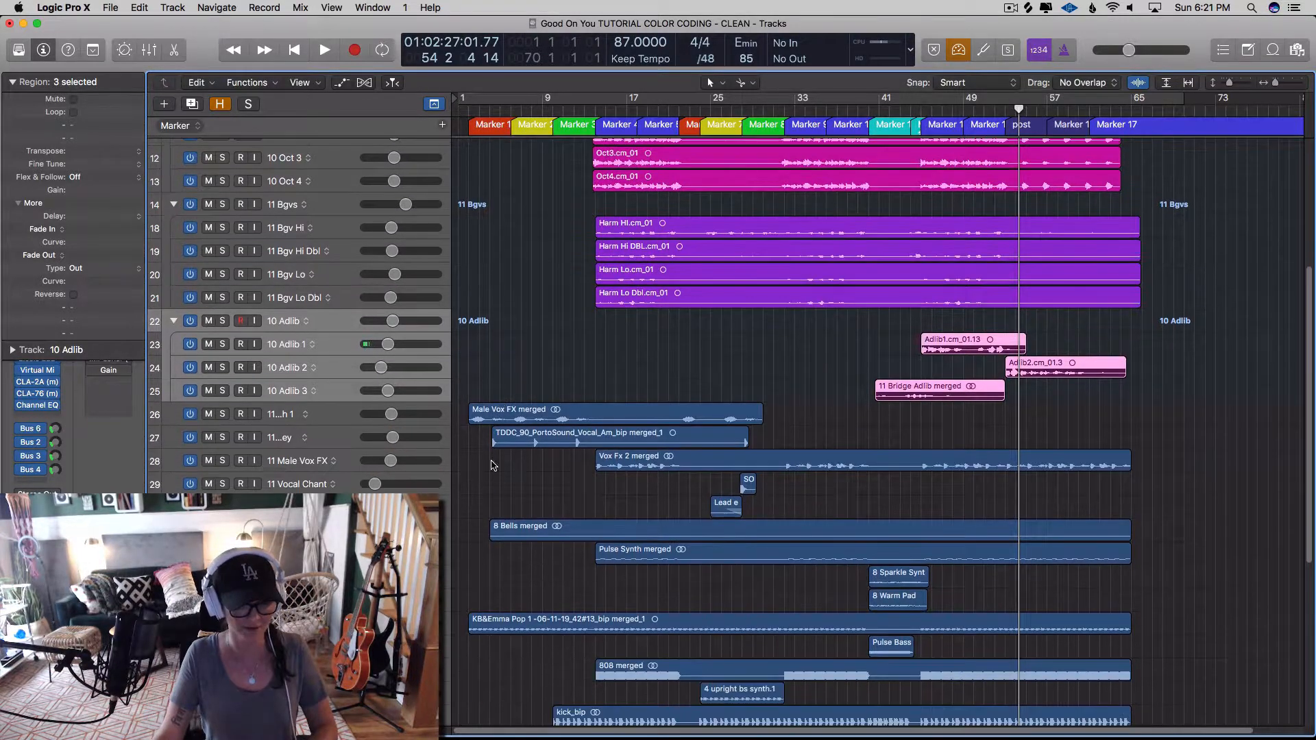
left_click(341, 415)
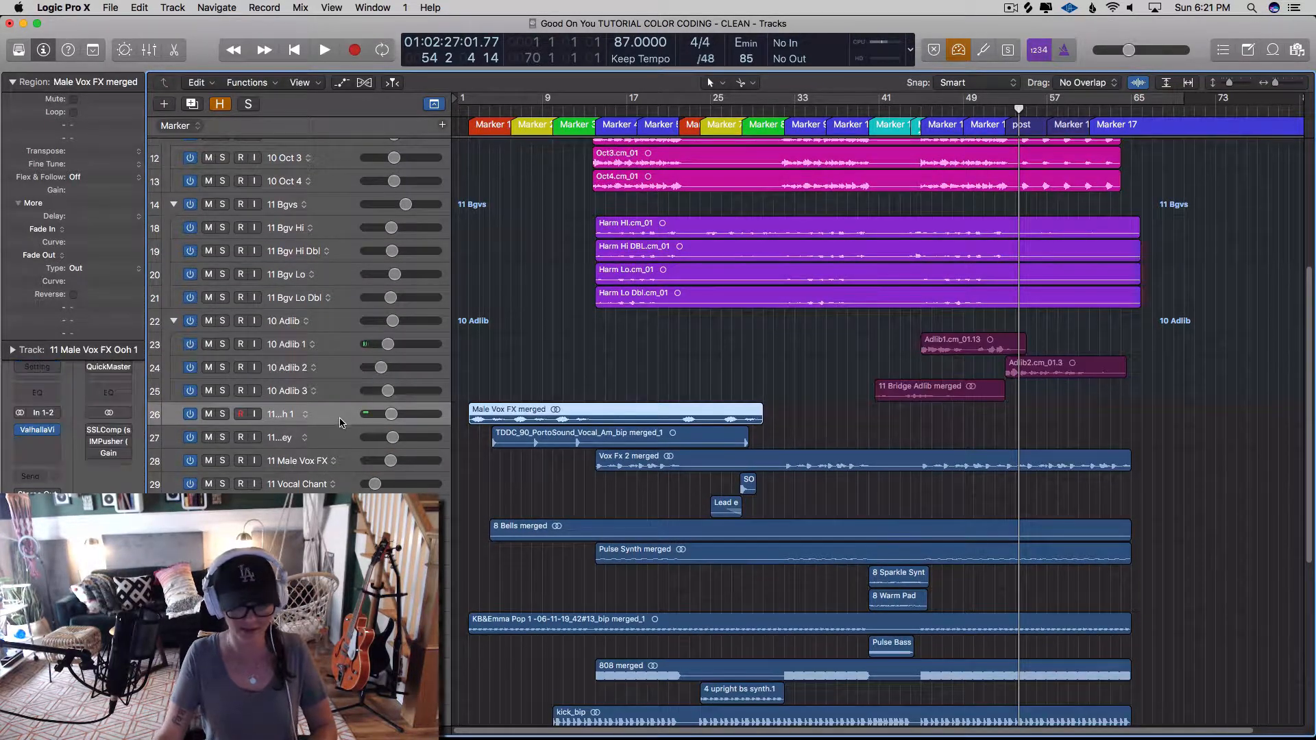
left_click(346, 462, "shift")
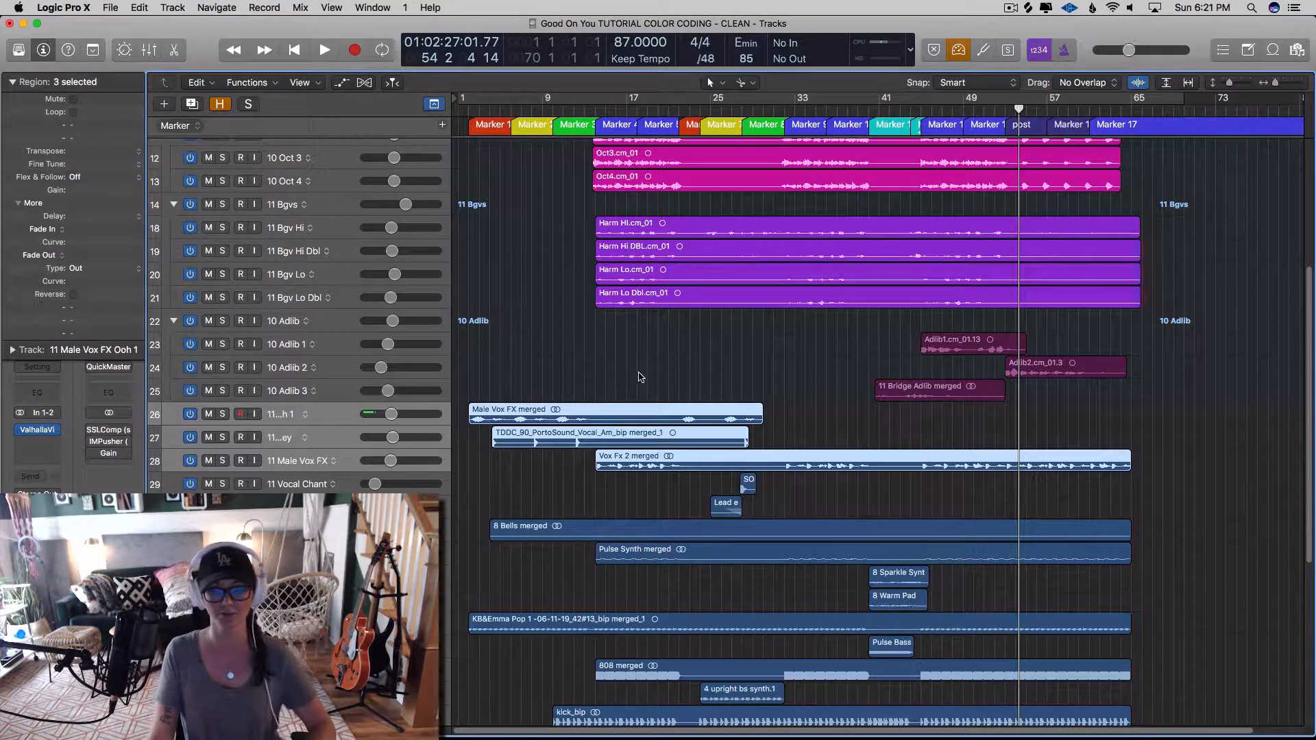
key("alt+c")
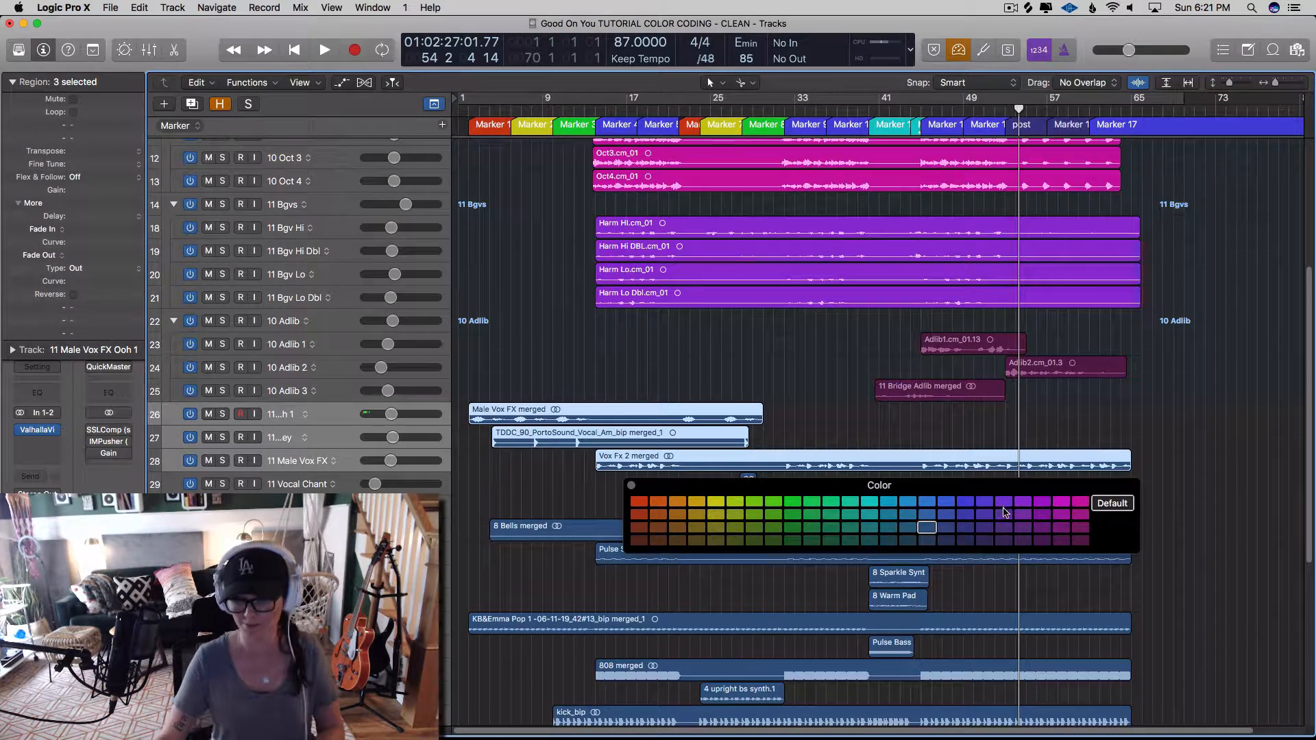
left_click(1004, 528)
left_click(631, 485)
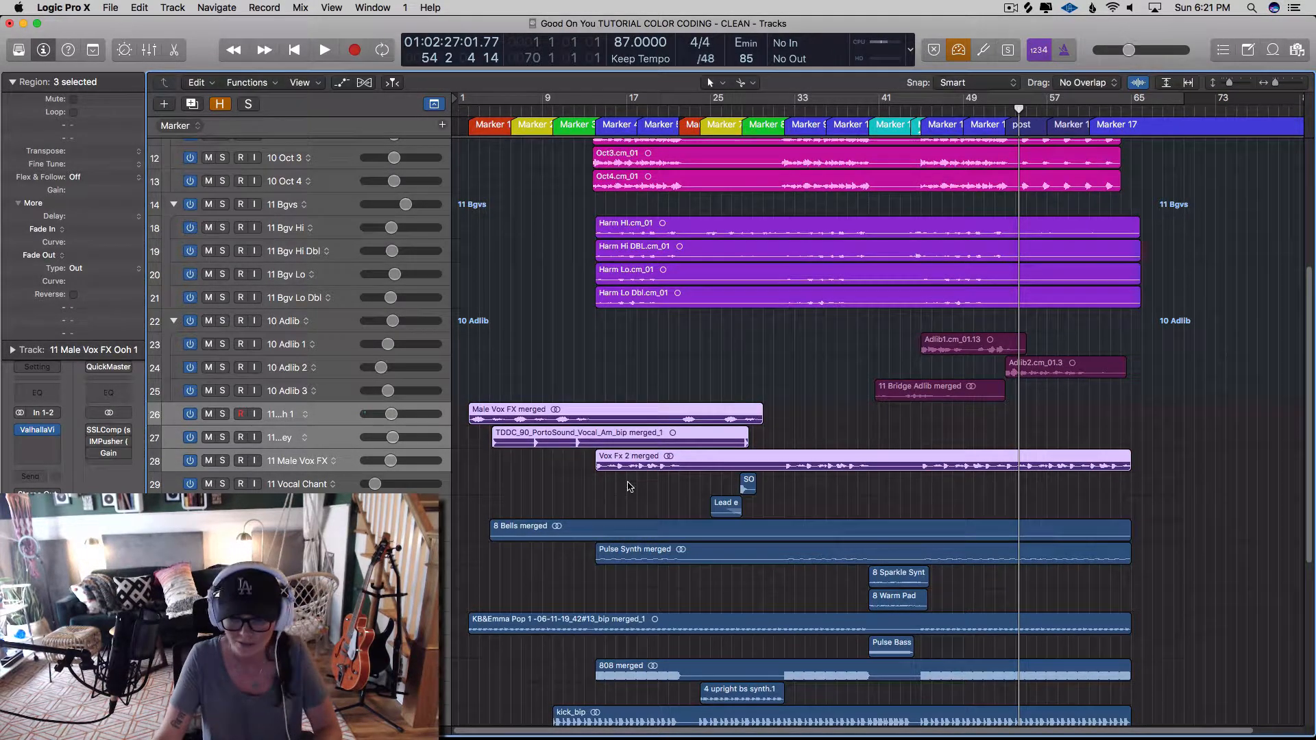
- Color the region on the 11 Vocal Chant track a dark blue-violet
scroll(629, 487, "down", 1)
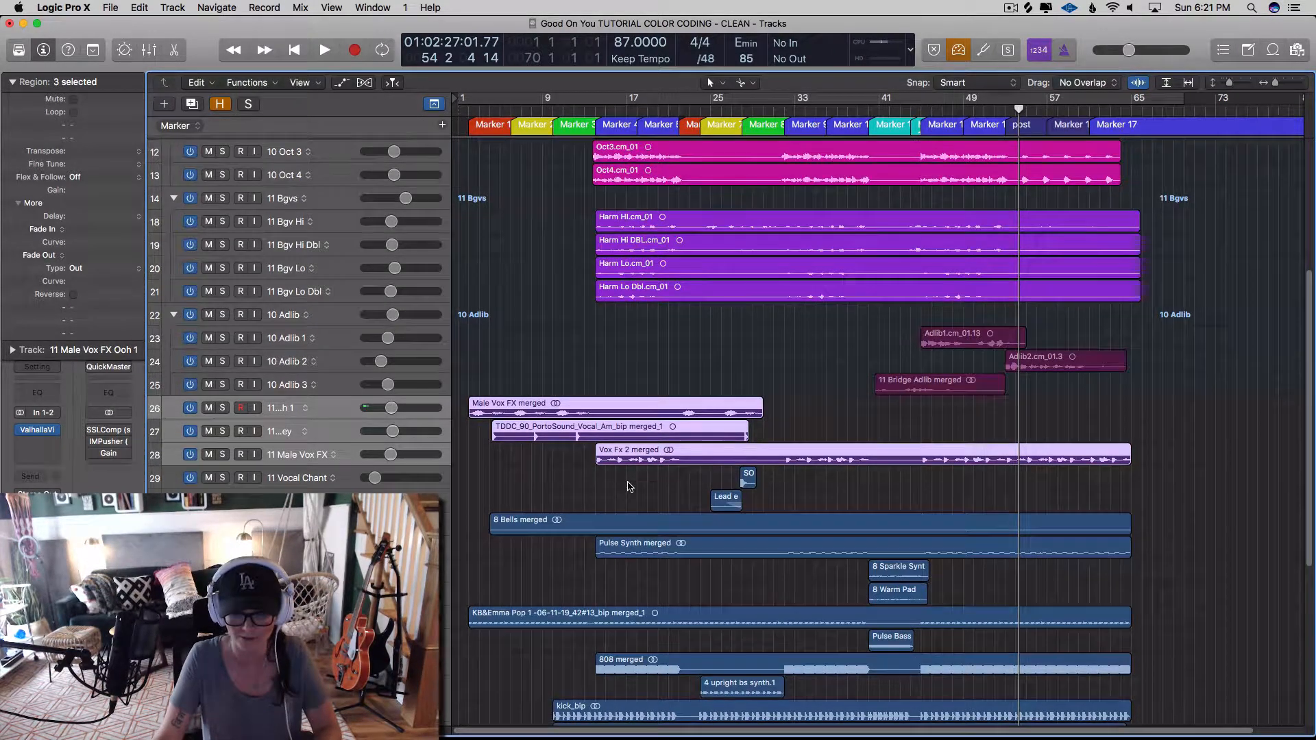
left_click(350, 478)
key("alt+c")
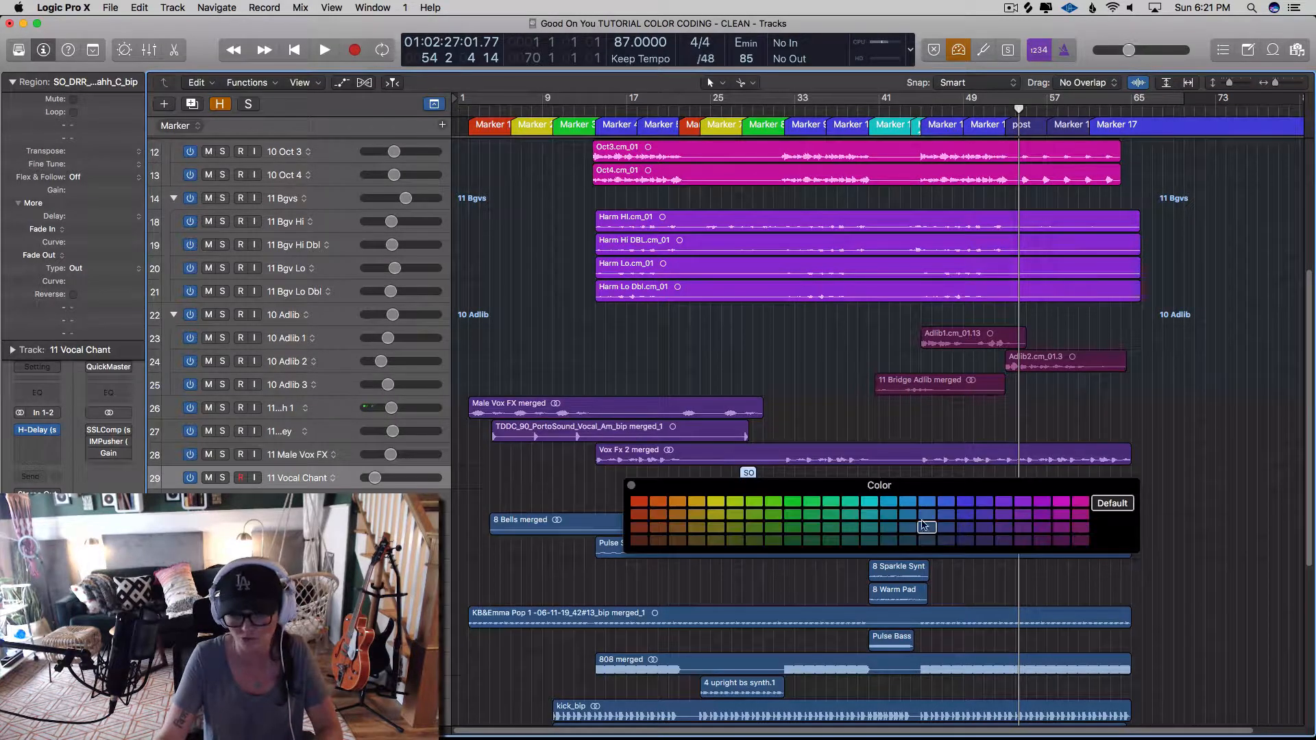
left_click(984, 527)
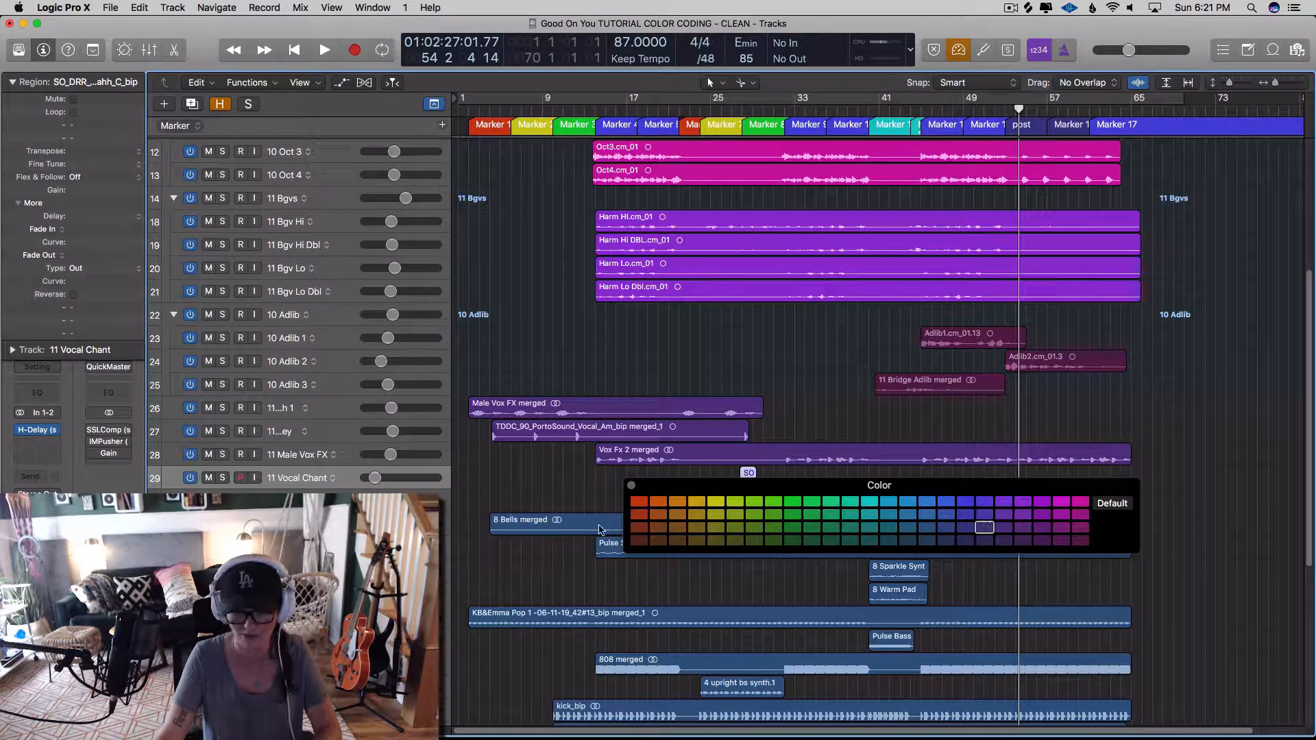
left_click(630, 486)
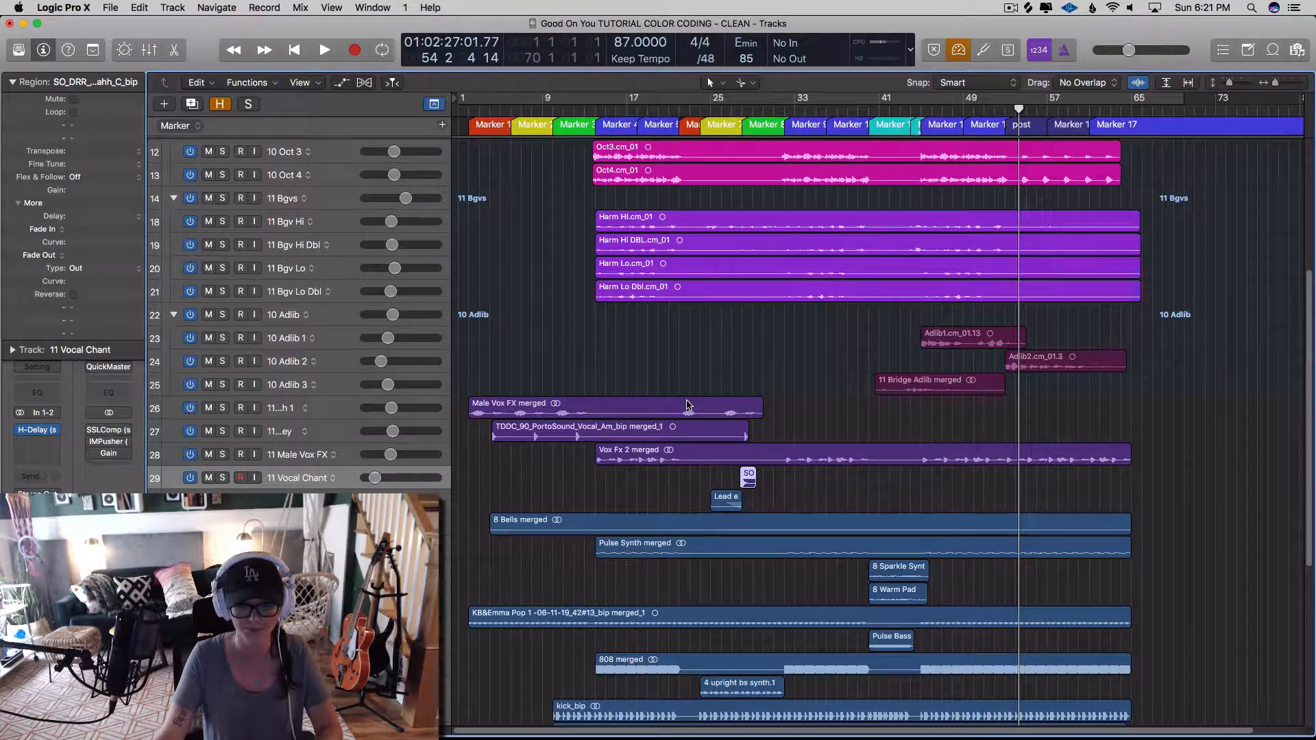
- Listen to the 8 Ld Echo Synth track soloed from bar 25, enlarging the tracks, and end the solo and playback
scroll(688, 403, "up", 5)
scroll(685, 400, "down", 5)
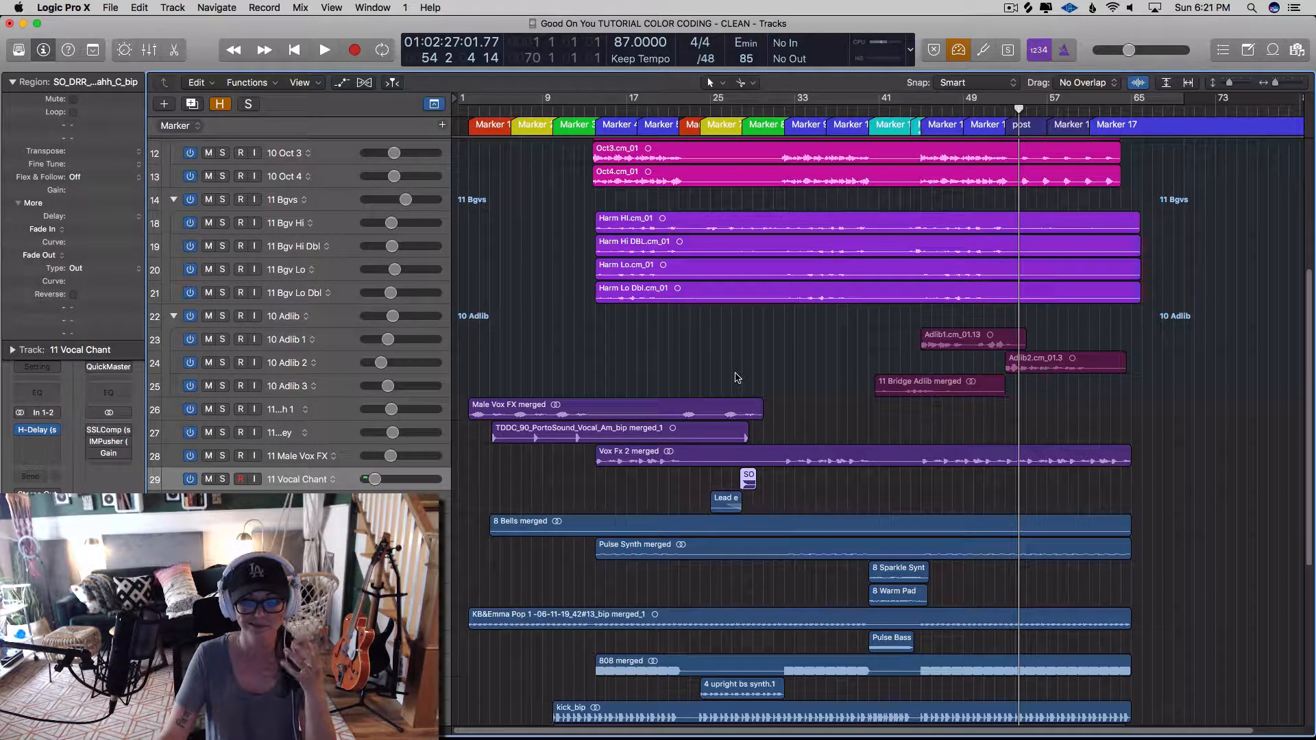
scroll(726, 377, "down", 5)
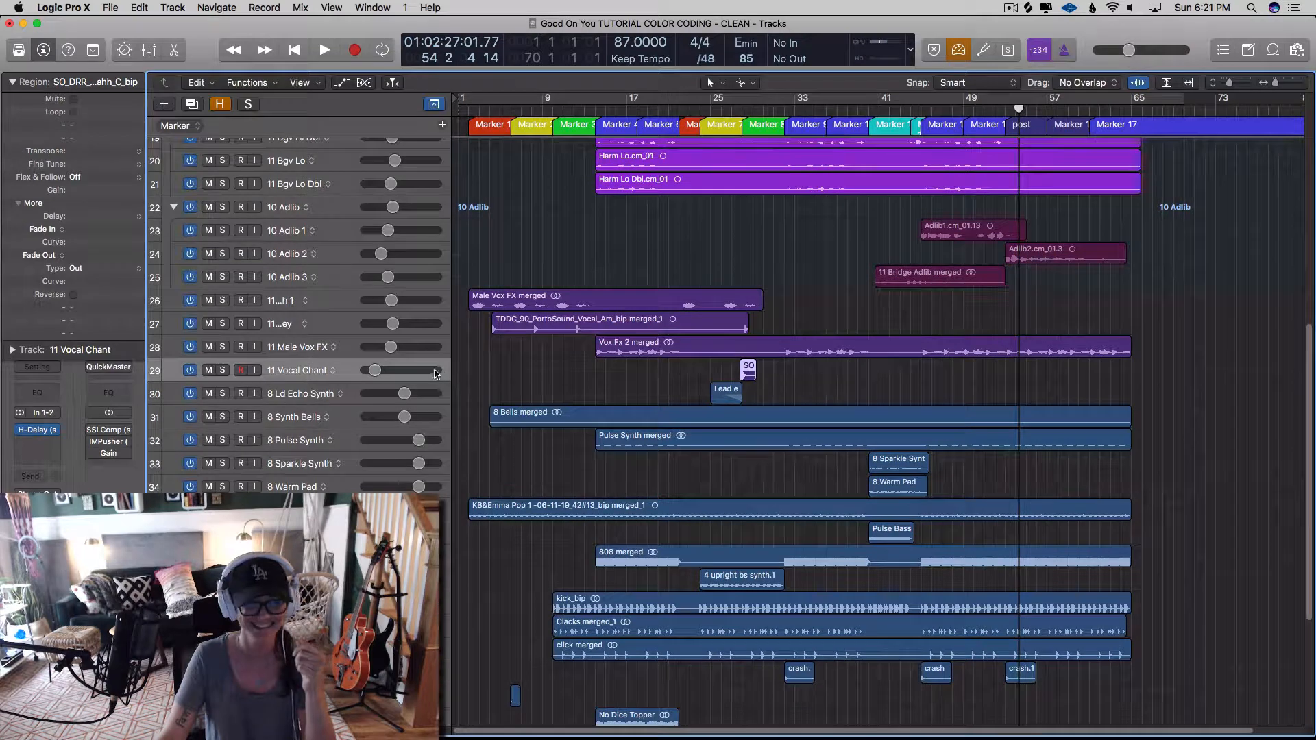
left_click(355, 393)
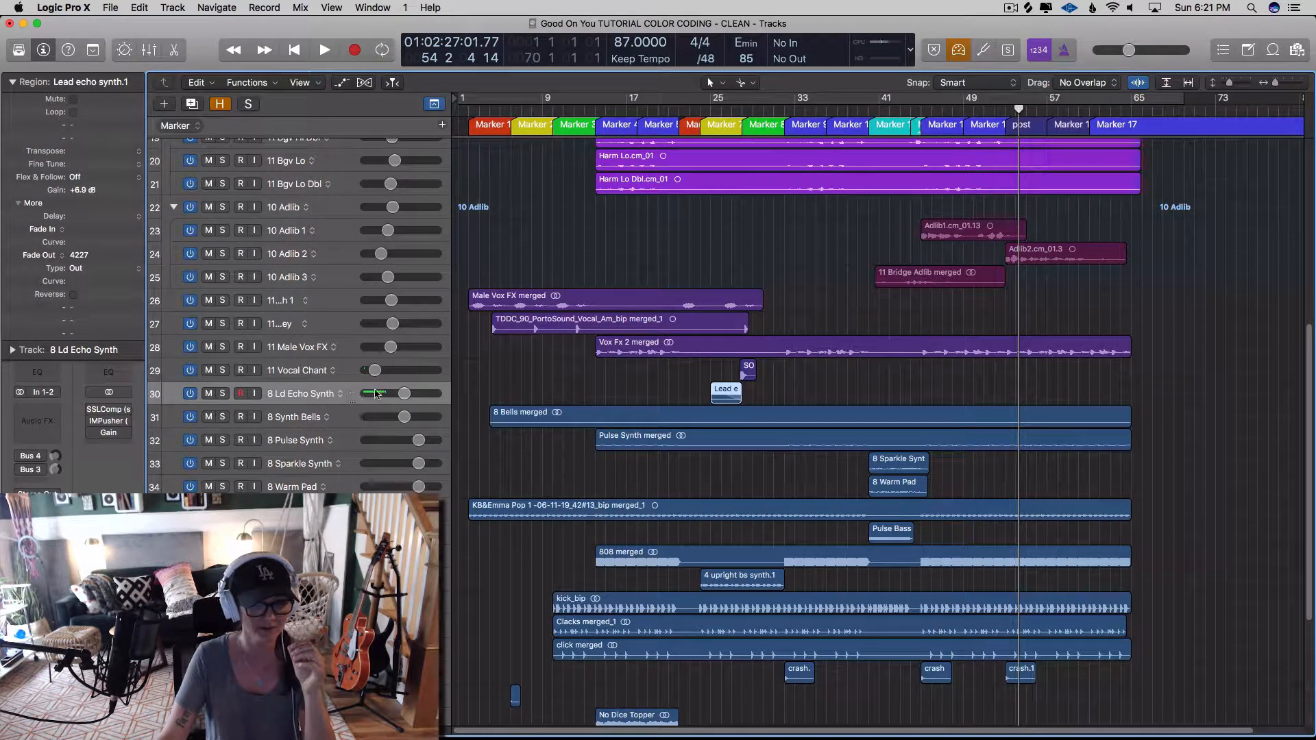
left_click(710, 111)
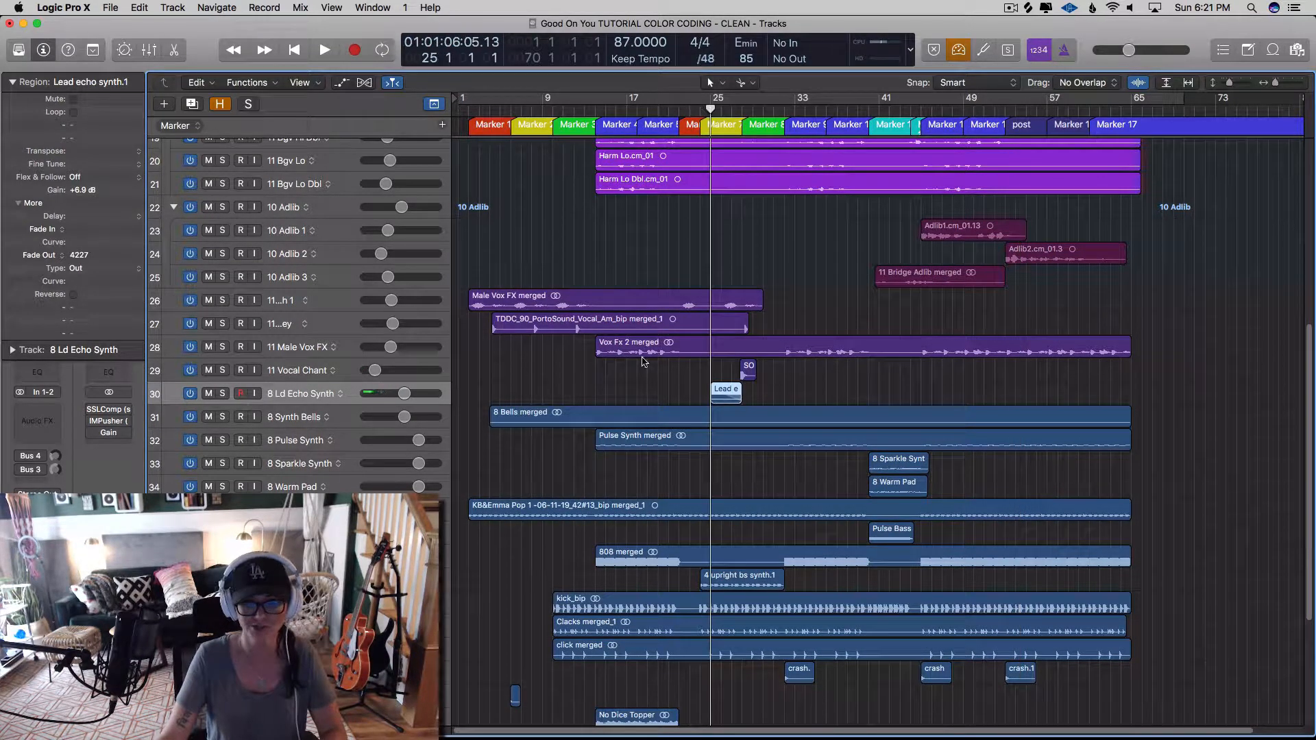
left_click(222, 392)
key("space")
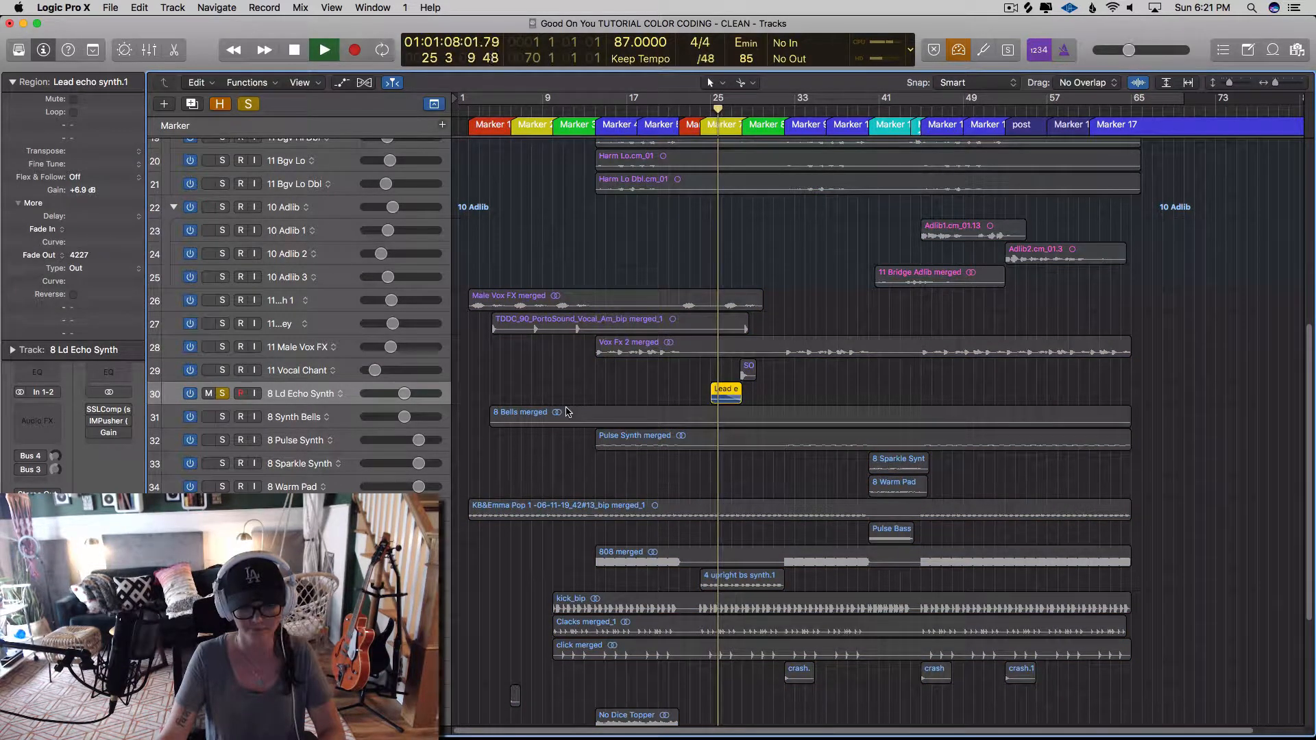
key("super+Down")
key("s")
key("space")
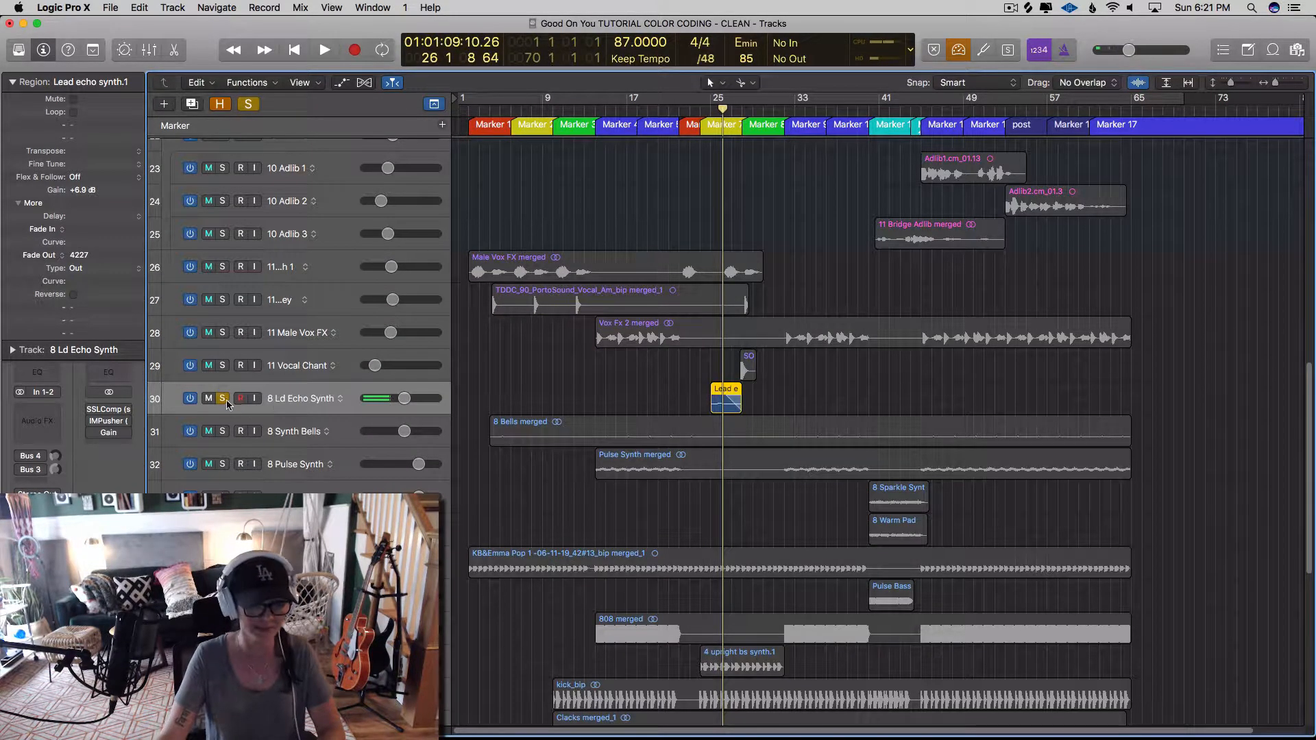
- Color the lead echo synth region bright cyan
key("alt+c")
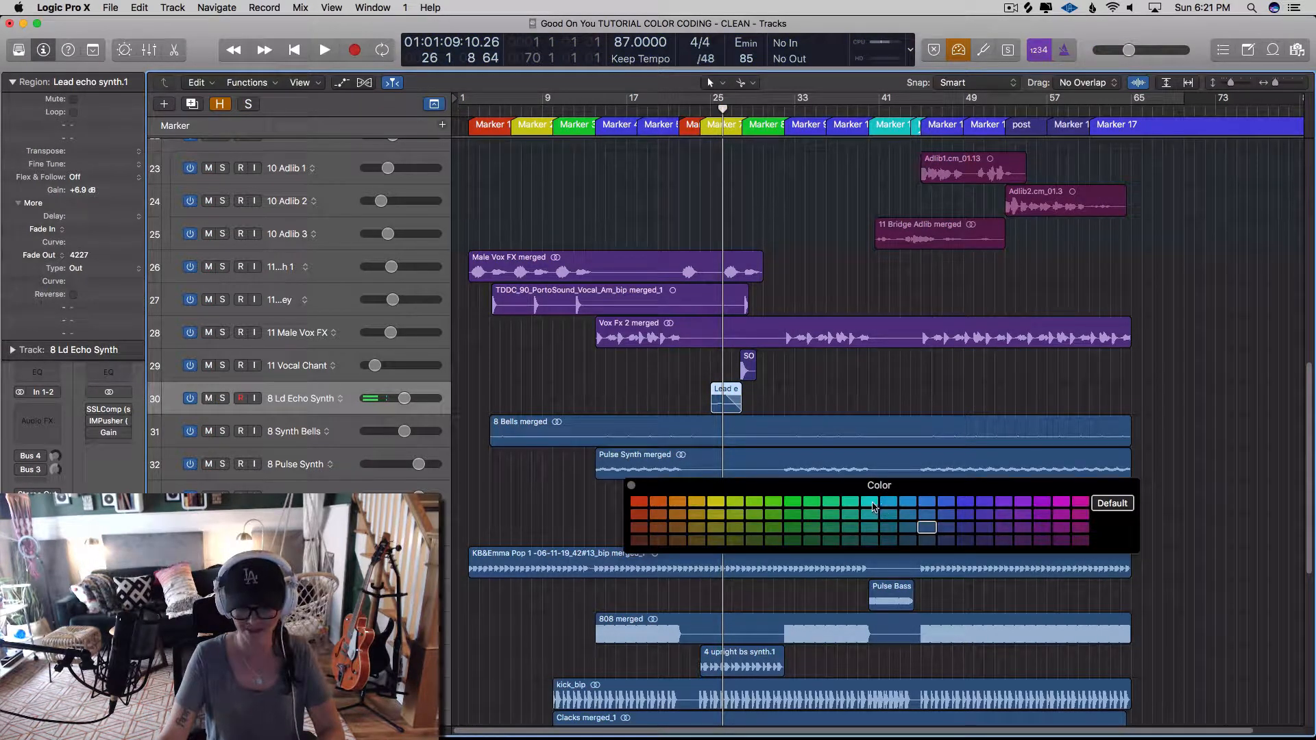
left_click(870, 503)
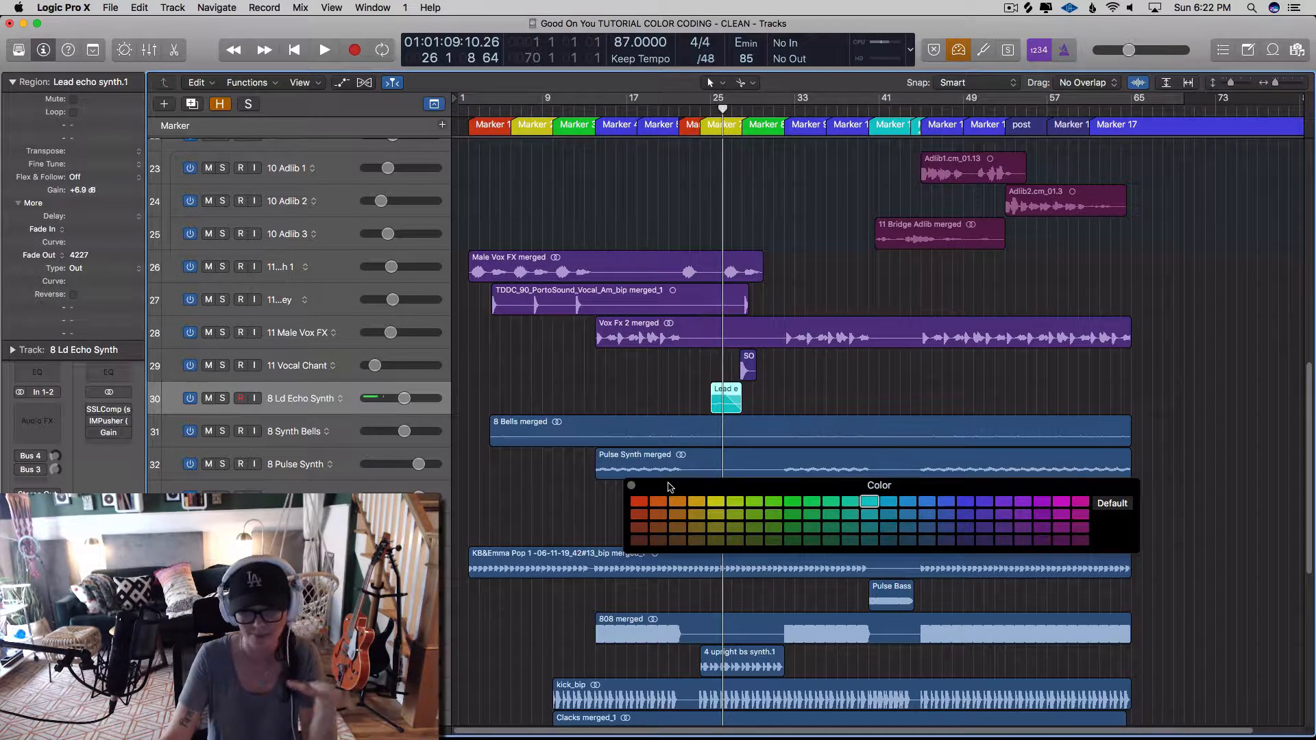
left_click(631, 485)
- Listen to the 8 Synth Bells track soloed from bar 15, with the tracks enlarged further, and end the solo
left_click(353, 442)
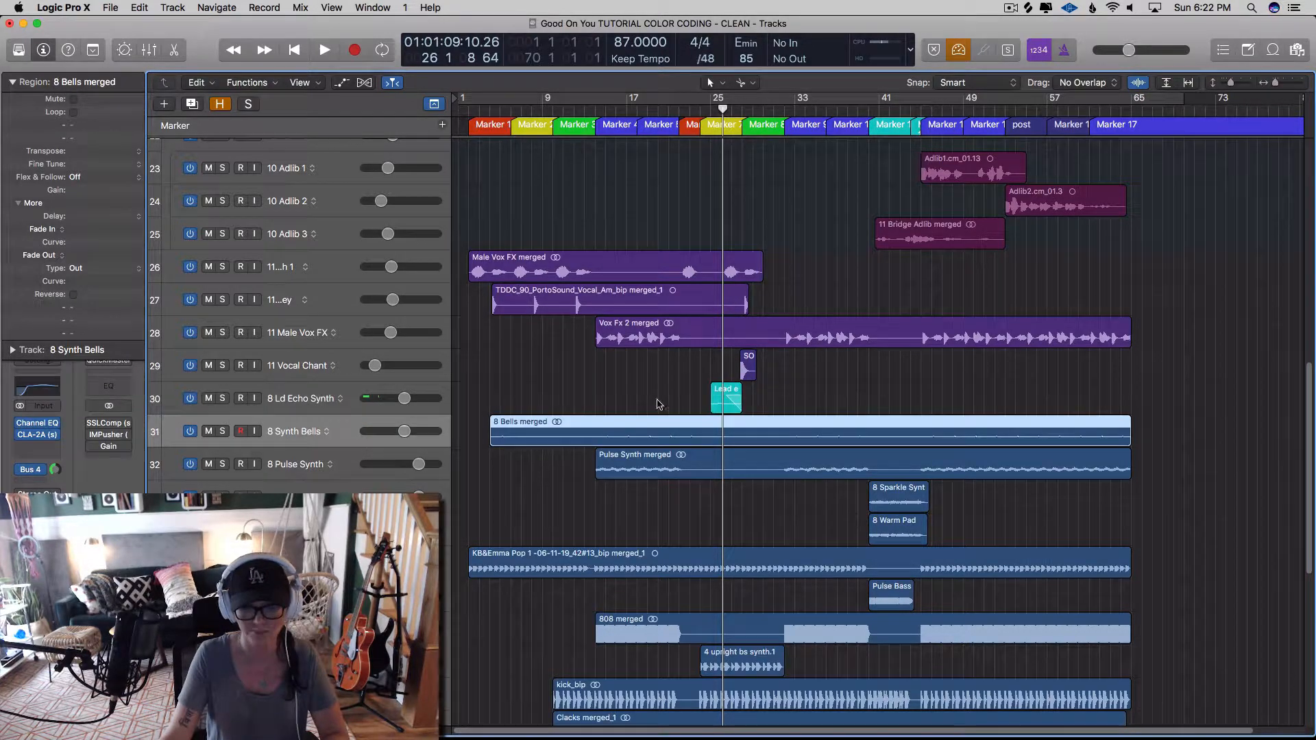
key("super+Down")
left_click(605, 111)
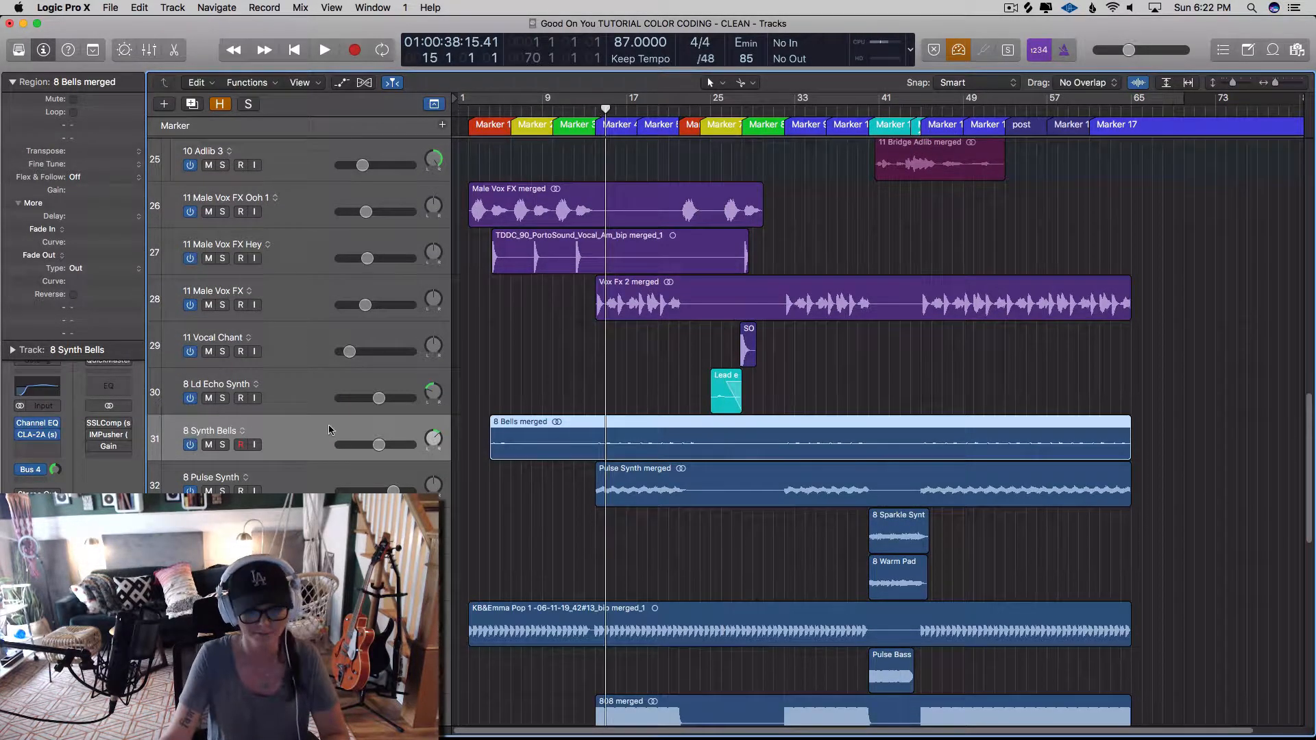
left_click(223, 446)
key("space")
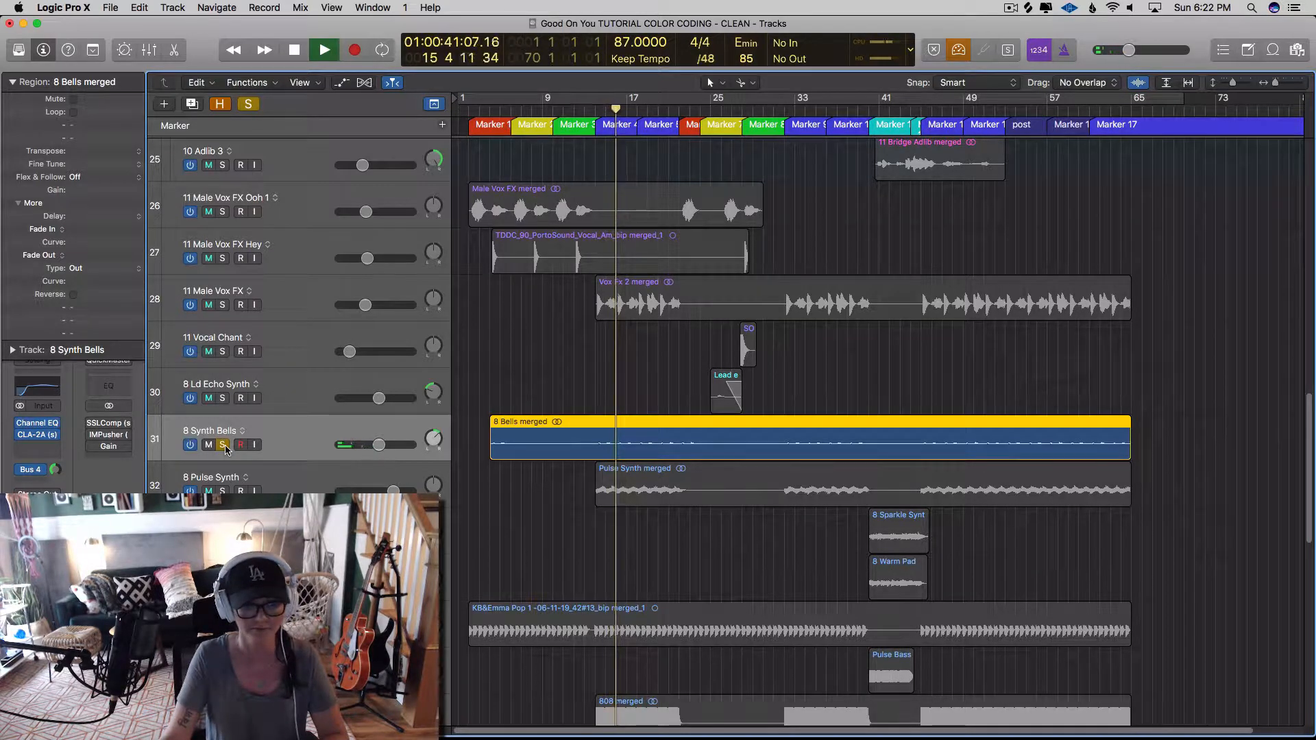
key("space")
left_click(223, 445)
- Color the 8 Bells merged region the same bright cyan as the lead echo synth region, selecting both regions together
left_click(725, 400, "shift")
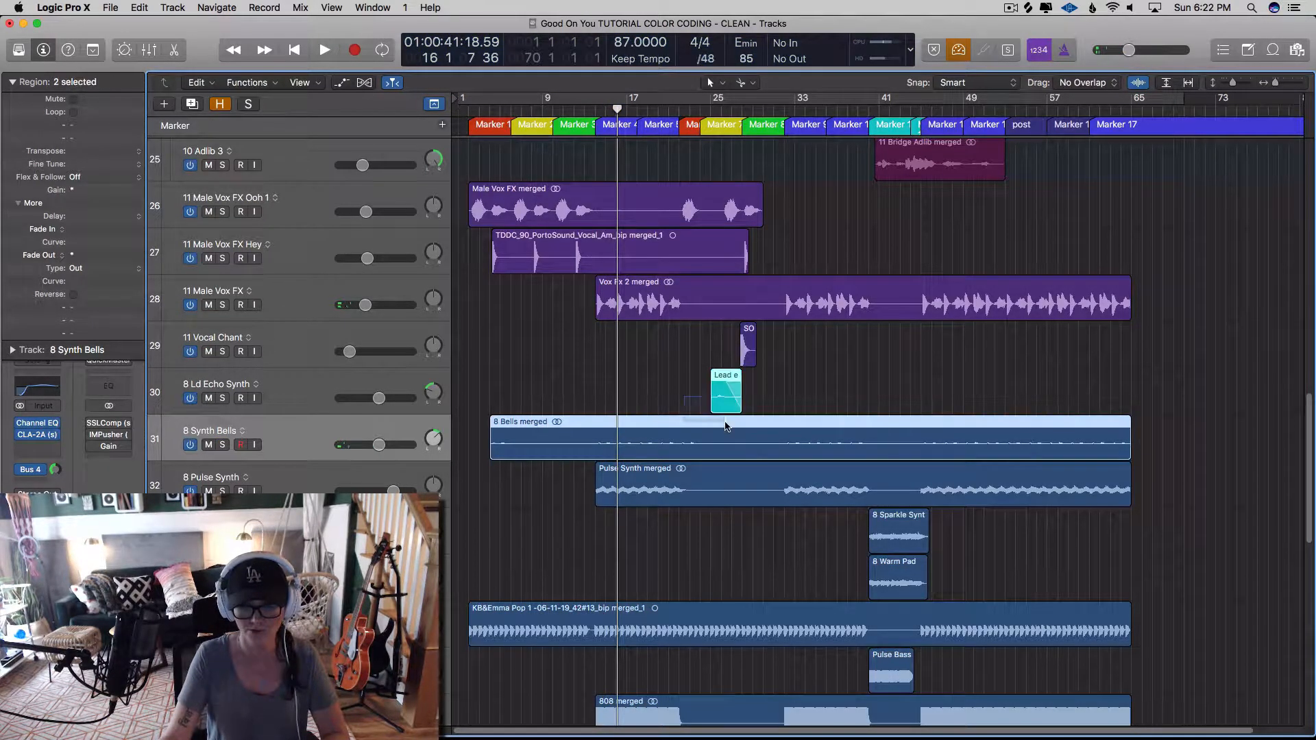
key("alt+c")
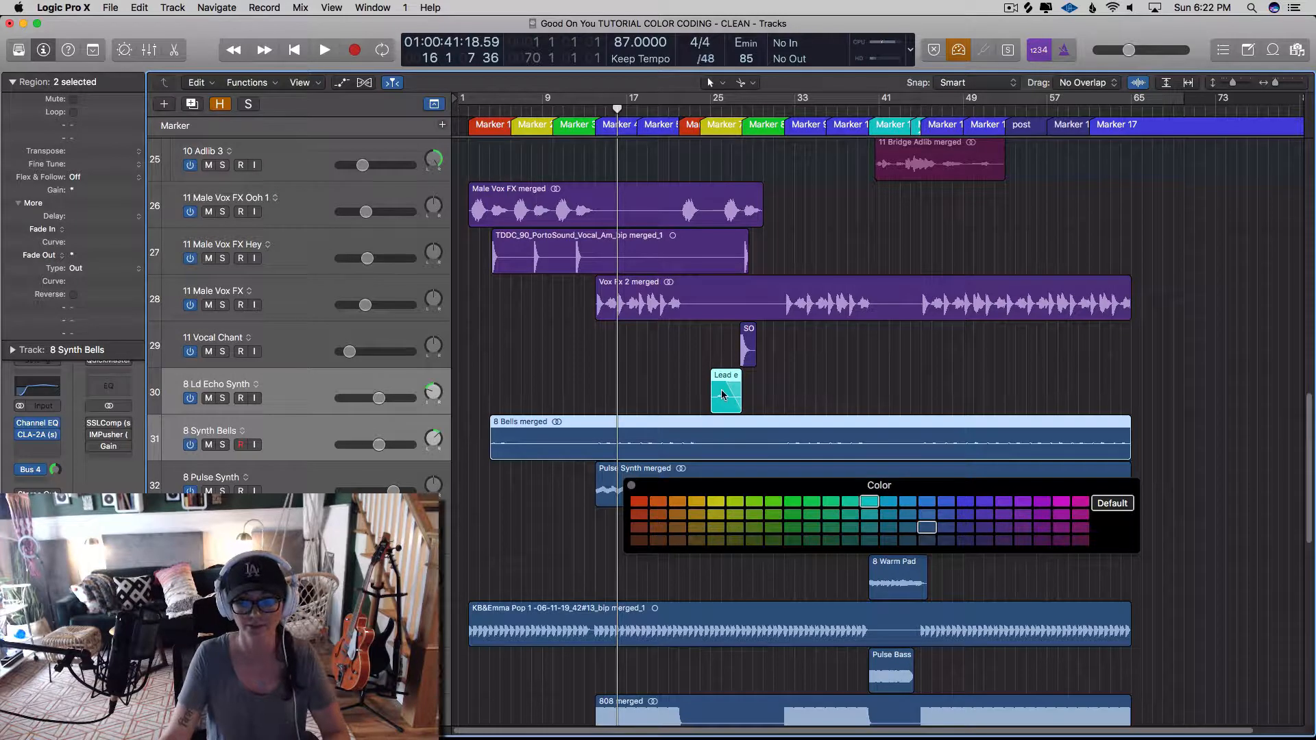
left_click_drag(678, 387, 741, 435)
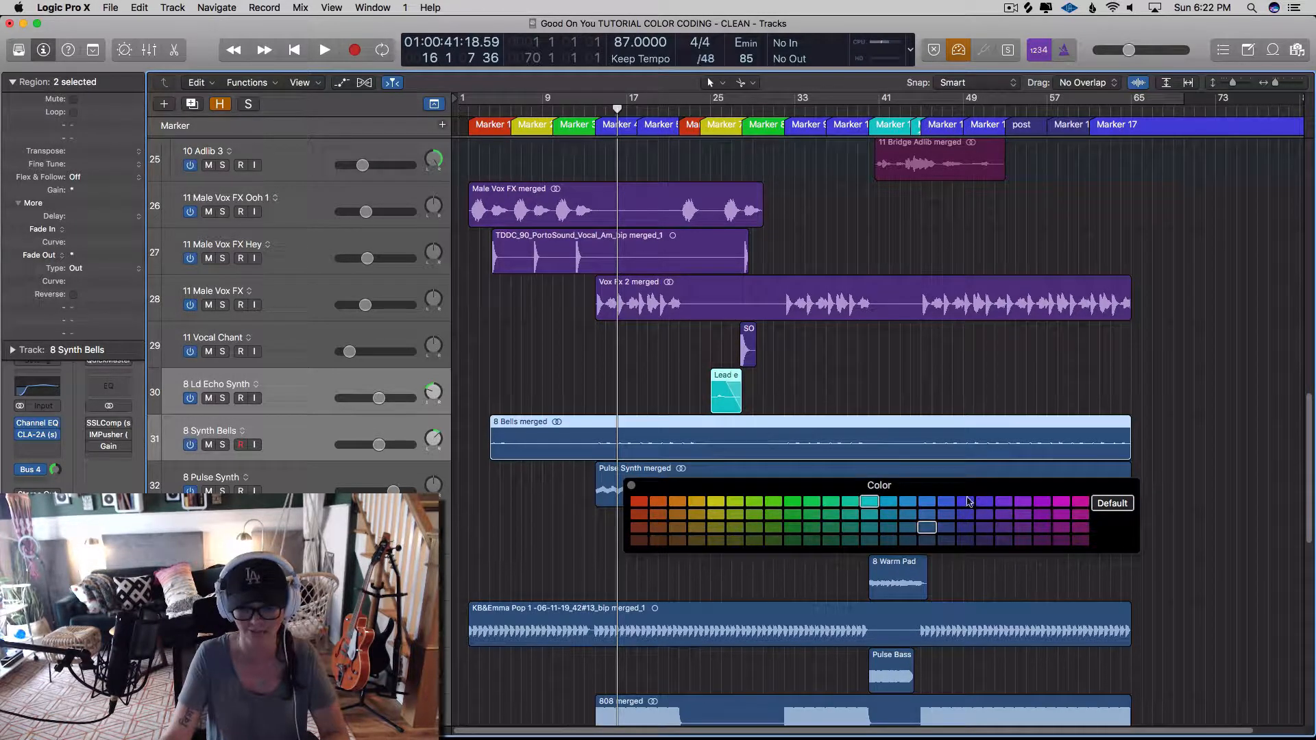
key("alt+c")
key("alt+c")
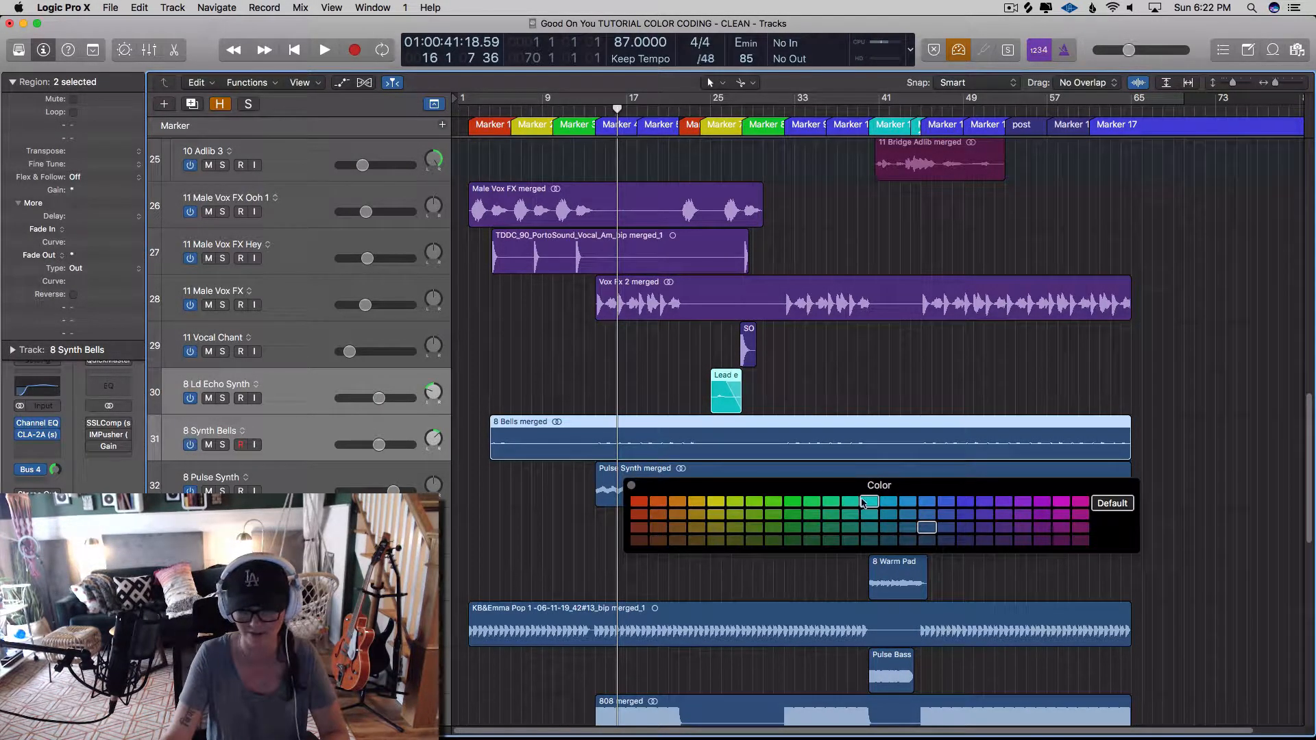
left_click(868, 501)
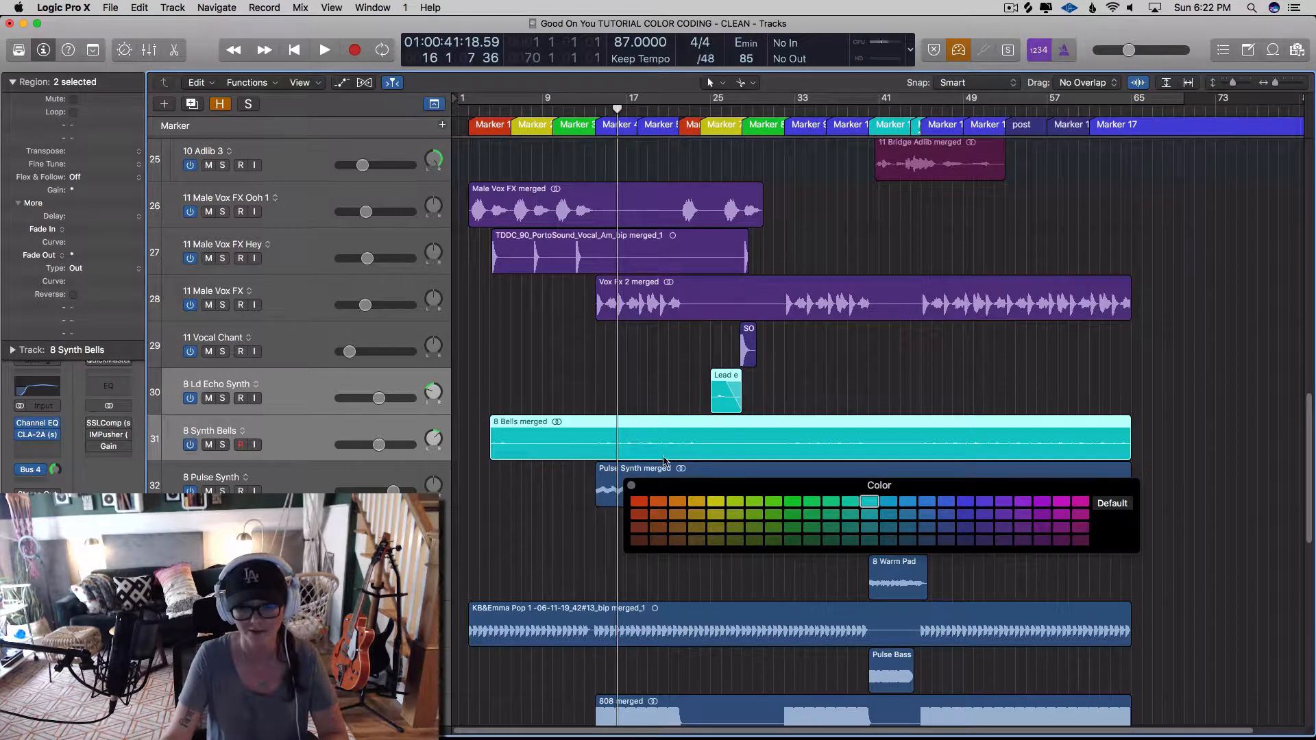
left_click(631, 485)
- Listen to the 8 Pulse Synth track soloed from the current playhead position and end the playback and solo
left_click(309, 485)
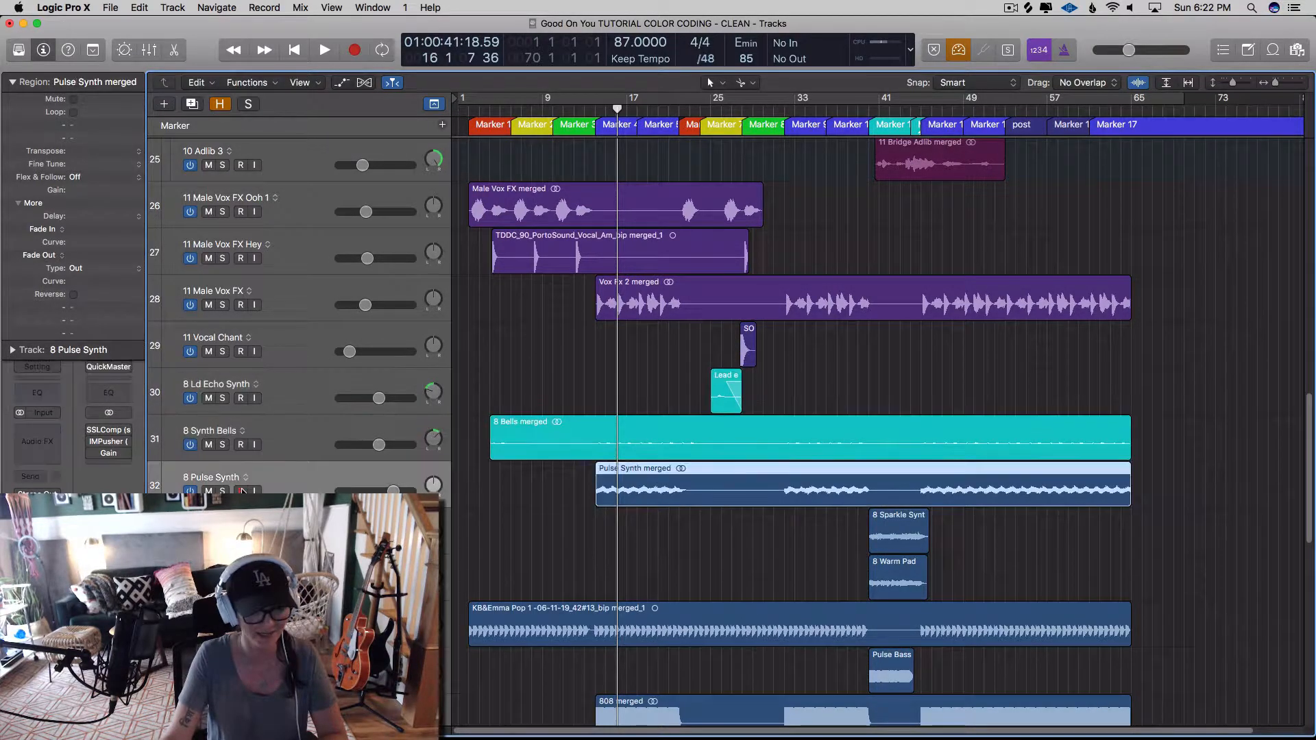
key("s")
key("space")
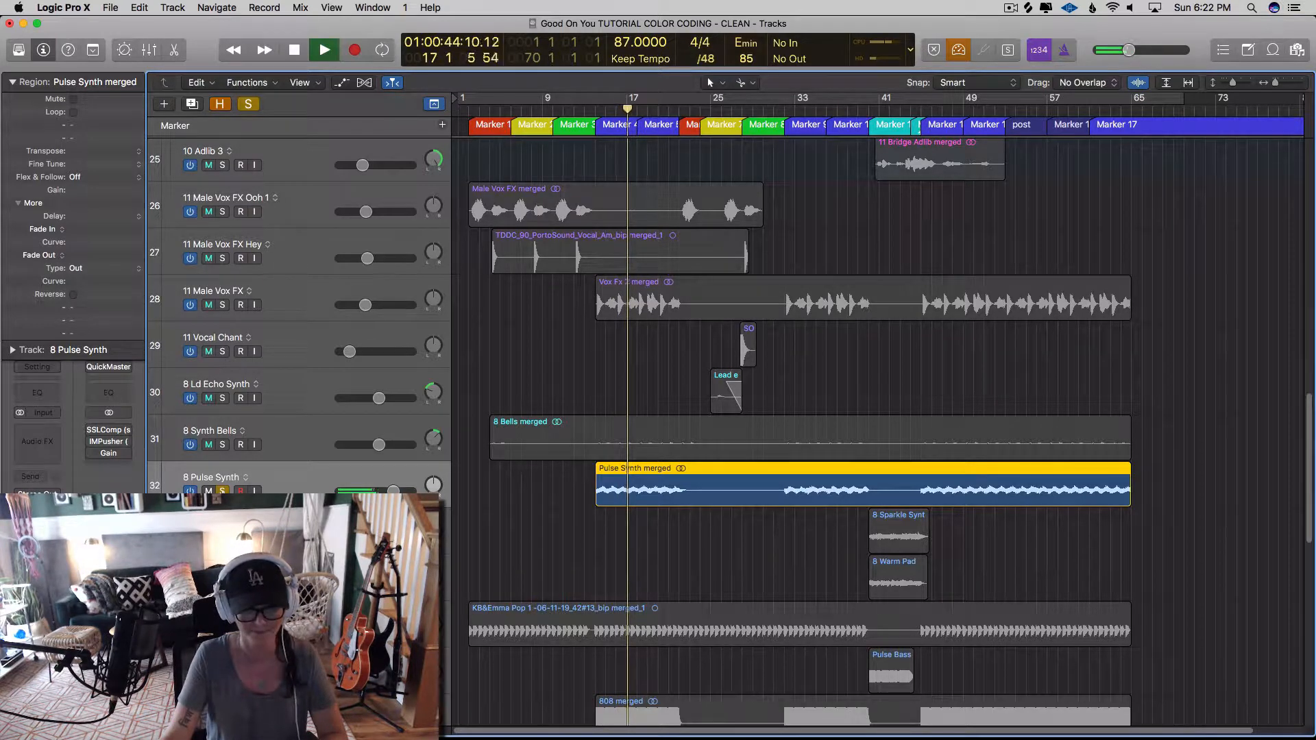
key("space")
key("s")
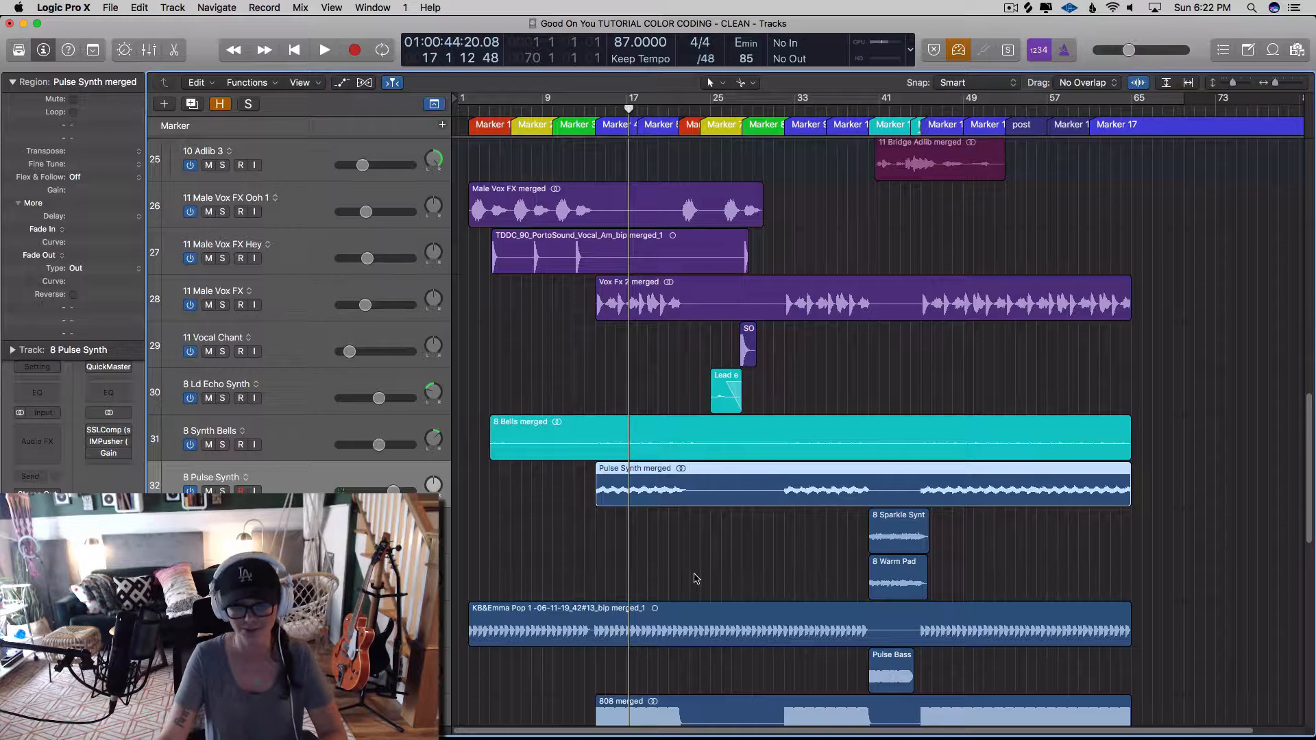
- Color the Pulse Synth merged region cyan, one shade darker than the bells region
key("alt+c")
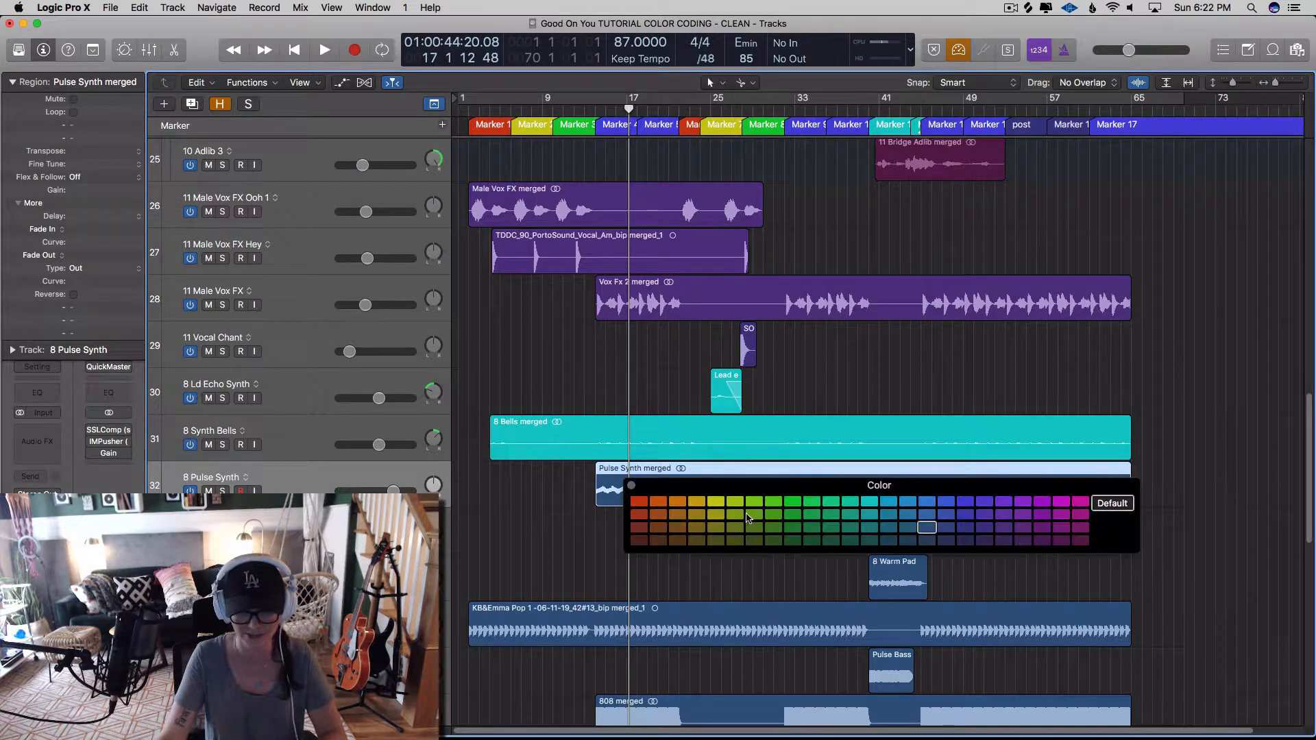
left_click(869, 514)
left_click(631, 486)
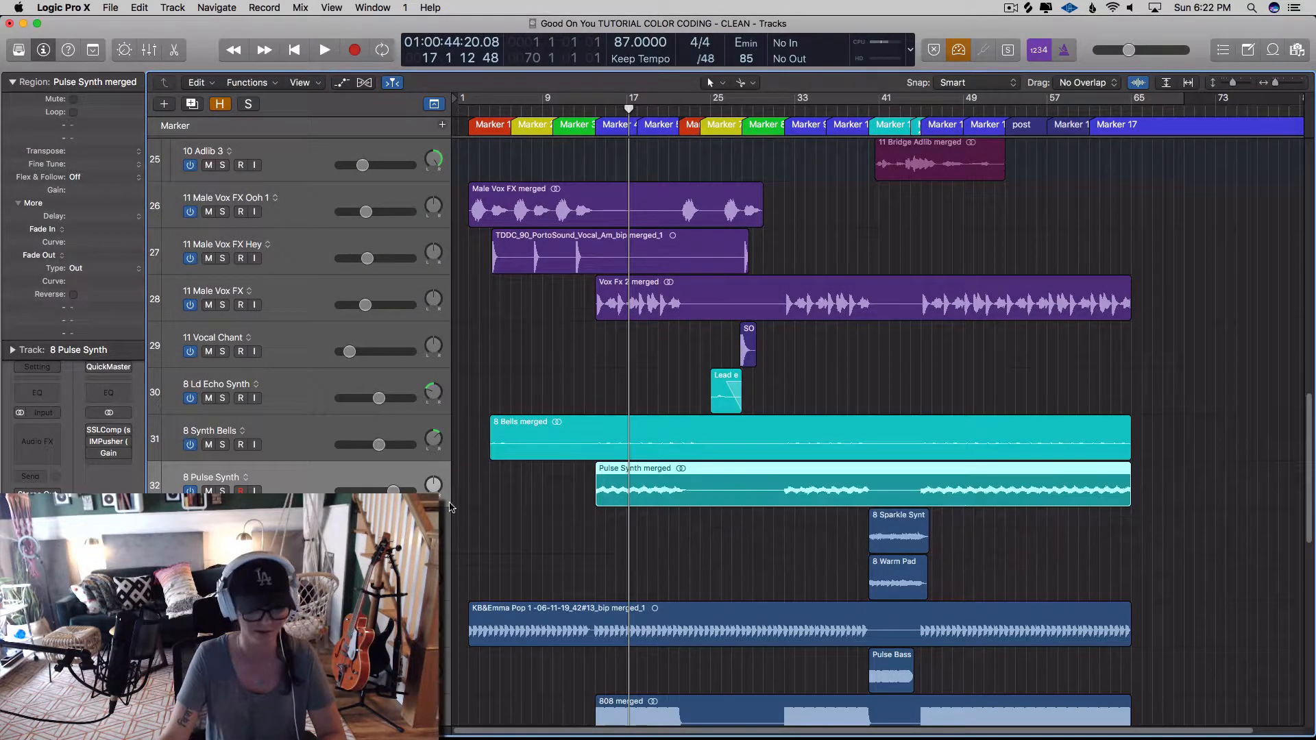
- Listen to the 8 Sparkle Synth region soloed from bar 40 and end the playback and solo
key("Down")
left_click(872, 108)
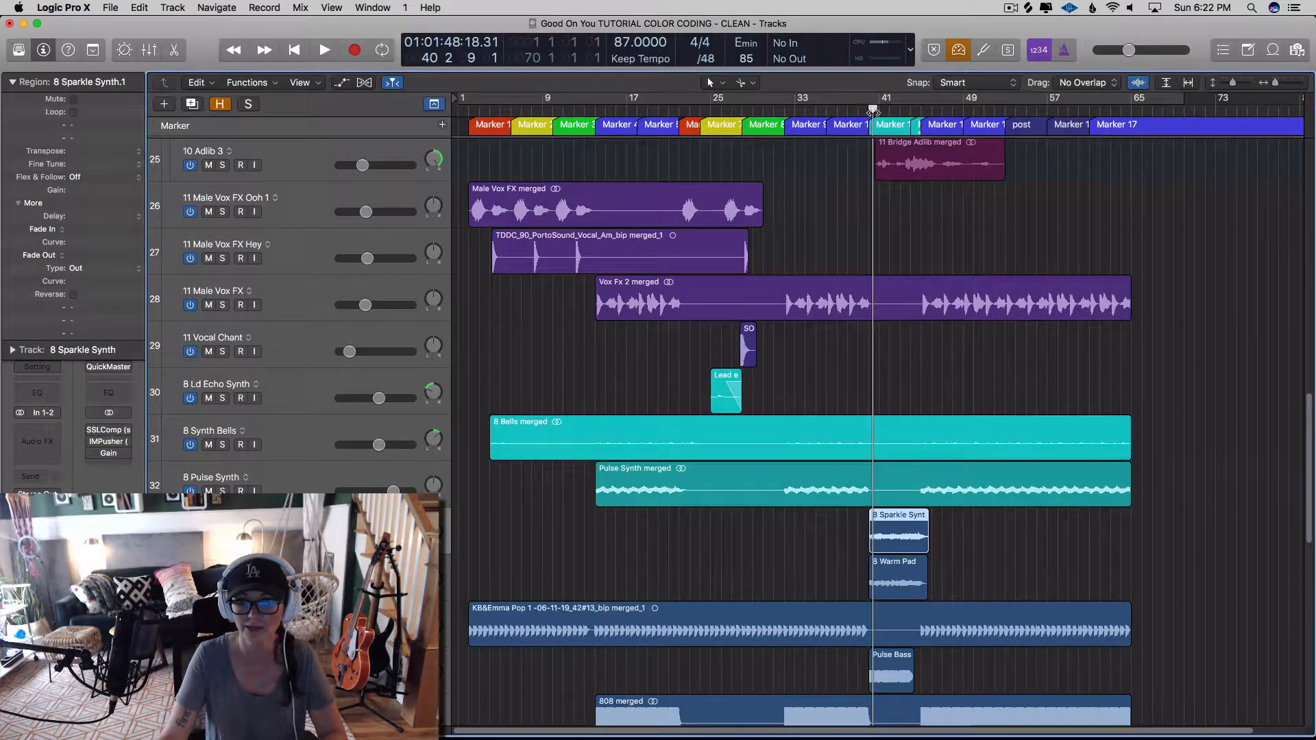
key("ctrl+s")
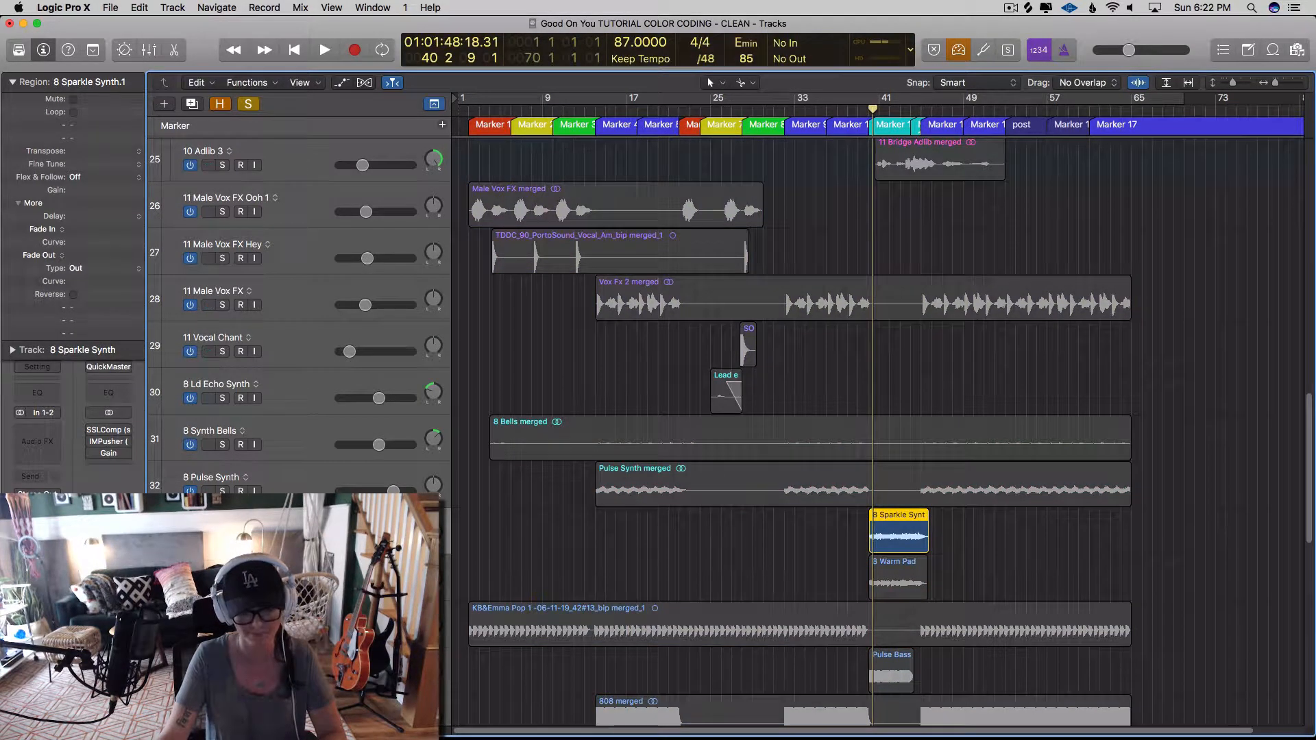
key("space")
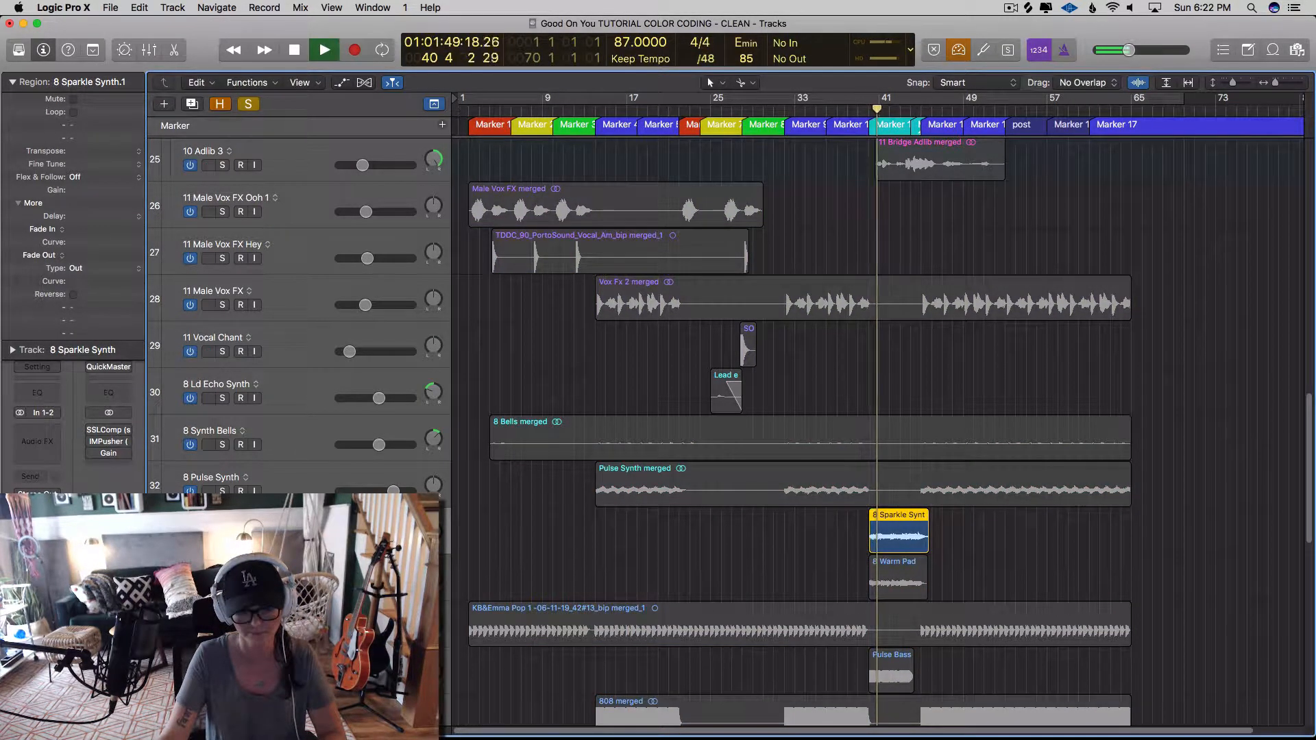
key("space")
key("ctrl+s")
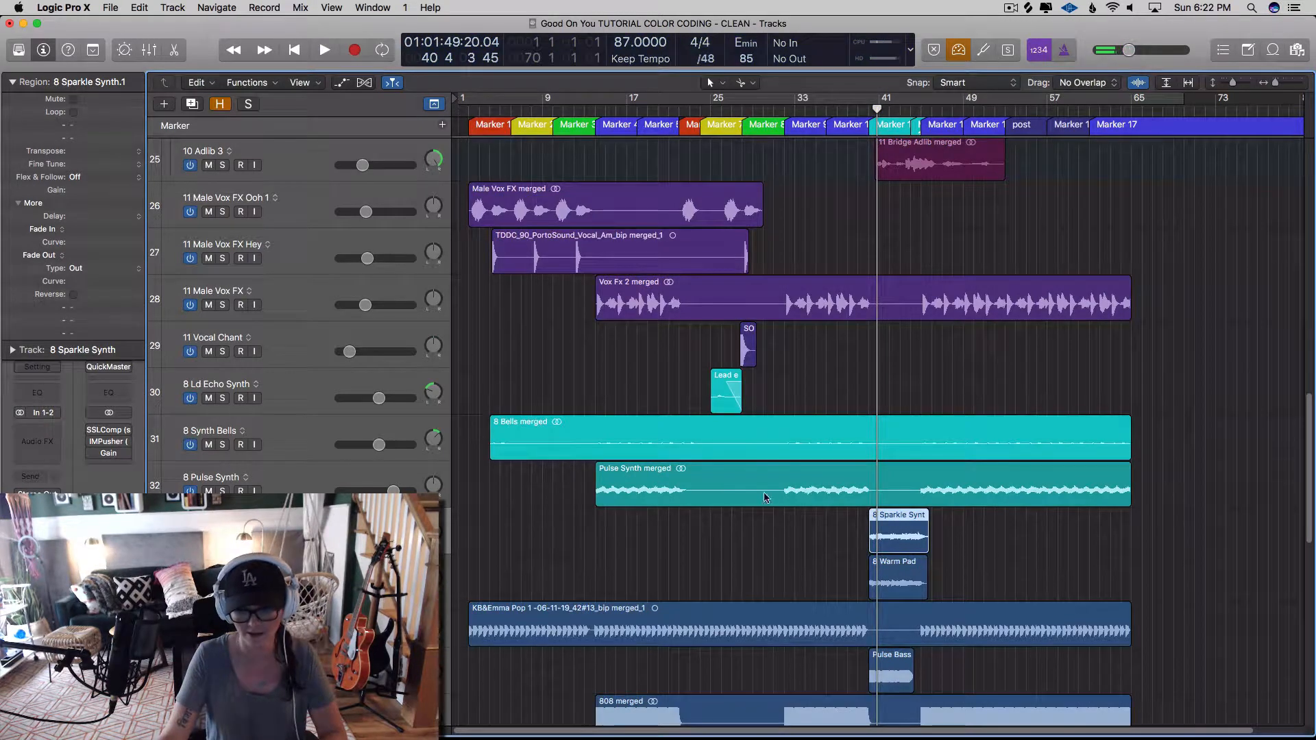
- Color the 8 Sparkle Synth region the same medium cyan as the Pulse Synth region, selecting both together
left_click(893, 500, "shift")
key("alt+c")
left_click(869, 514)
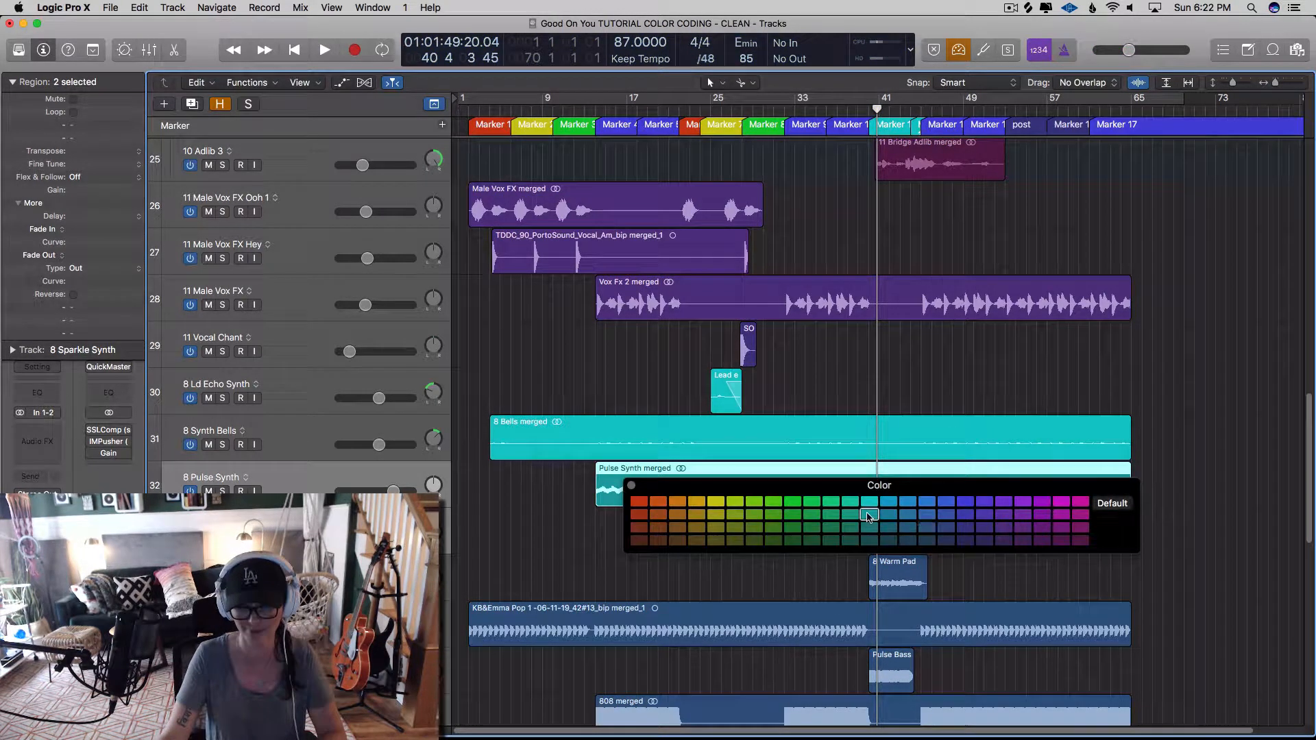
left_click(631, 485)
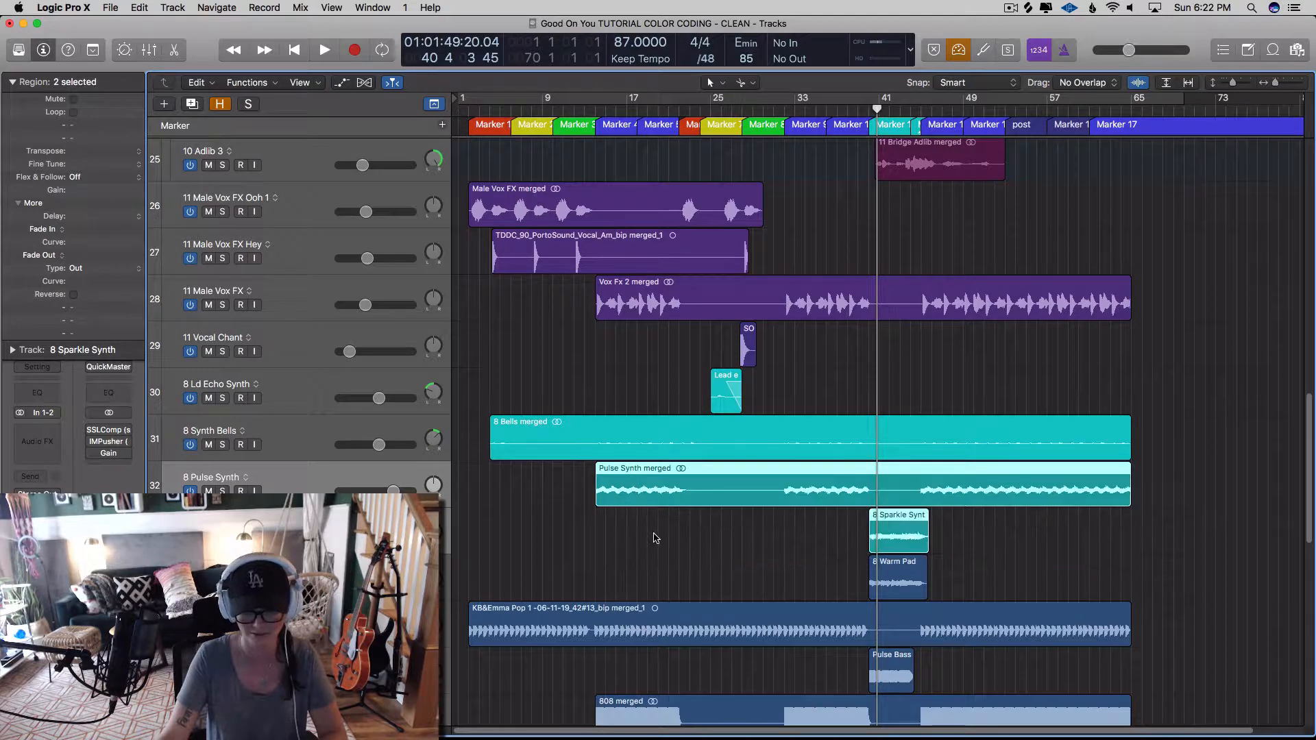
- Color the 8 Warm Pad region a dark teal, one shade darker than the Sparkle Synth region
left_click(837, 564)
left_click(889, 573)
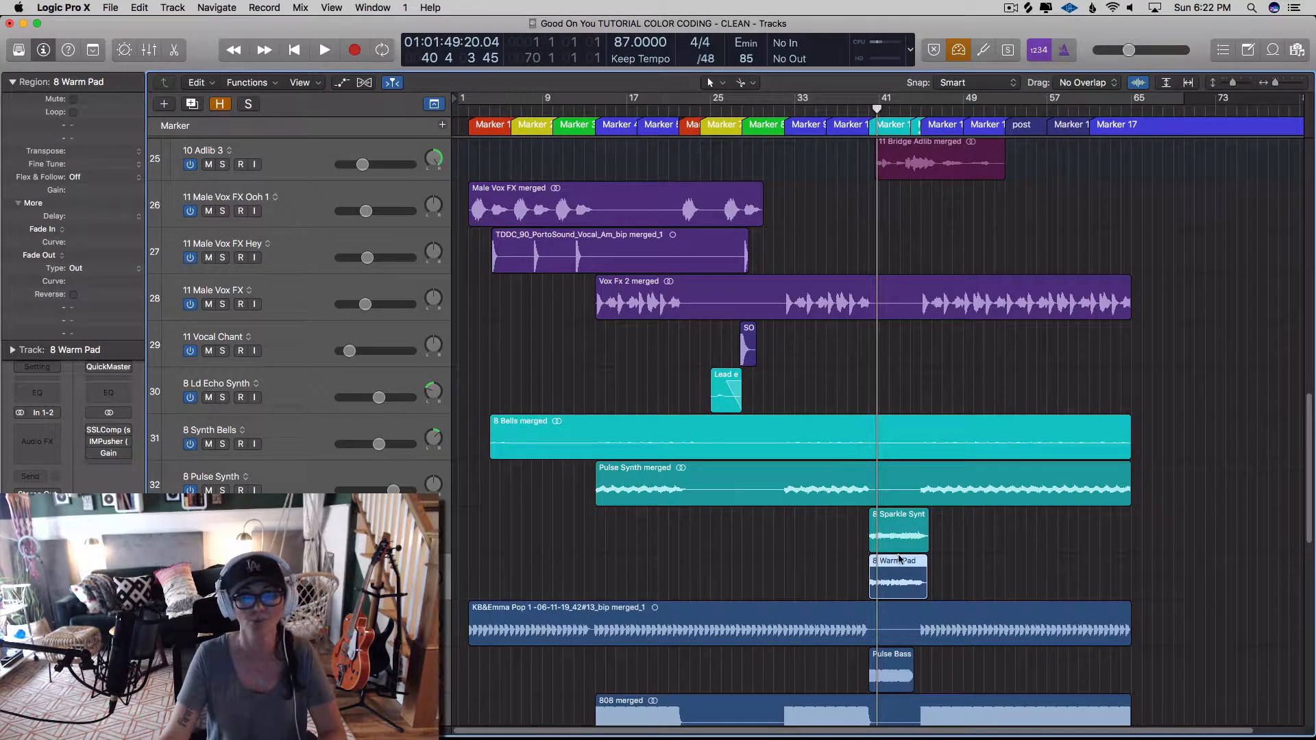
key("alt+c")
left_click(869, 527)
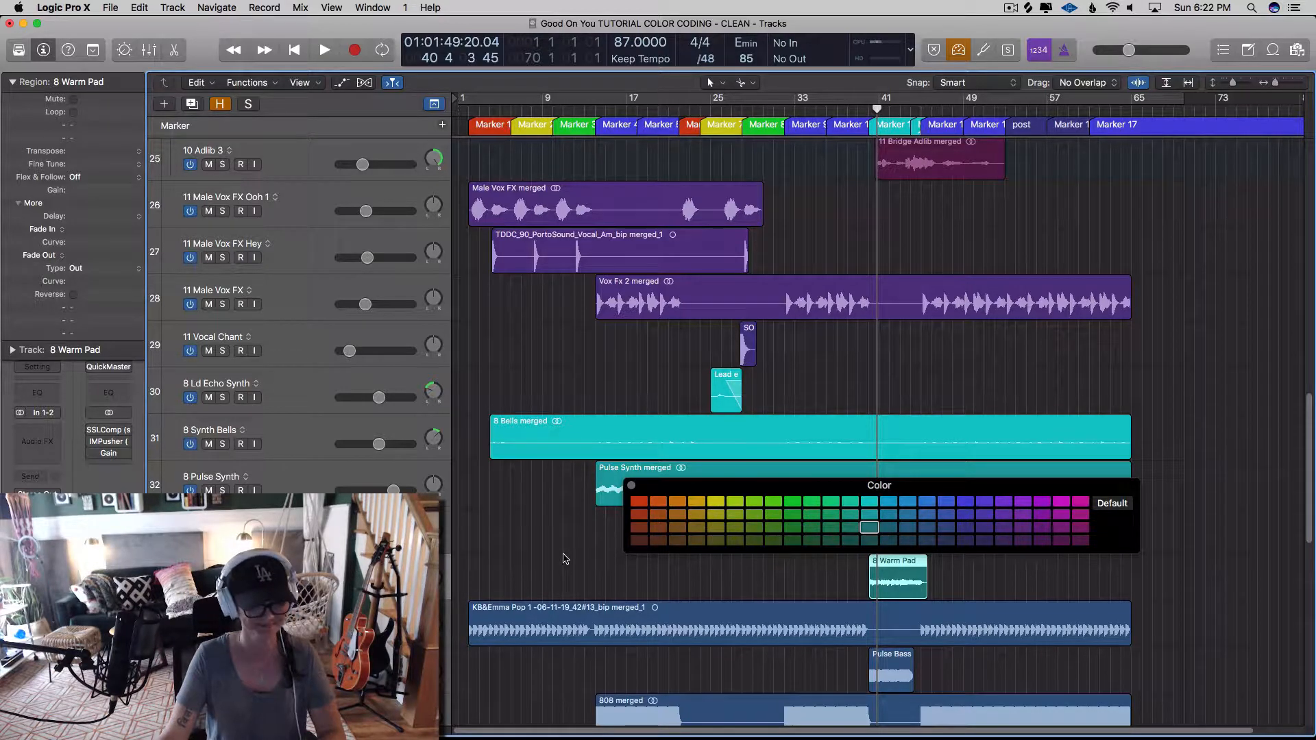
left_click(631, 485)
- Color the guitar region on the 6 Gtr track bright green
left_click(629, 611)
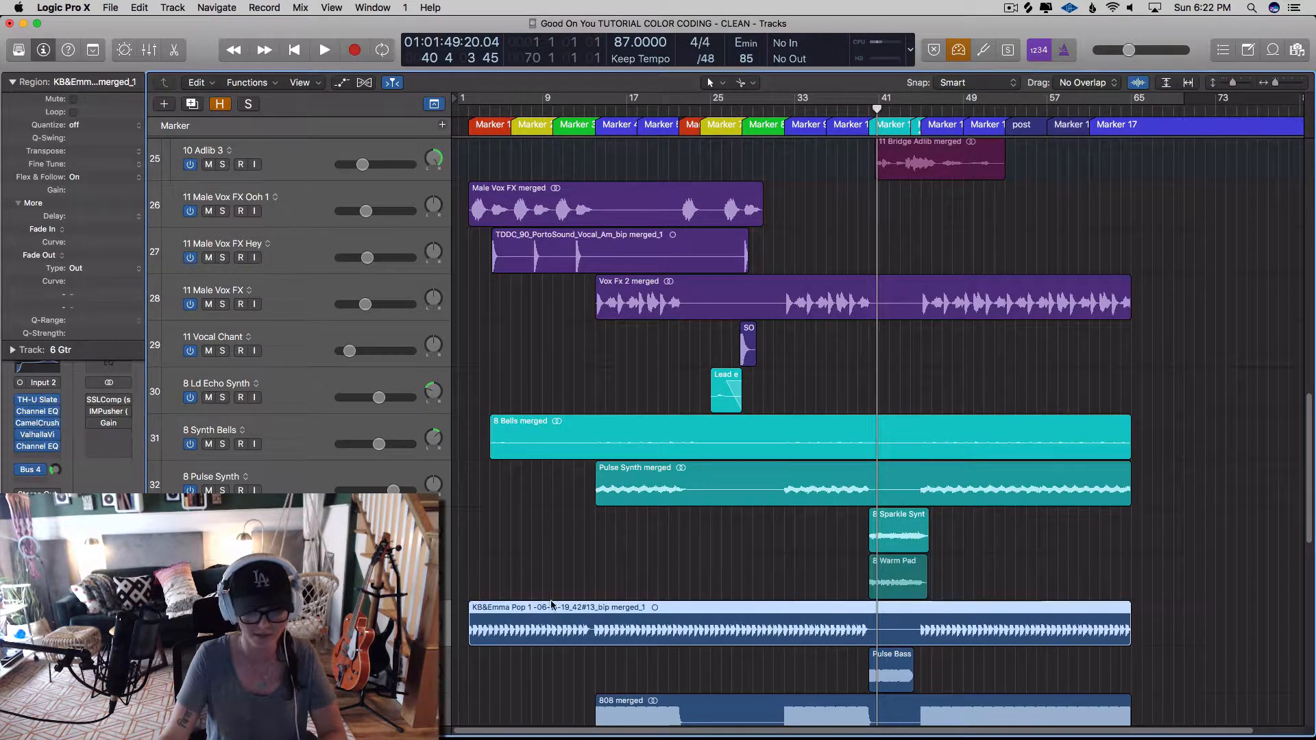
key("alt+c")
left_click(792, 501)
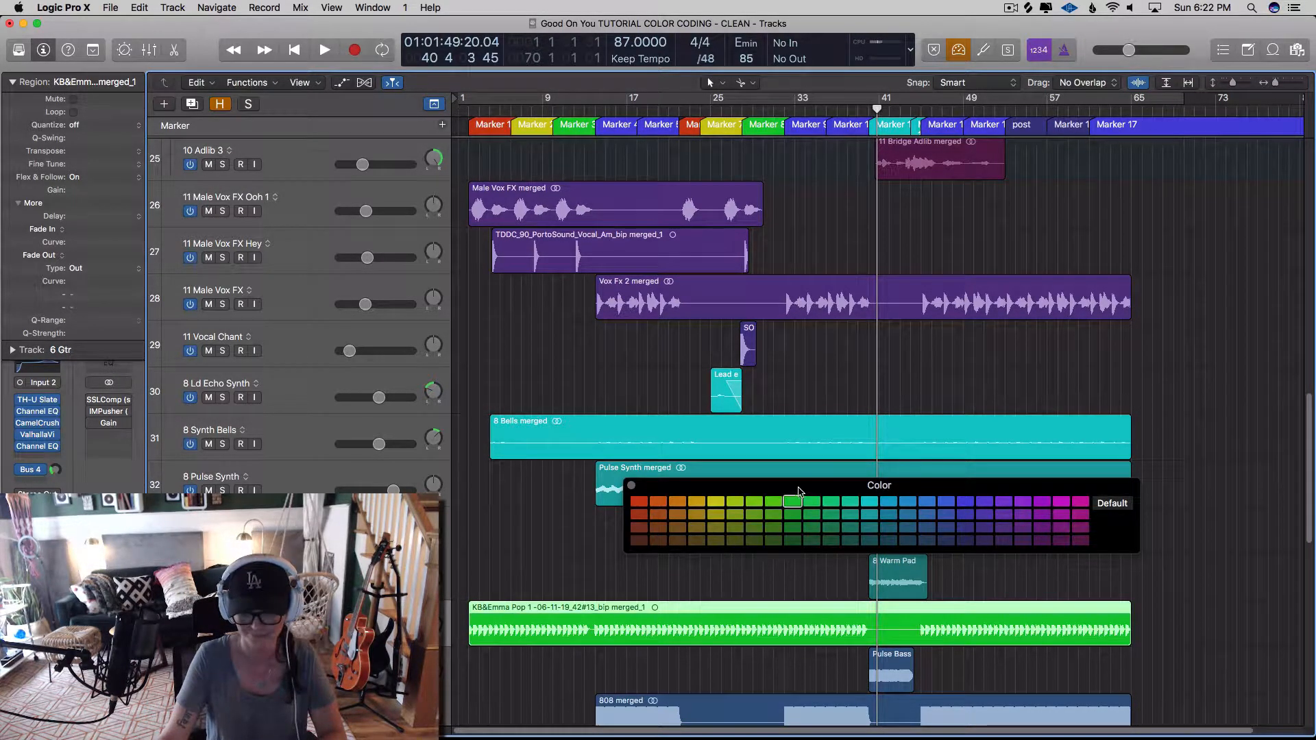
- Color the regions on the 4 Pulse Bass, 4 808 and 4 Bass Synth Pluck tracks the darkest shade of green
scroll(486, 627, "down", 5)
key("Down")
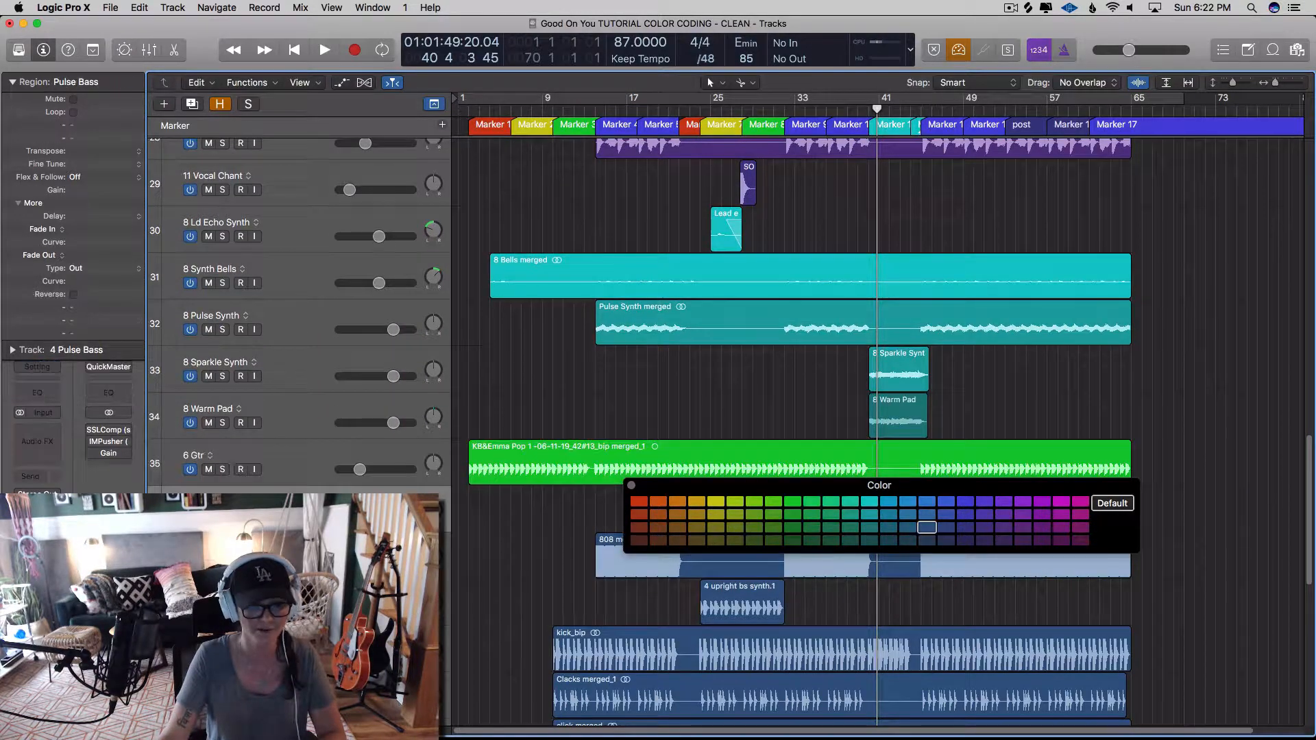
key("shift+Down")
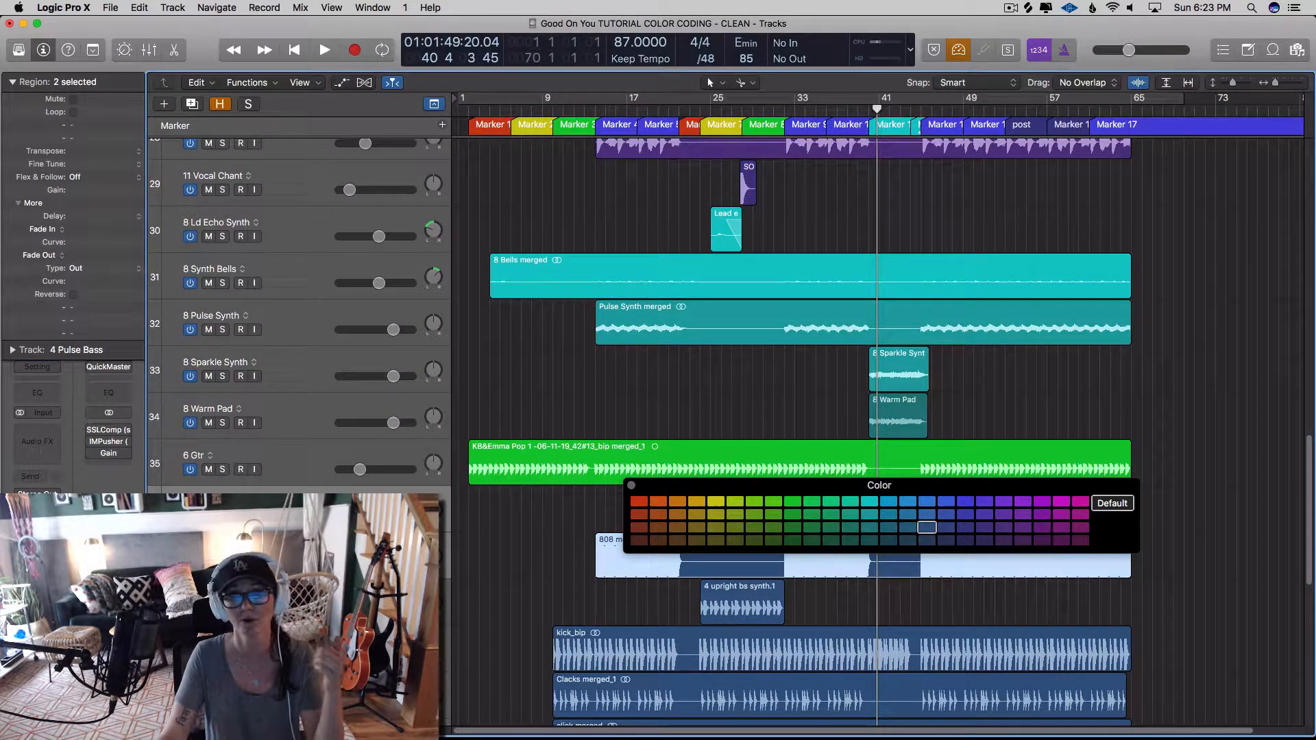
key("Down")
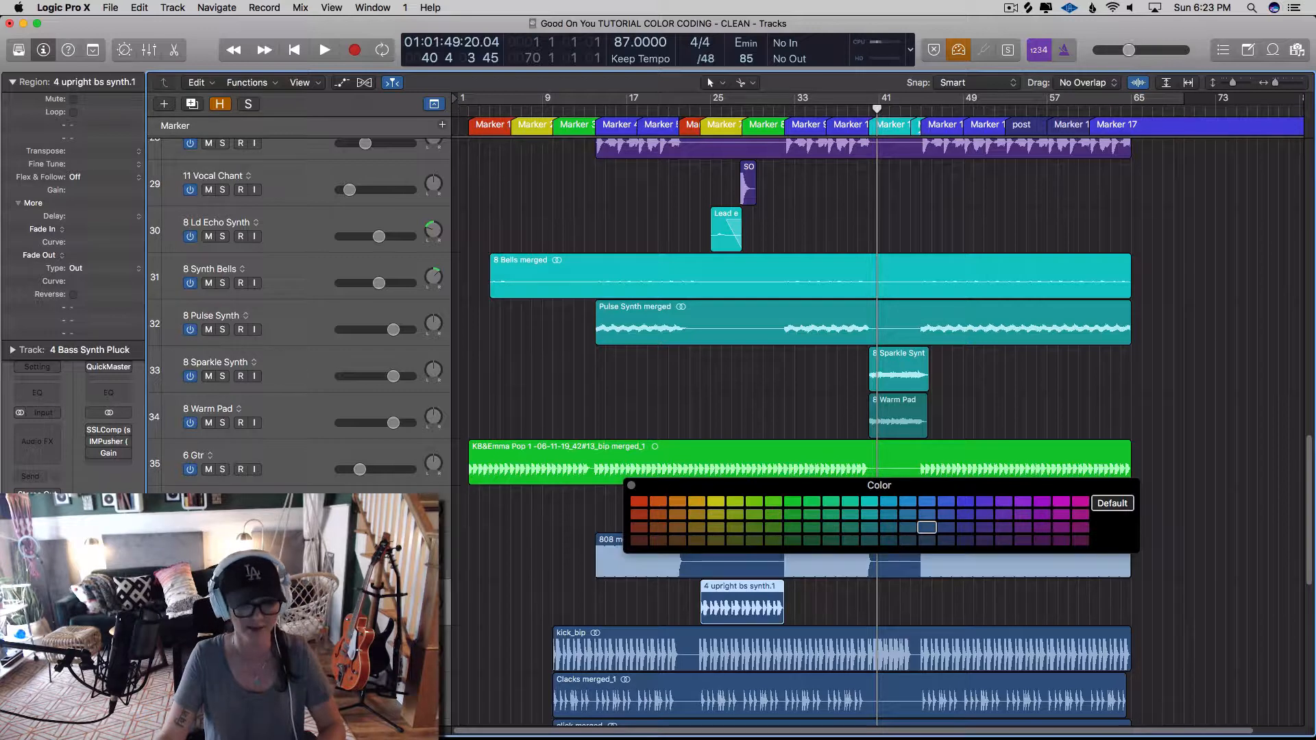
key("shift+Up")
key("shift+Up")
key("alt+c")
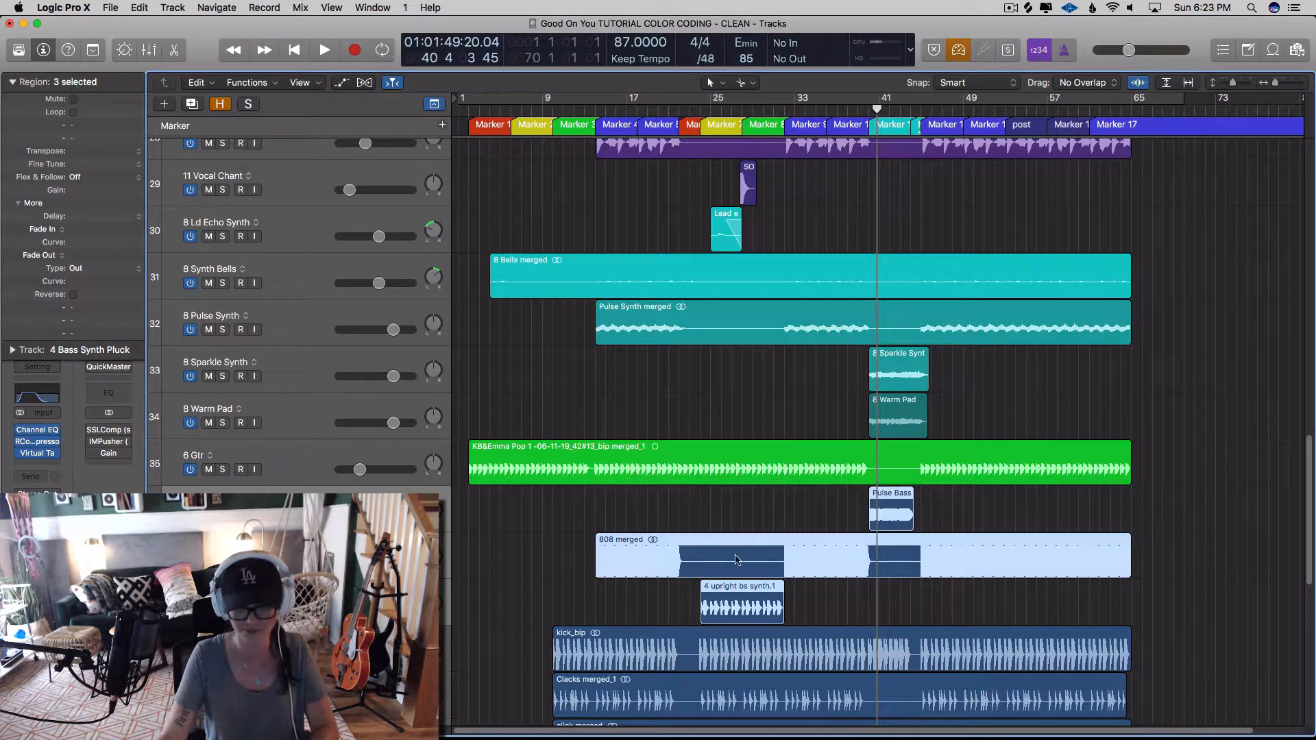
key("alt+c")
left_click(811, 541)
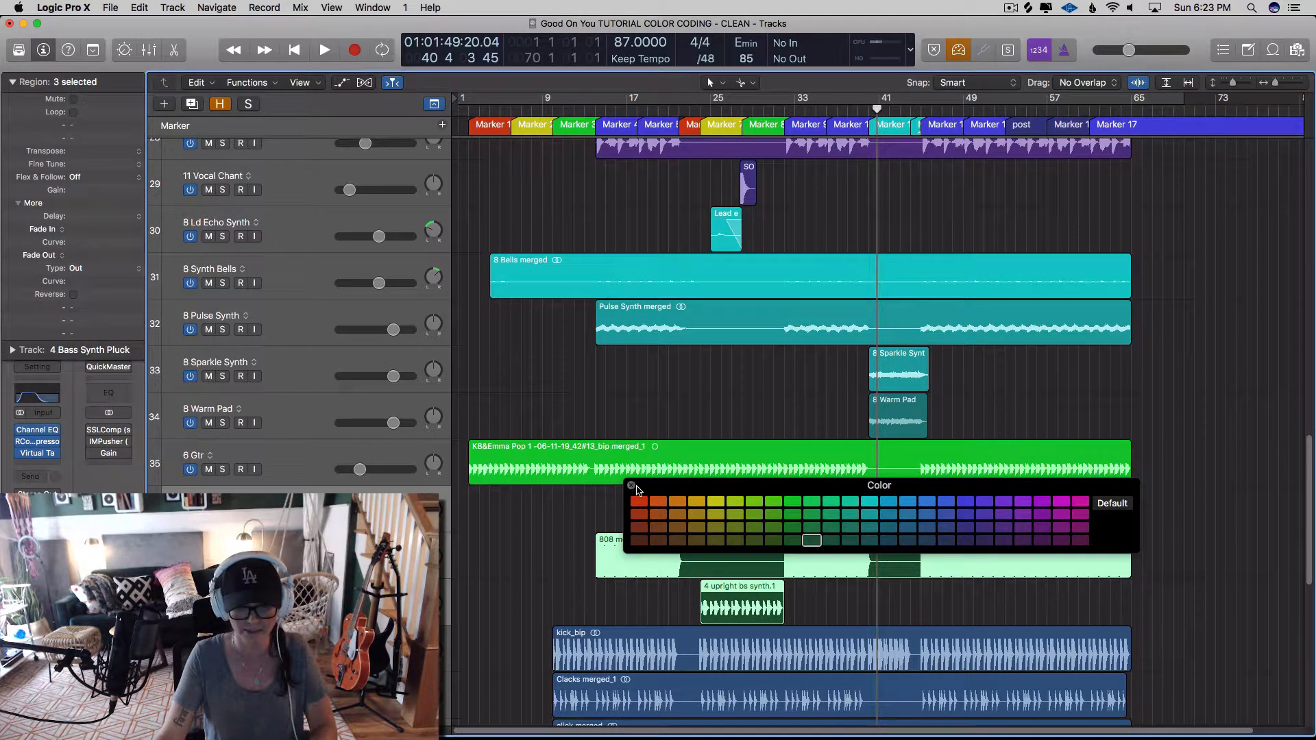
key("alt+c")
- Color all regions on the kick_bip, 1 Clacks, 1 Click and 1 Crash tracks bright red
scroll(681, 509, "down", 1)
scroll(682, 508, "down", 5)
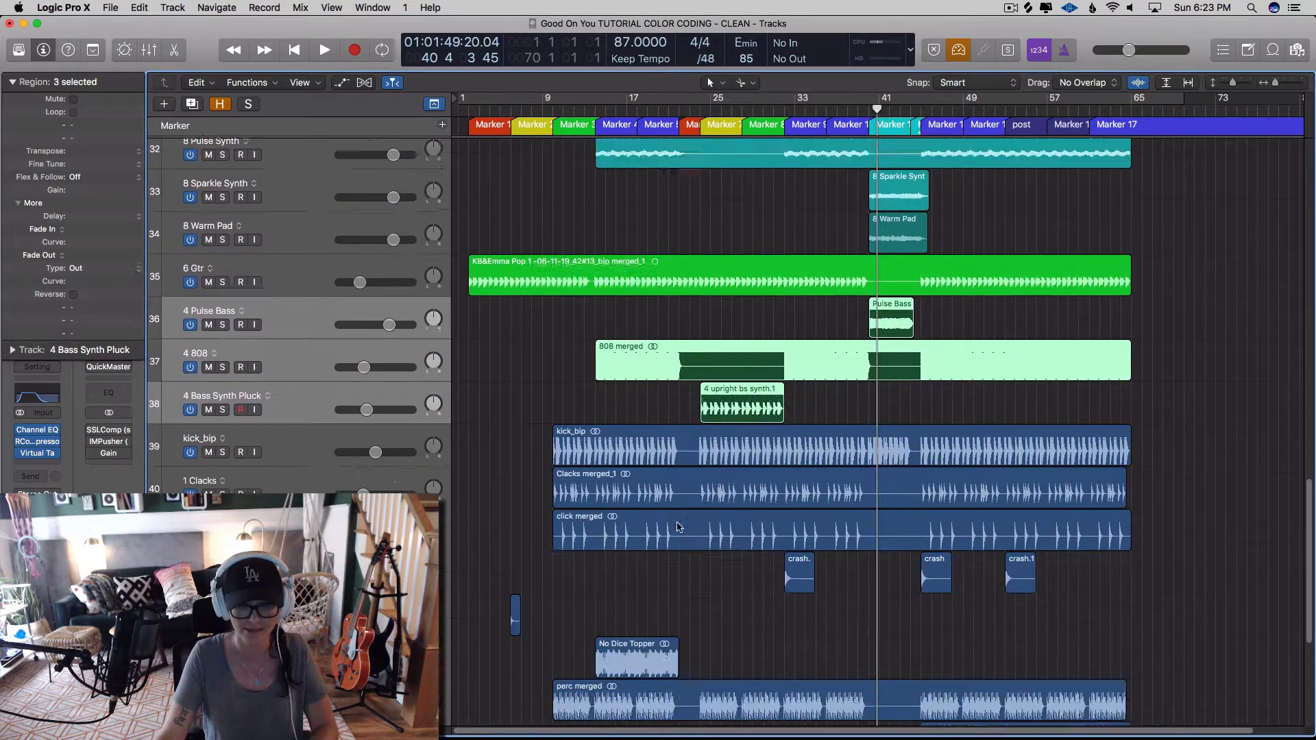
left_click(316, 444)
key("shift+Down")
key("shift+Down")
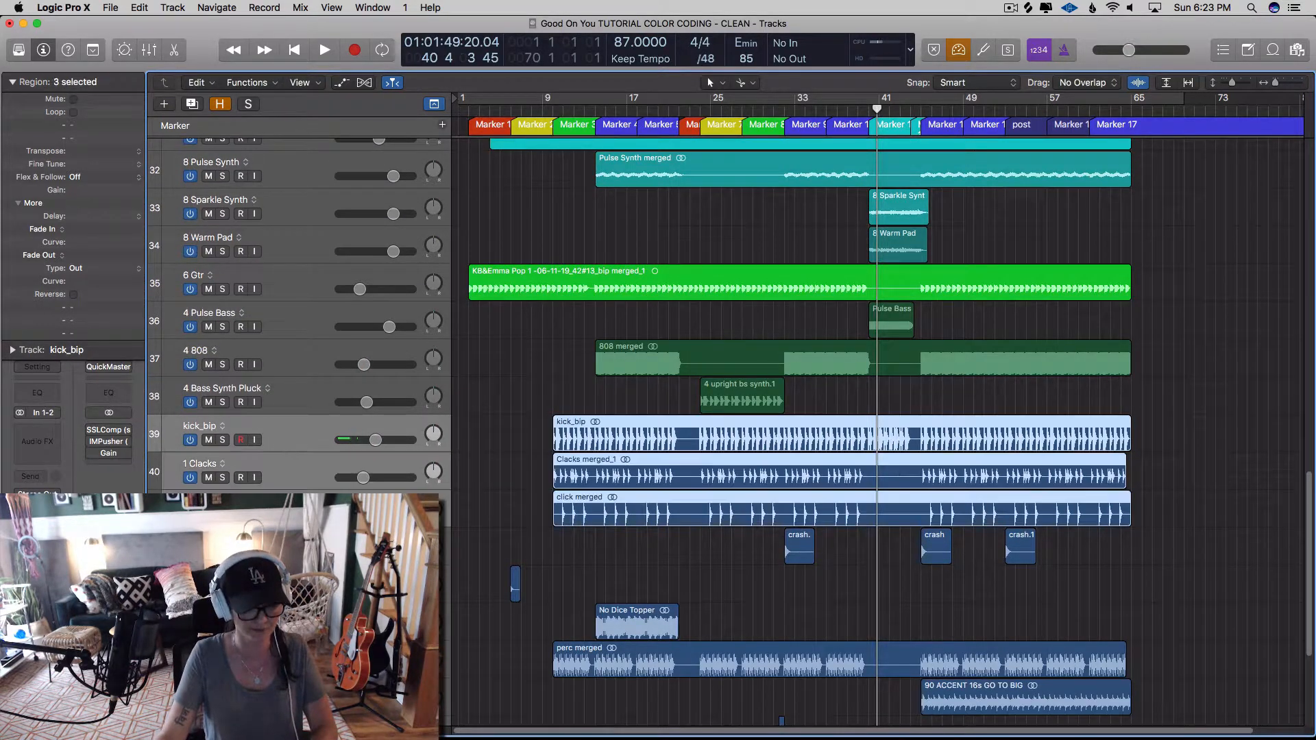
key("shift+Down")
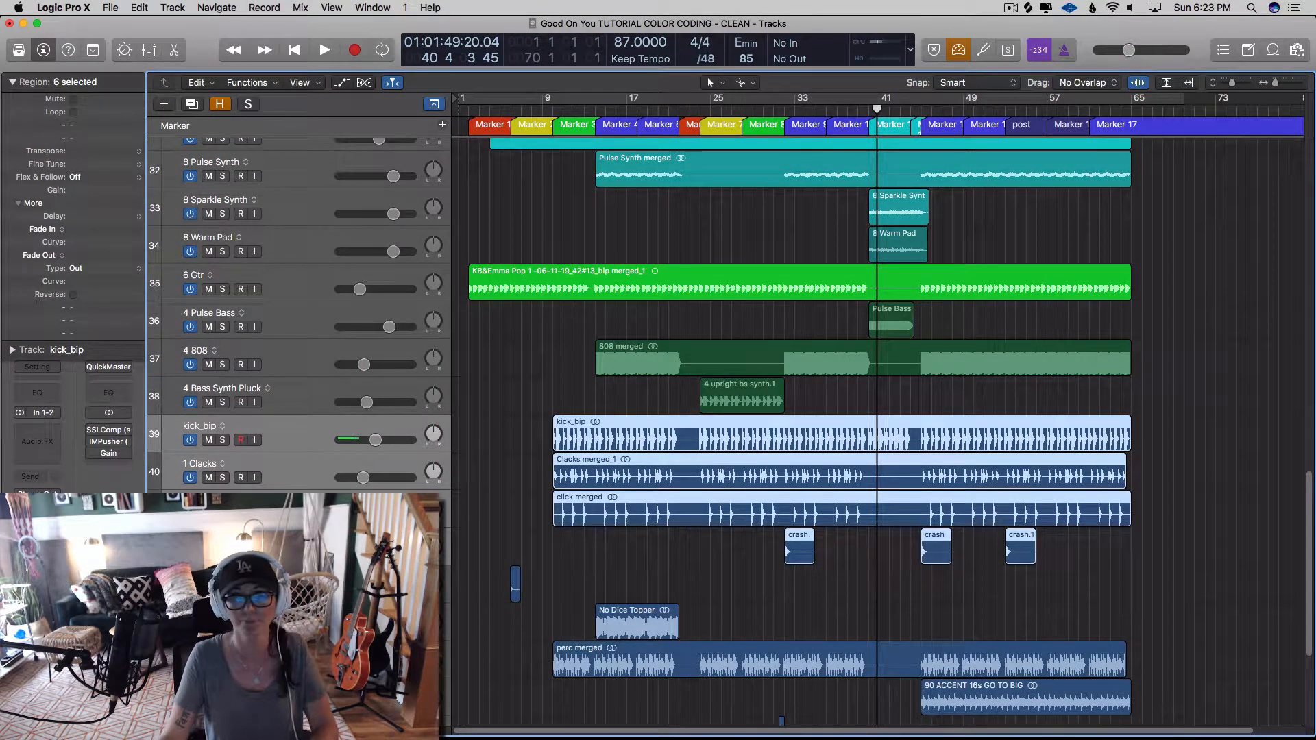
key("alt+c")
left_click(638, 501)
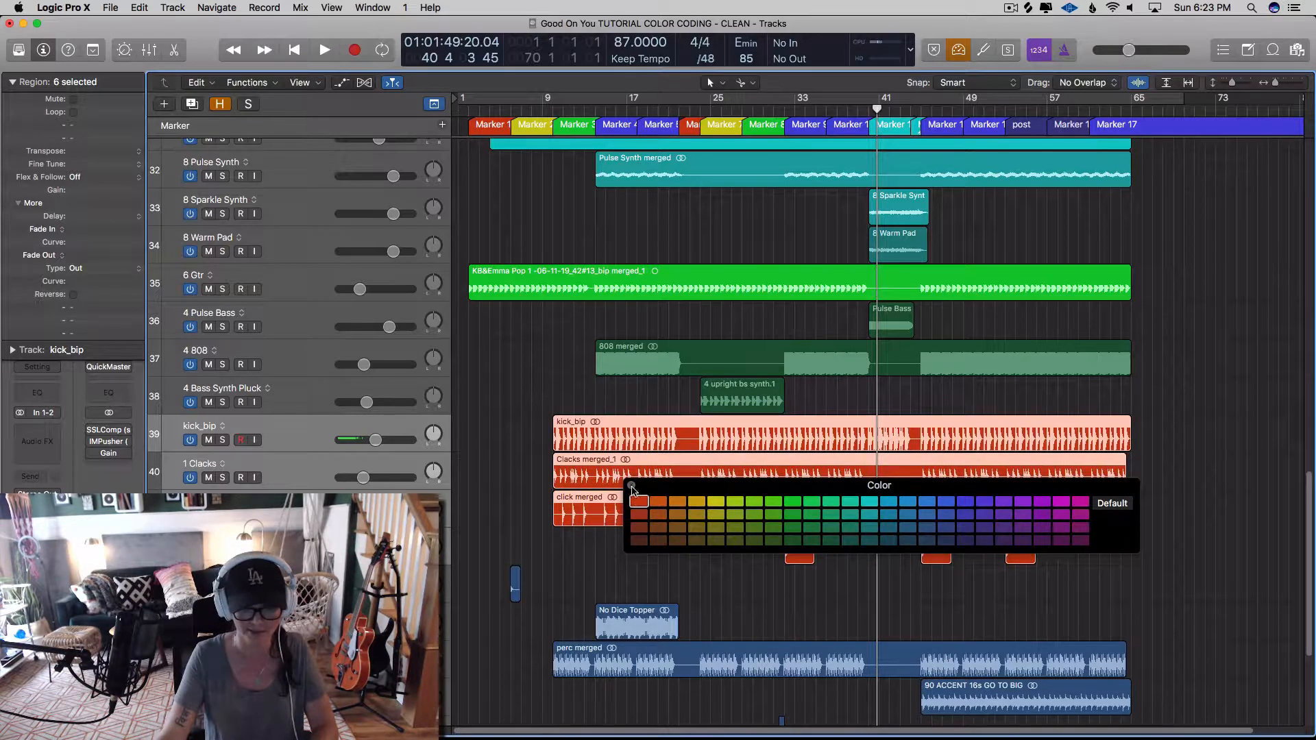
- Add the 2 Jingle bell region to the selected drum regions and color it the same bright red
key("shift+Down")
key("alt+c")
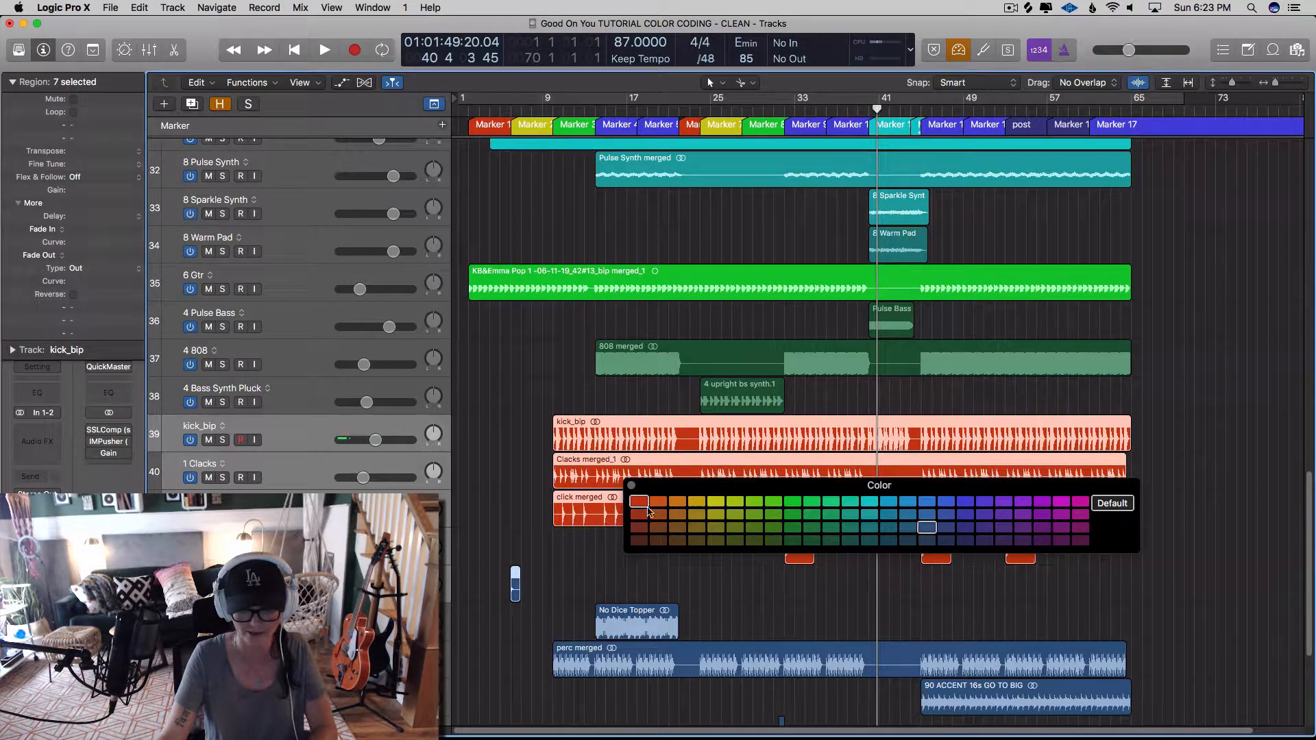
key("alt+c")
left_click(638, 503)
scroll(634, 510, "down", 3)
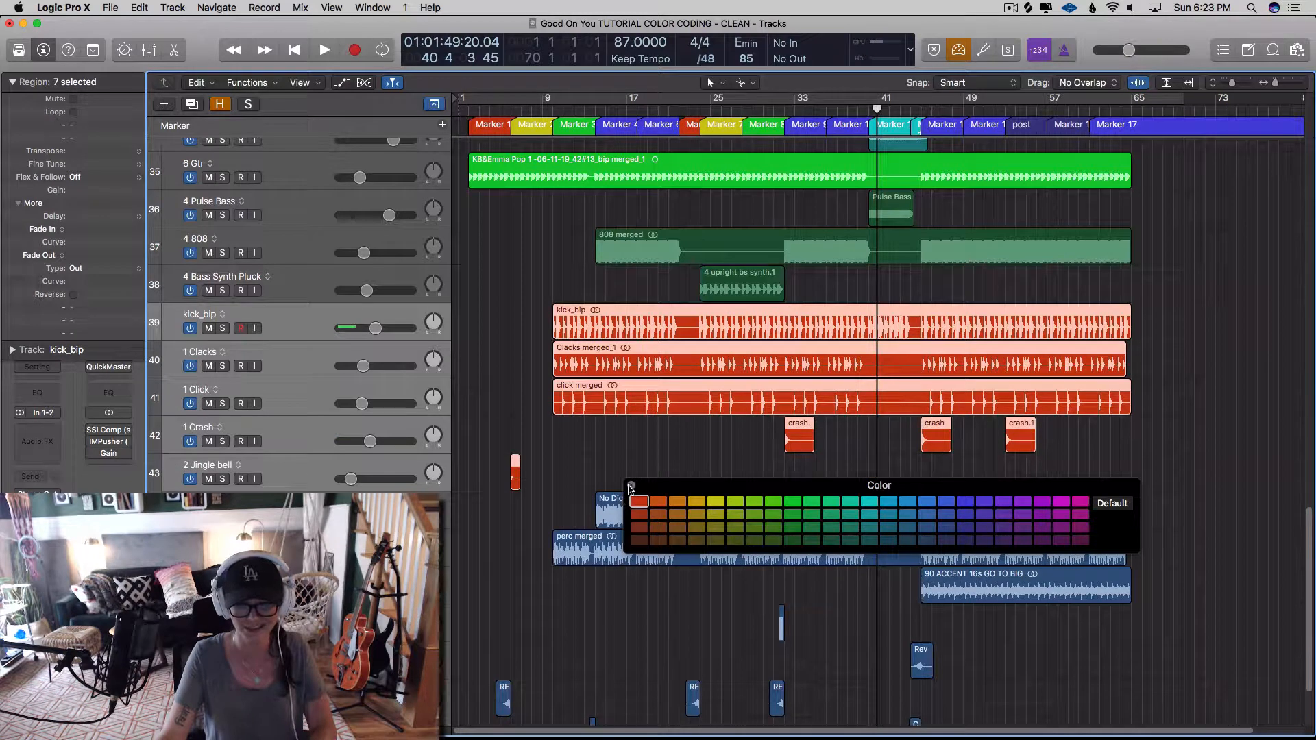
left_click(631, 486)
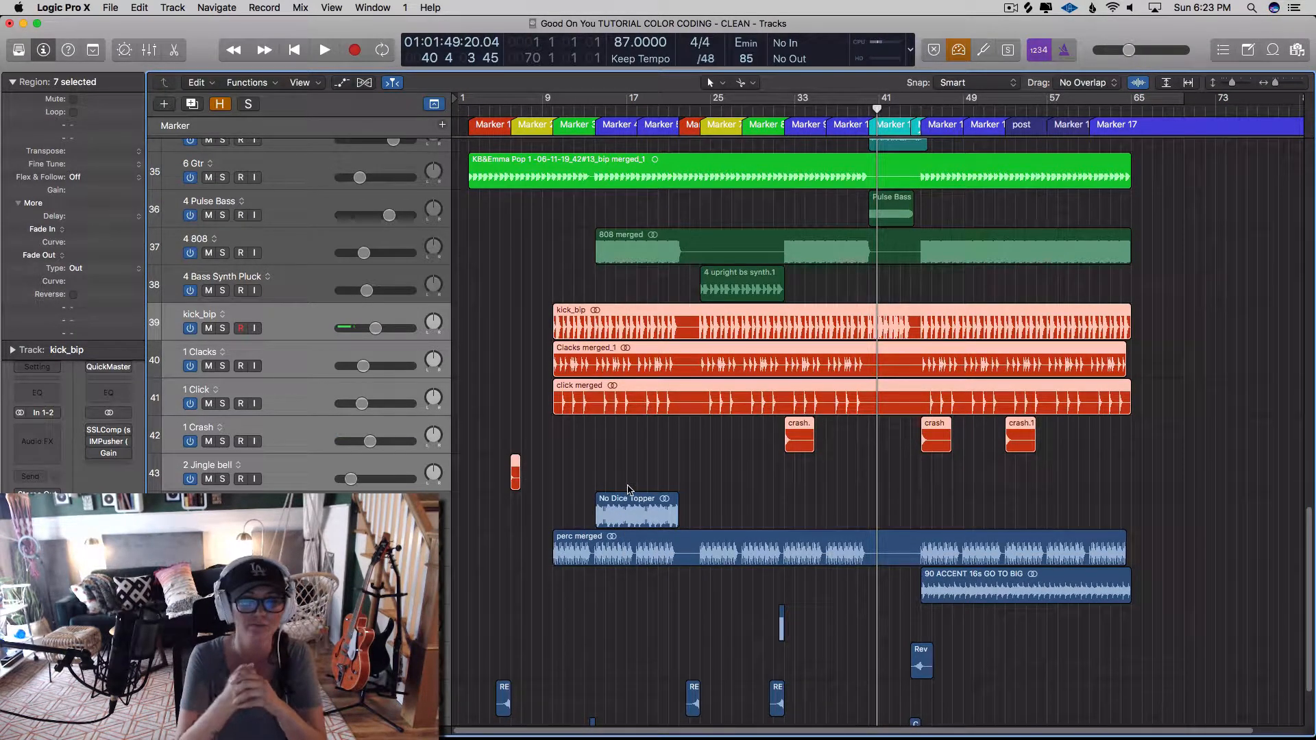
- Color the regions on the 1 Topper, 2 perc and 2 Tambo tracks orange
left_click(637, 510)
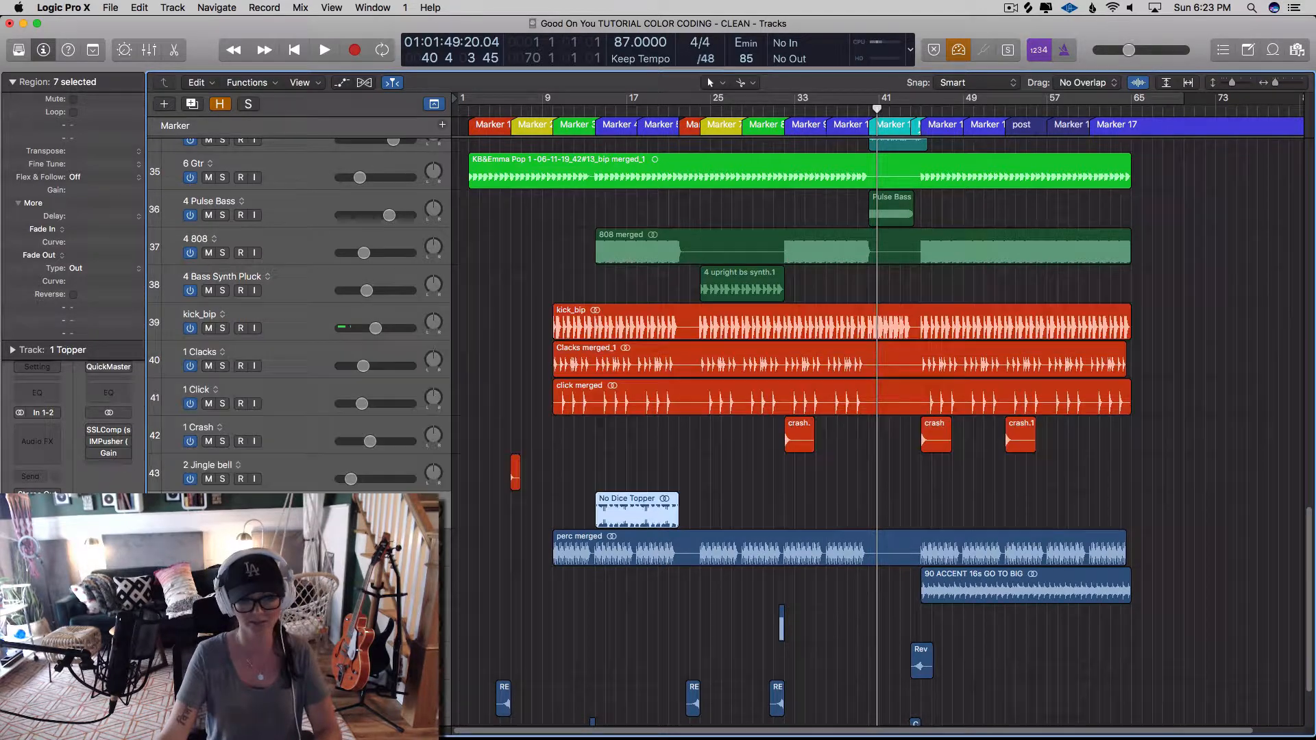
left_click(637, 548, "shift")
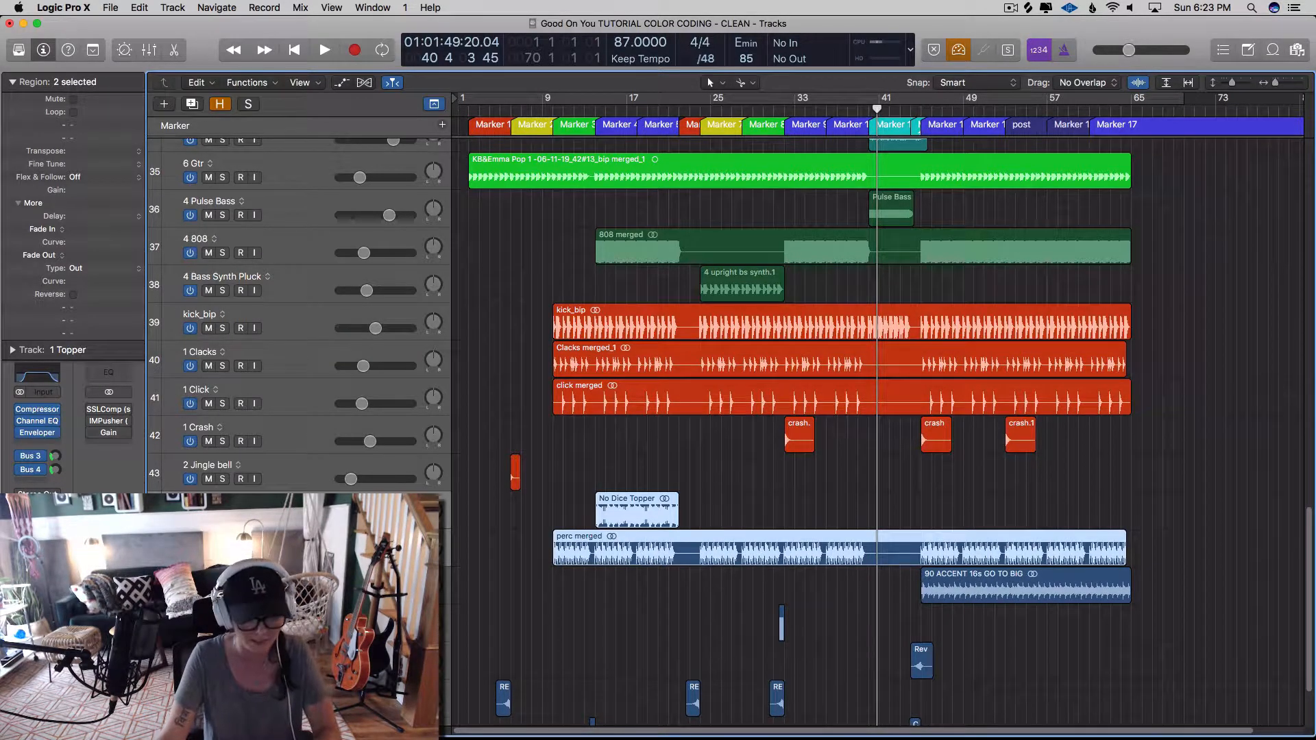
left_click(993, 590, "shift")
key("super+comma")
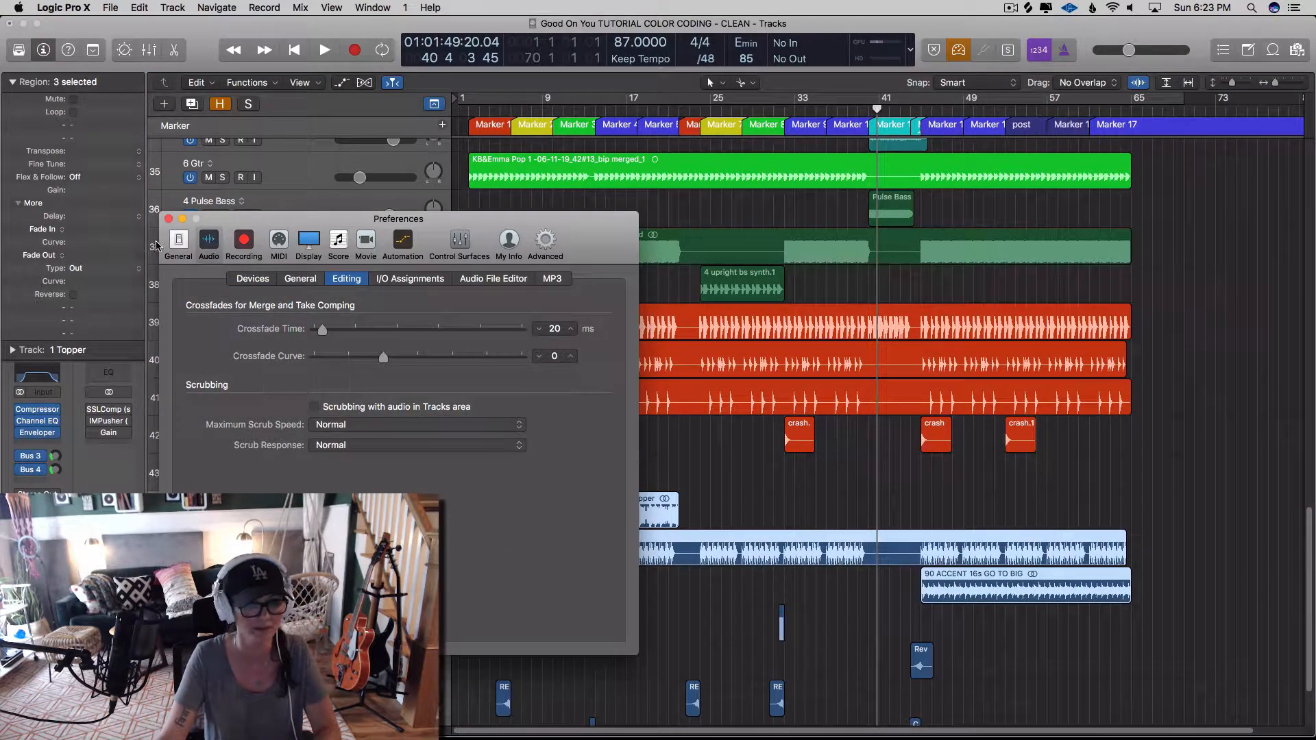
left_click(168, 218)
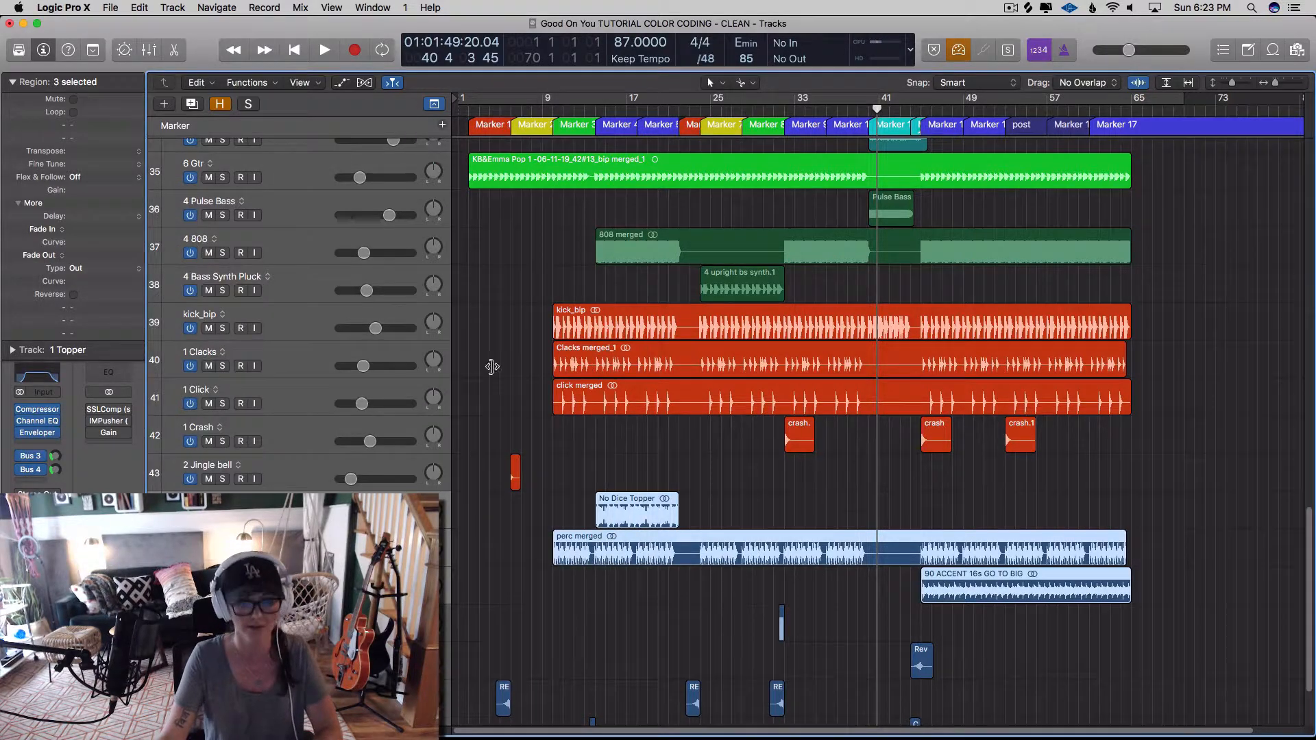
key("alt+c")
left_click(673, 505)
left_click(633, 488)
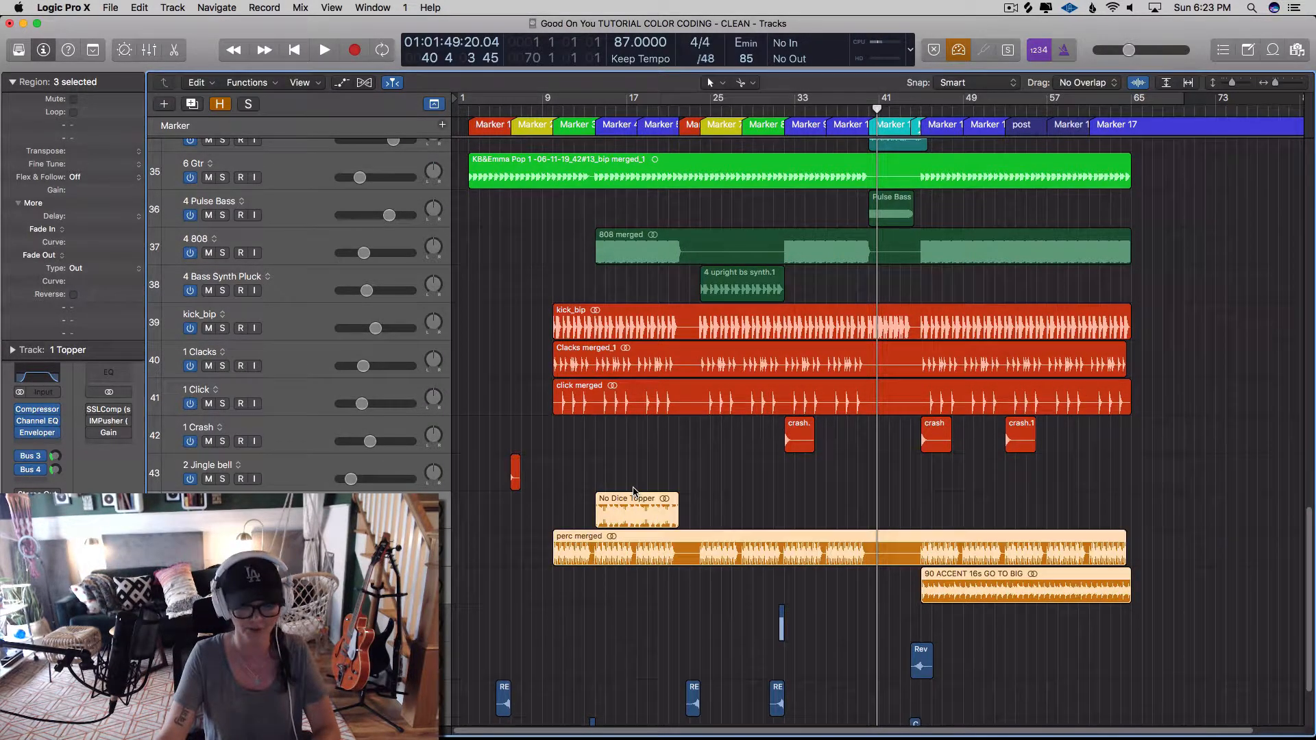
- Color the short region on the 2 Fill track dark reddish brown
scroll(634, 491, "down", 3)
left_click(592, 634)
key("alt+c")
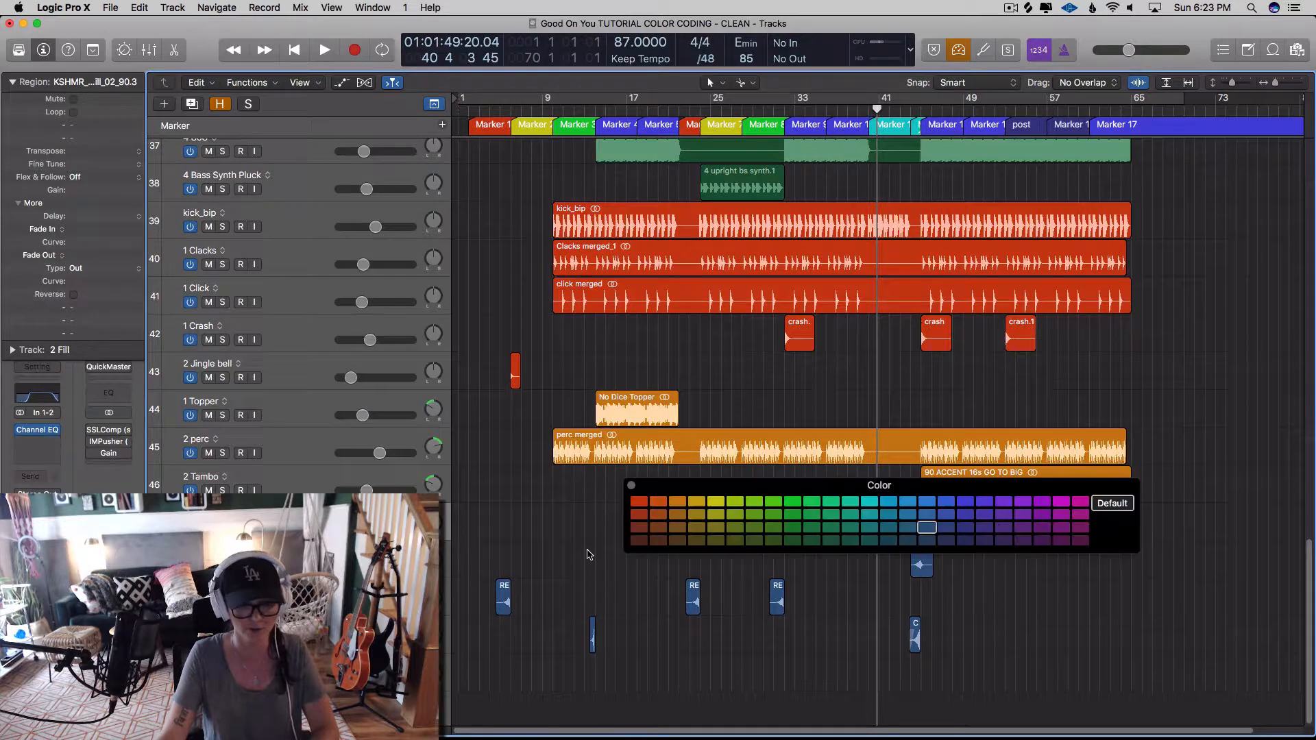
left_click(631, 486)
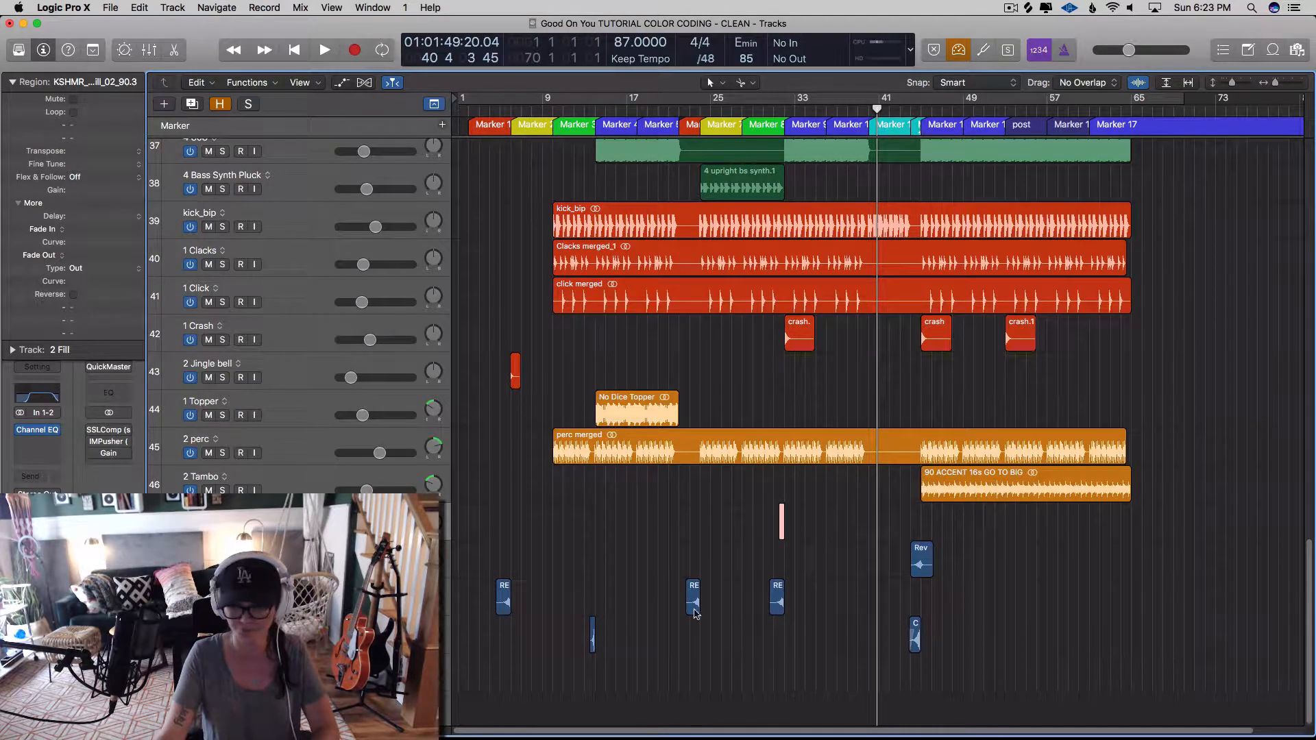
- Color the 2 Rev Piano region and the five effect regions on the two tracks below it bright yellow
left_click(921, 559)
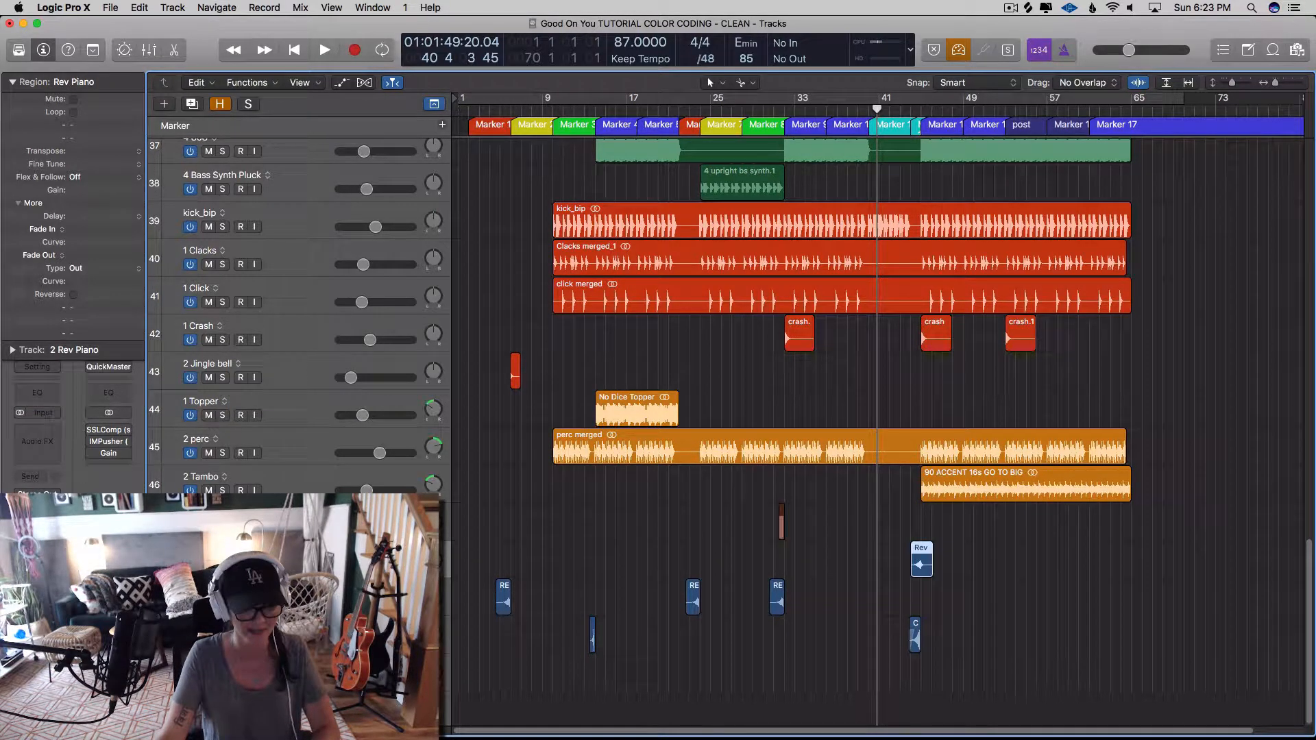
key("shift+c")
key("alt+c")
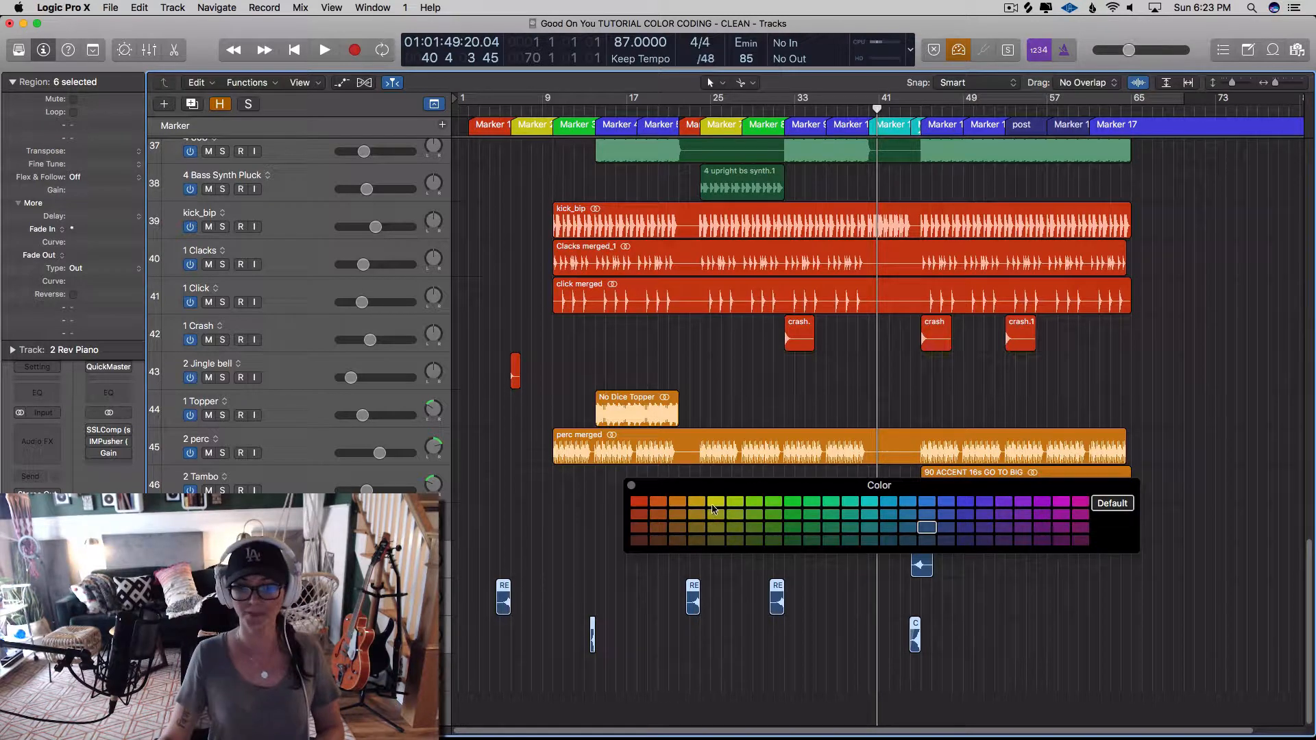
left_click(713, 506)
left_click(631, 485)
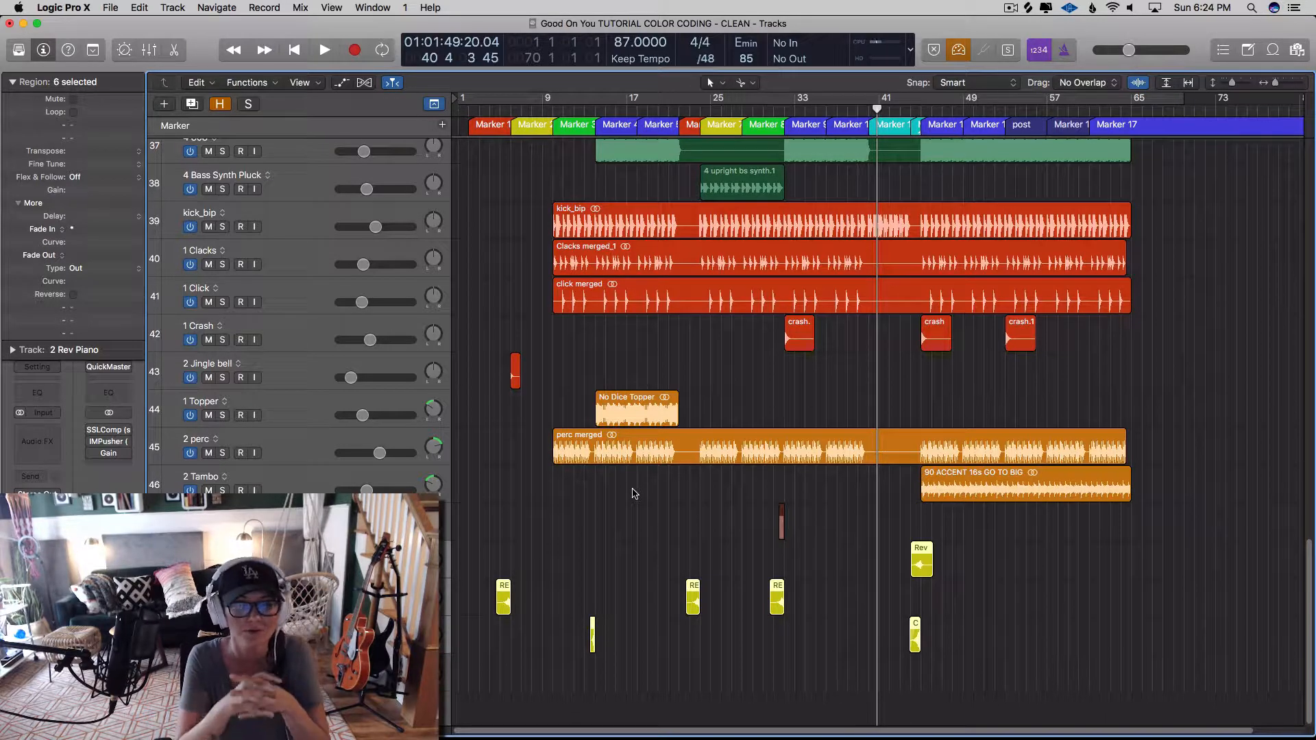
- Review the color-coded arrangement across the vocal, synth, guitar, bass, drum, percussion and effect tracks
key("super+Up")
key("super+Up")
key("super+Up")
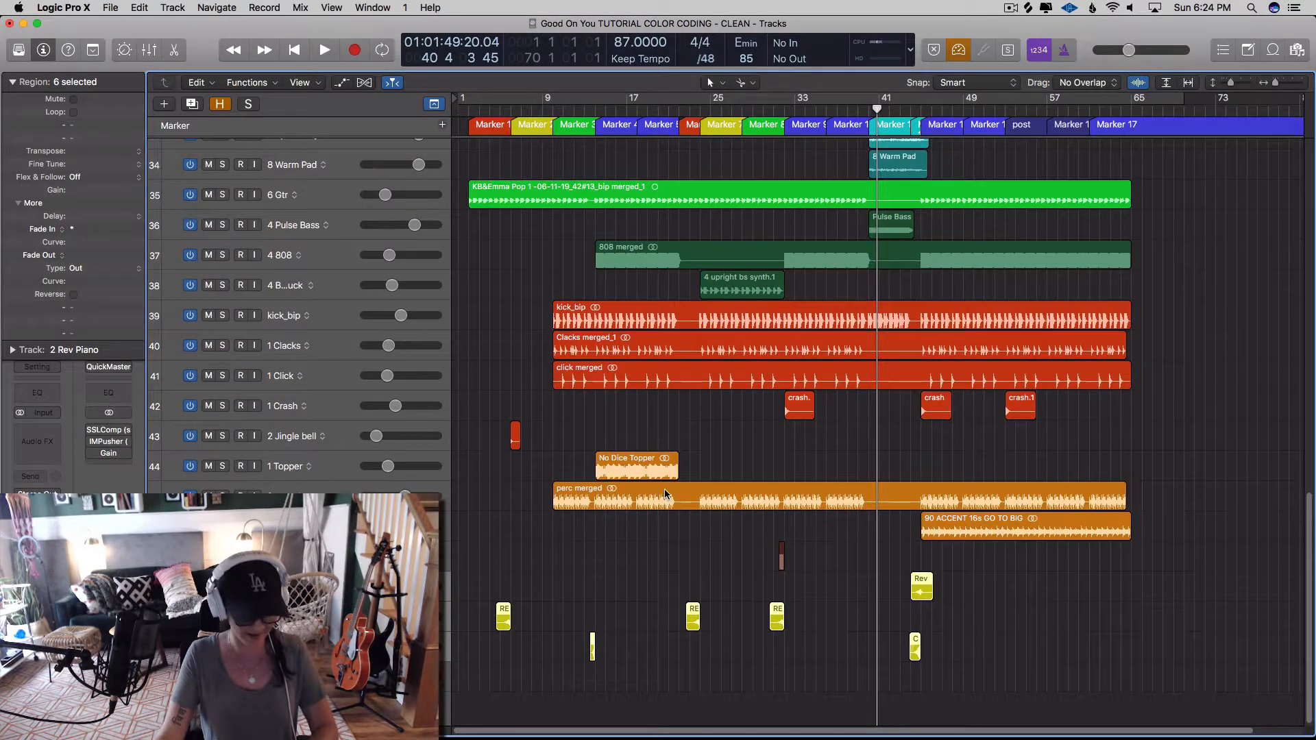
scroll(660, 488, "up", 10)
key("super+Up")
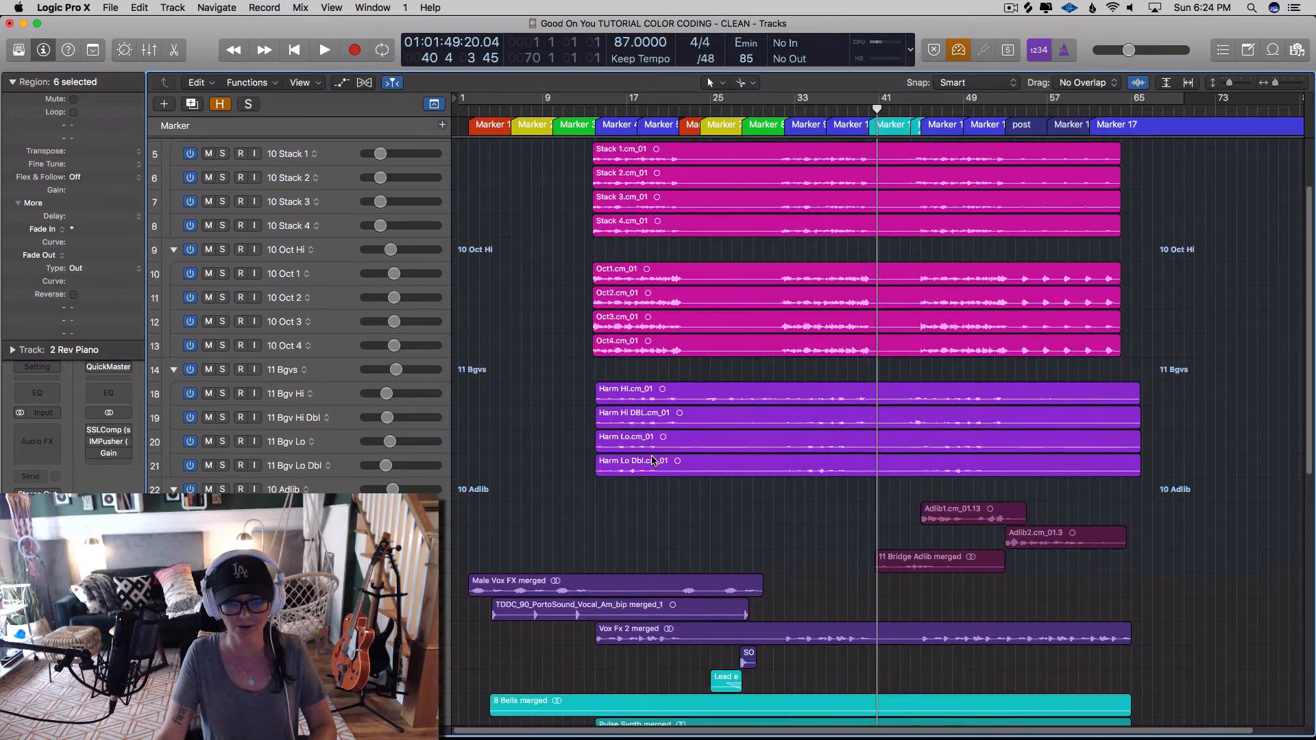
key("super+Up")
key("super+Up")
key("super+Up")
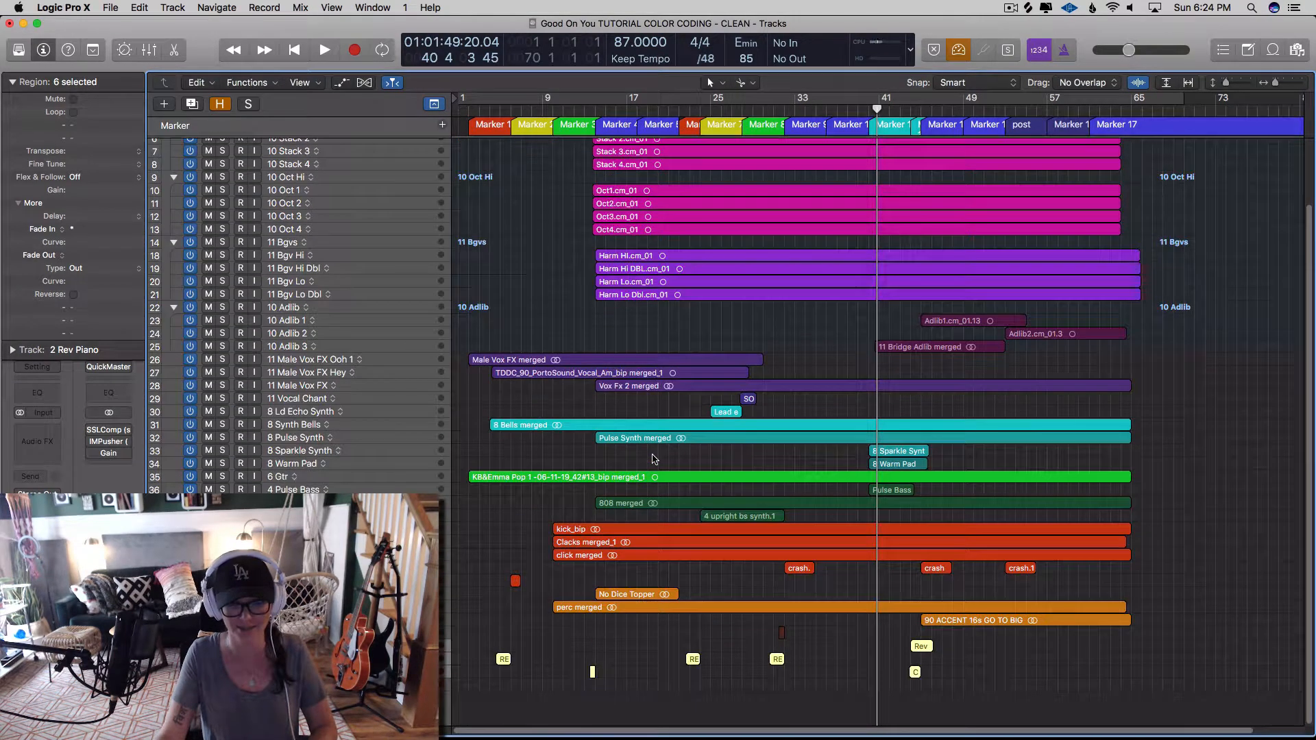
key("super+Down")
- Duplicate the 6 Gtr track and place four copies of the guitar region's short opening segment on it
left_click(515, 469)
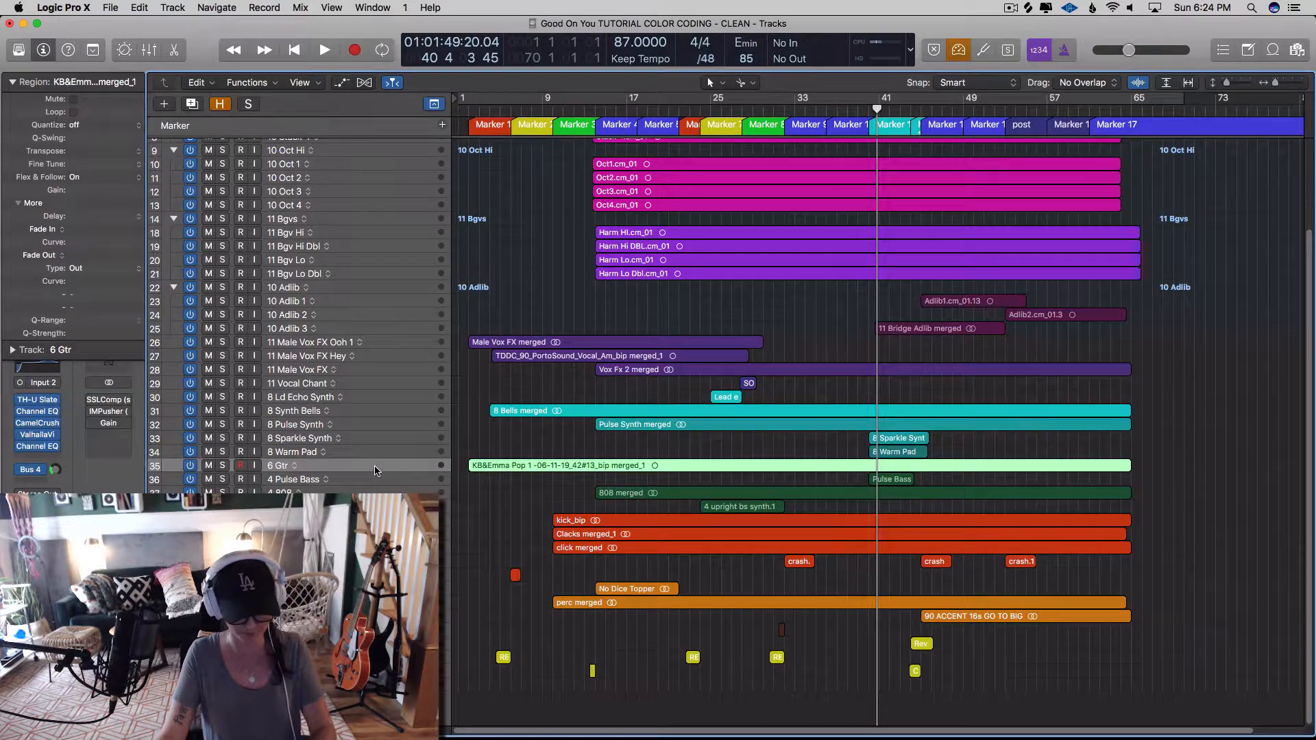
key("super+d")
key("super+Down")
left_click_drag(510, 468, 1021, 481)
left_click(496, 468)
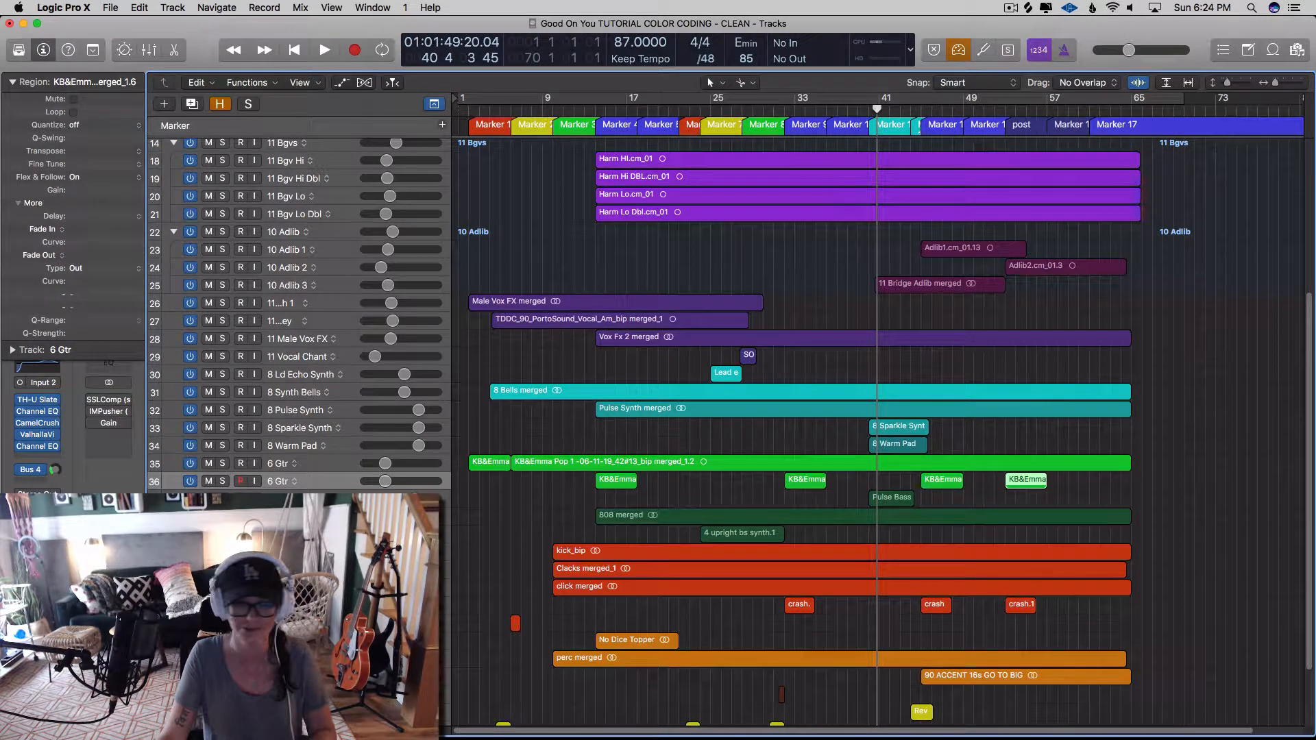
- Delete the four copied guitar regions and the duplicate 6 Gtr track
left_click_drag(555, 488, 1023, 481)
key("BackSpace")
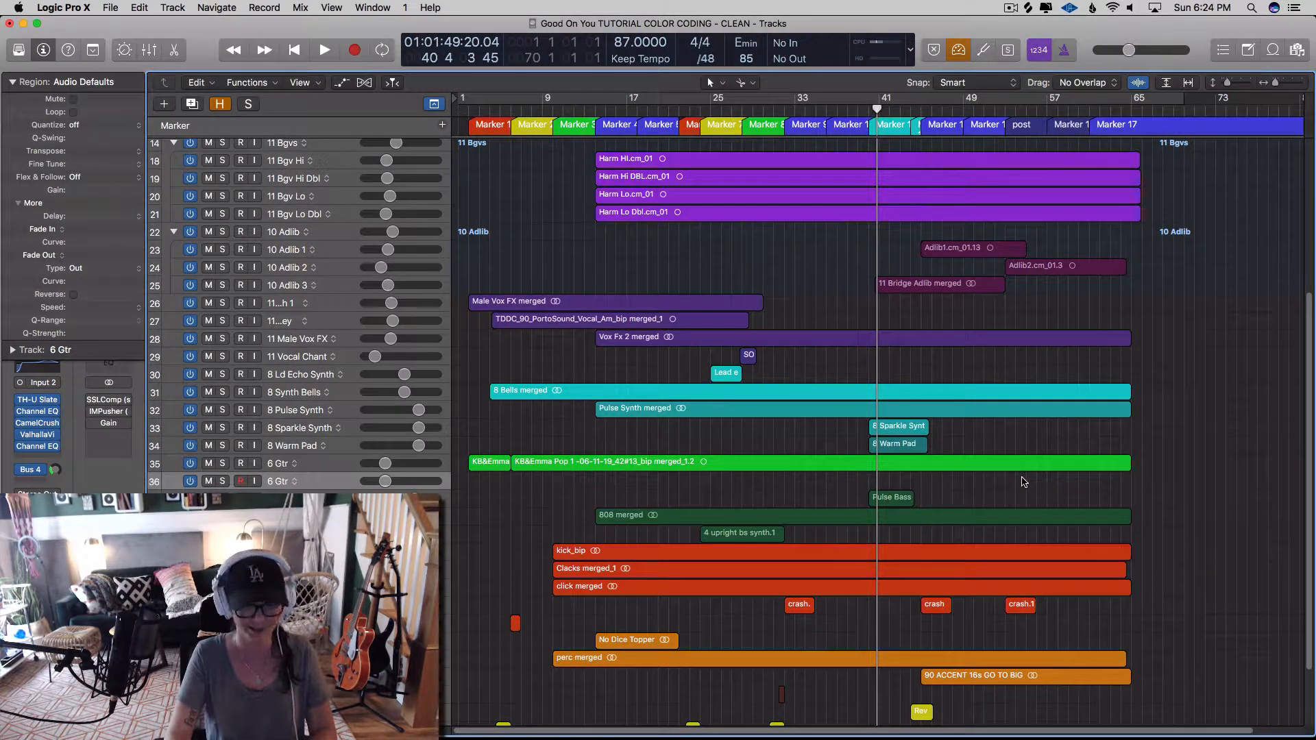
key("BackSpace")
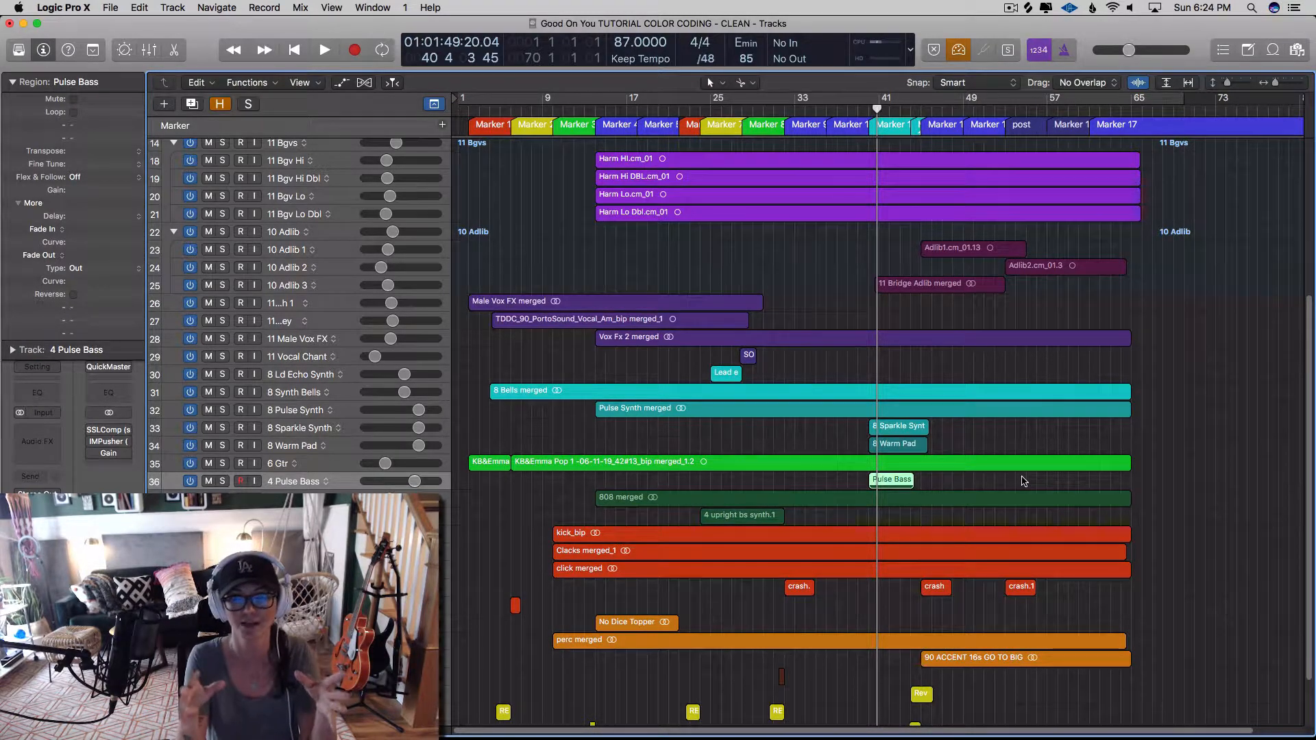